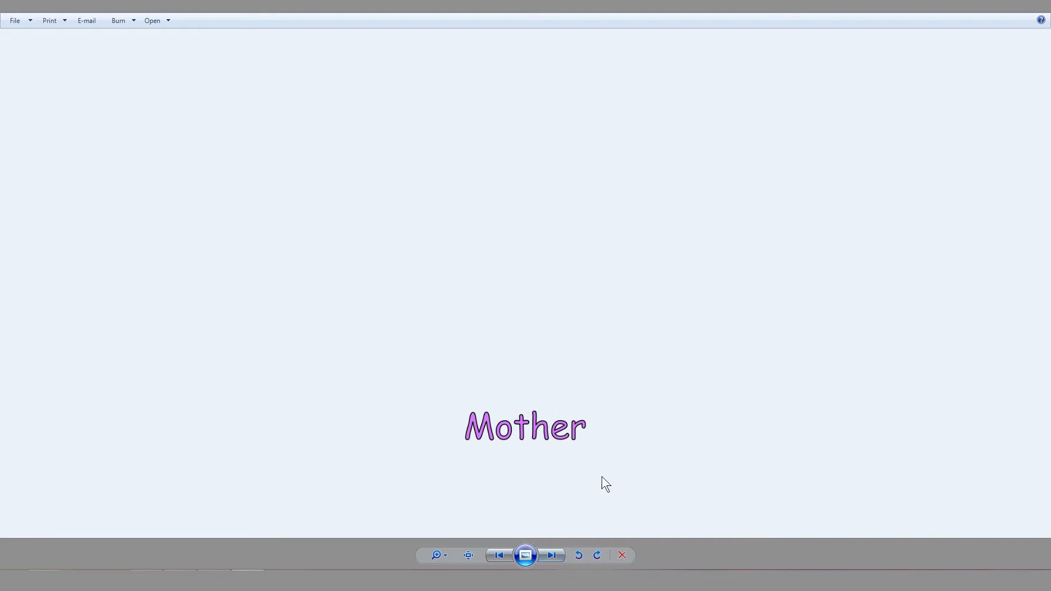
Browse through the finished example caption images.
click(552, 556)
click(552, 555)
click(552, 556)
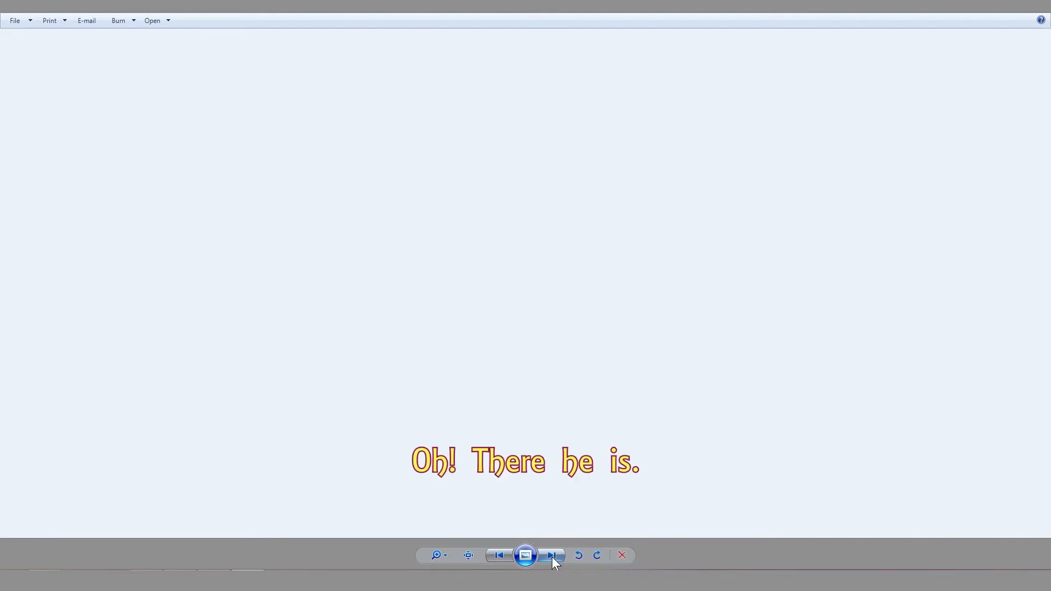
click(559, 554)
click(556, 554)
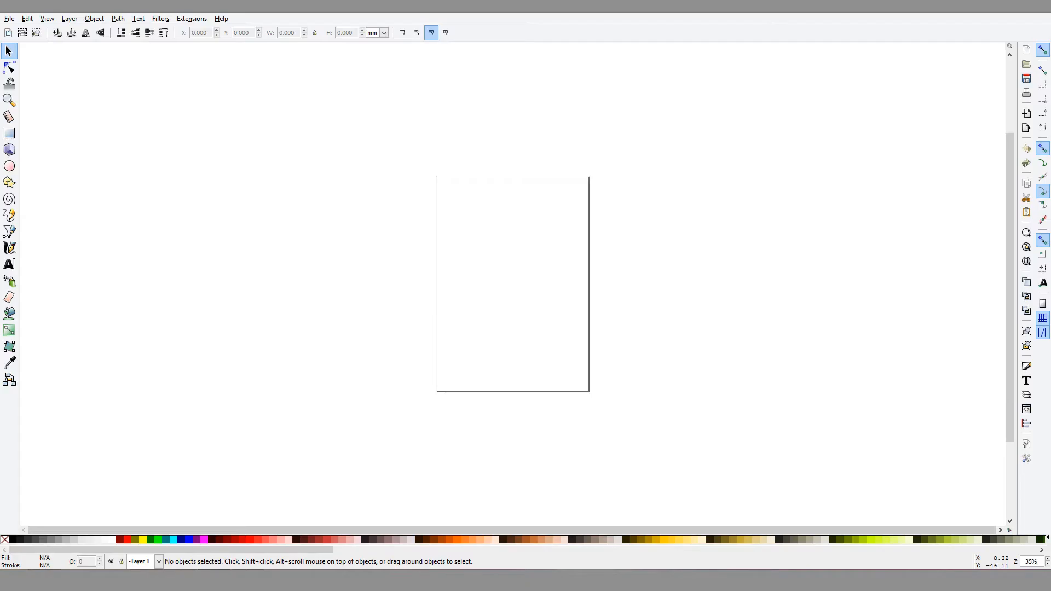
Switch to Inkscape and create a new document from the Desktop template at size 1920x1080 (FHD).
click(9, 18)
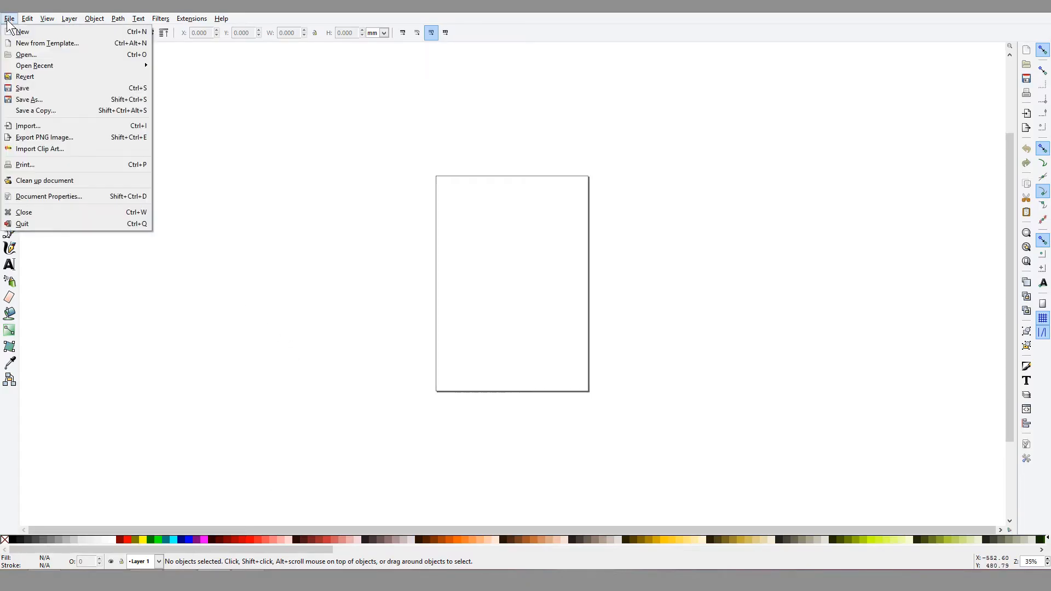
click(57, 42)
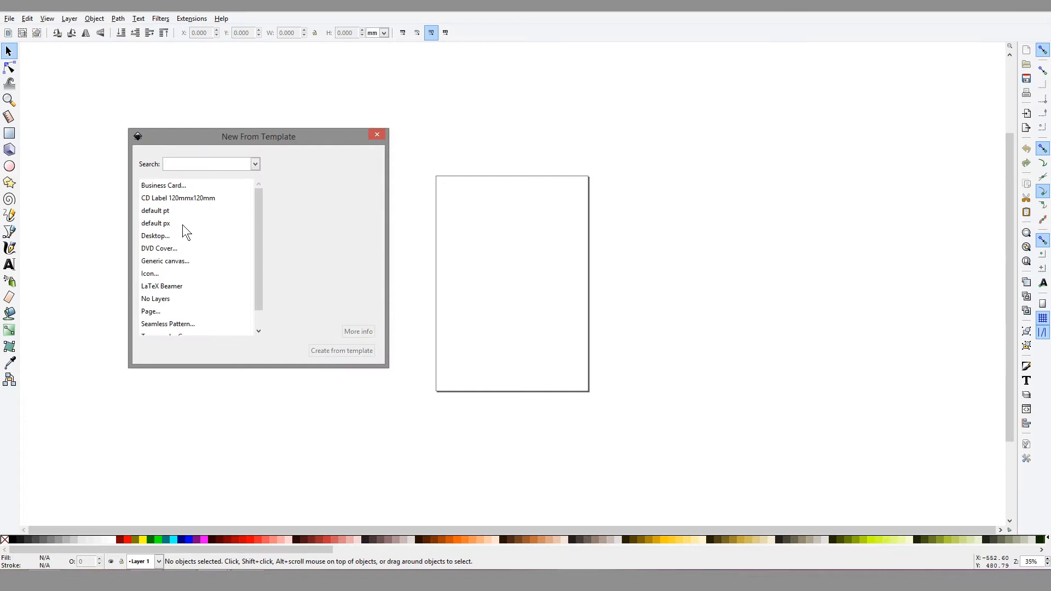
click(174, 236)
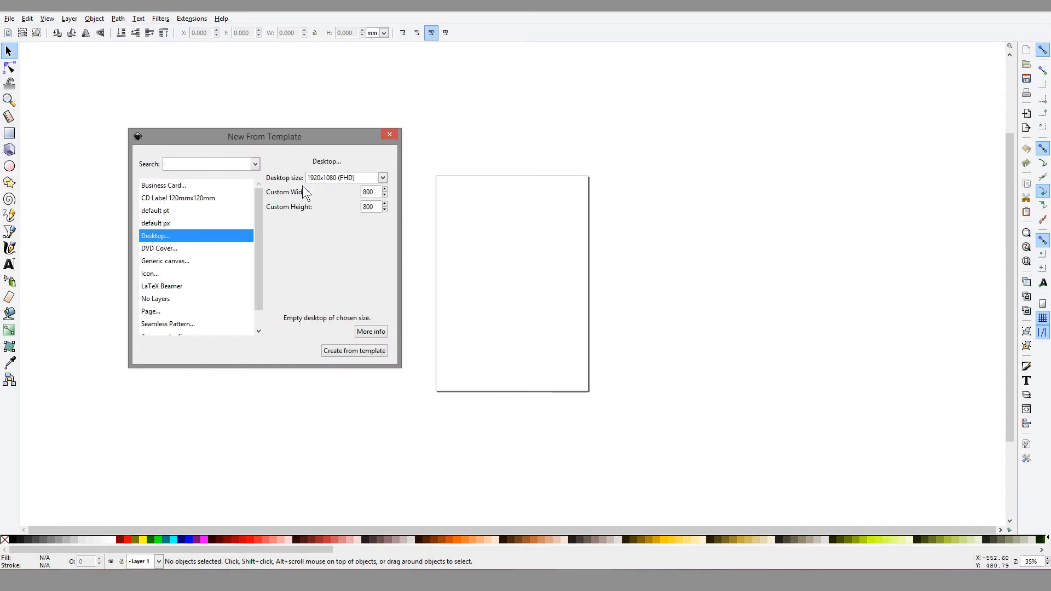
click(356, 180)
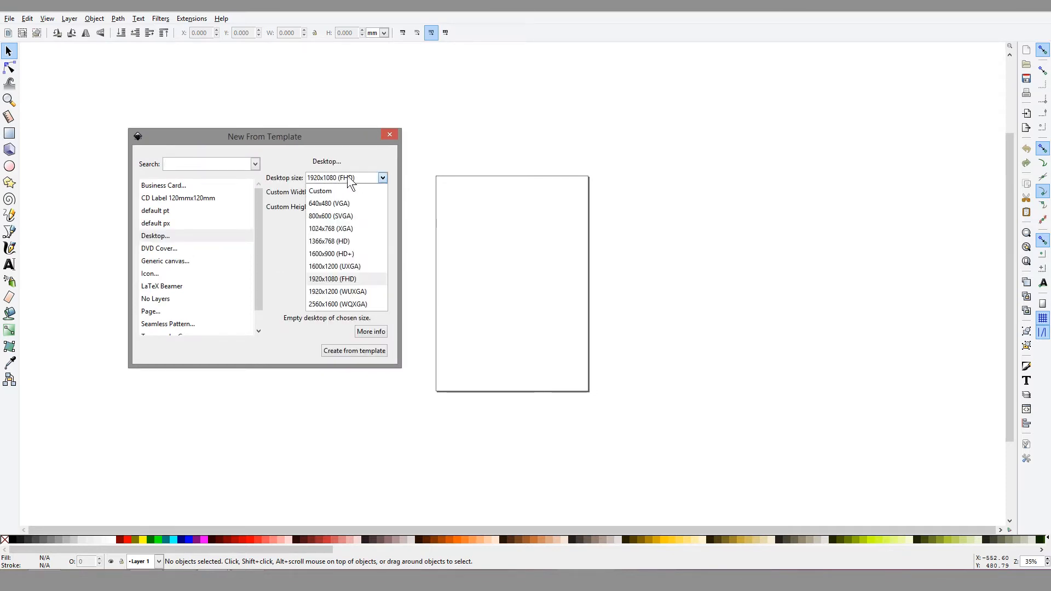
click(345, 179)
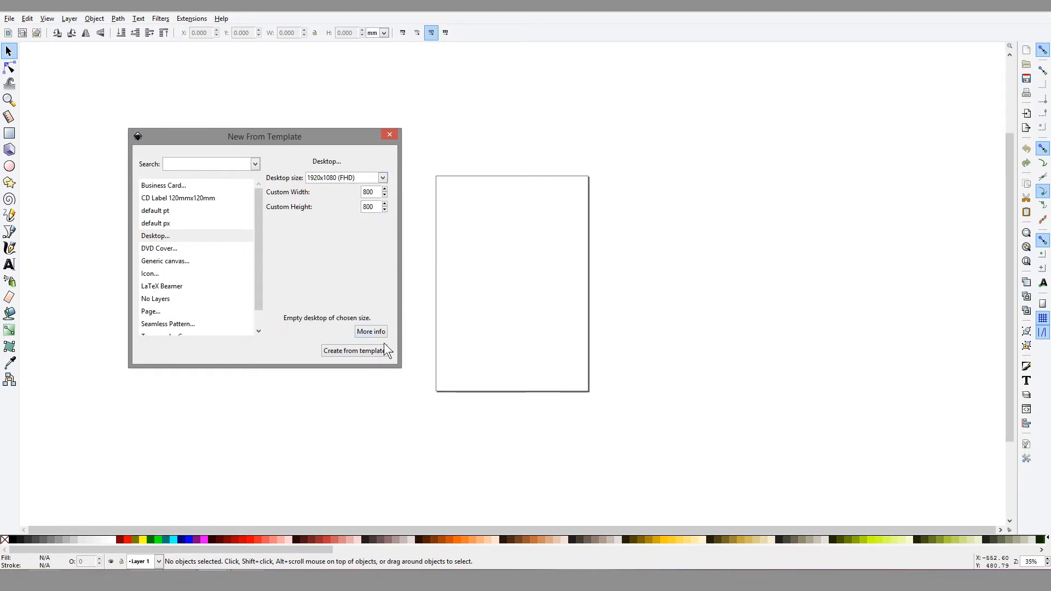
click(363, 354)
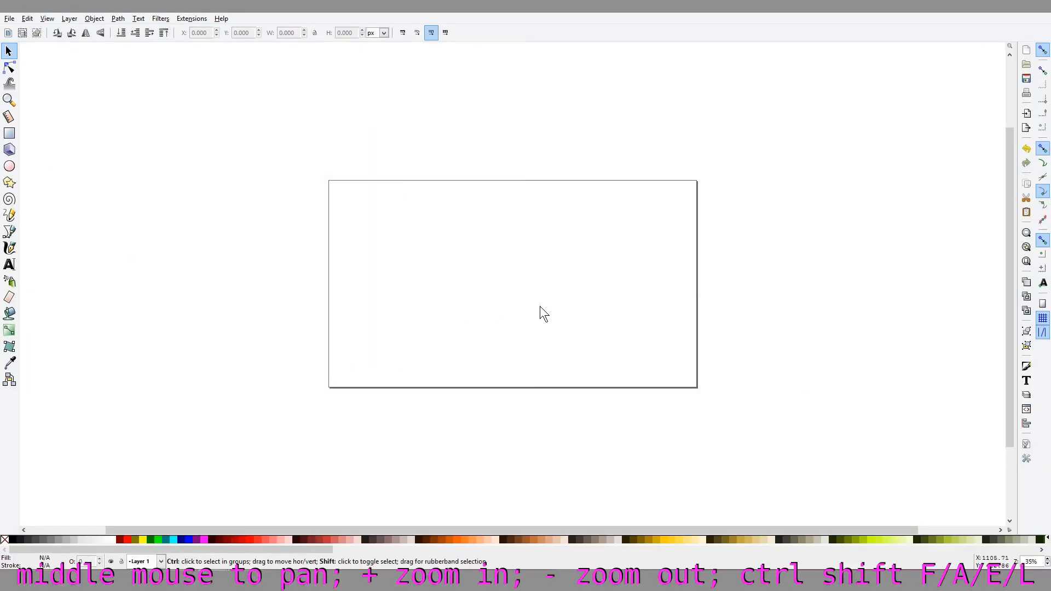
Open the Fill and Stroke, Align and Distribute, and Export PNG Image dialogs and look over their options.
key(ctrl+shift+f)
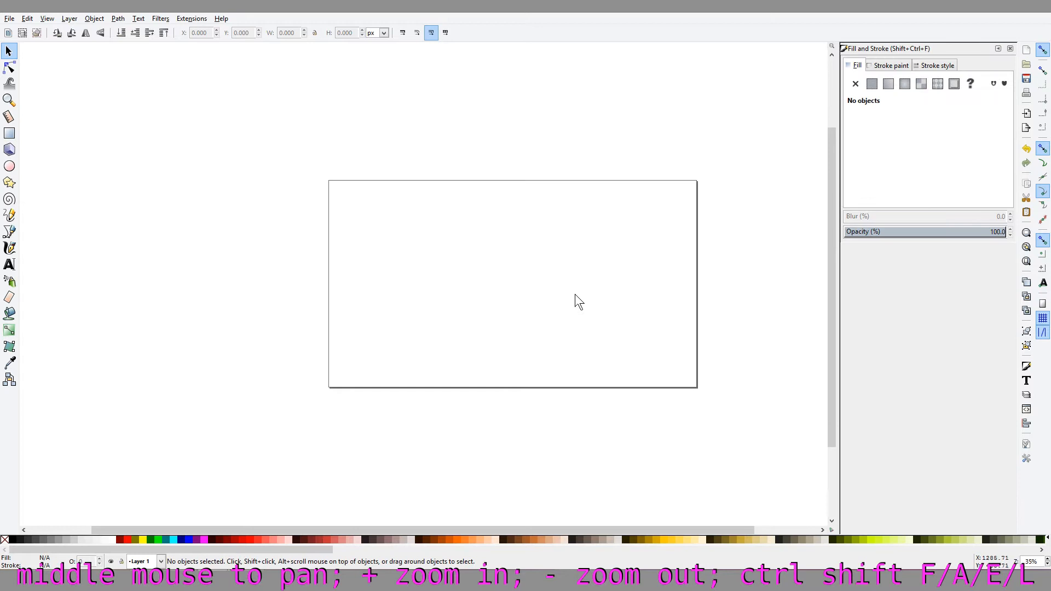
key(ctrl+shift+a)
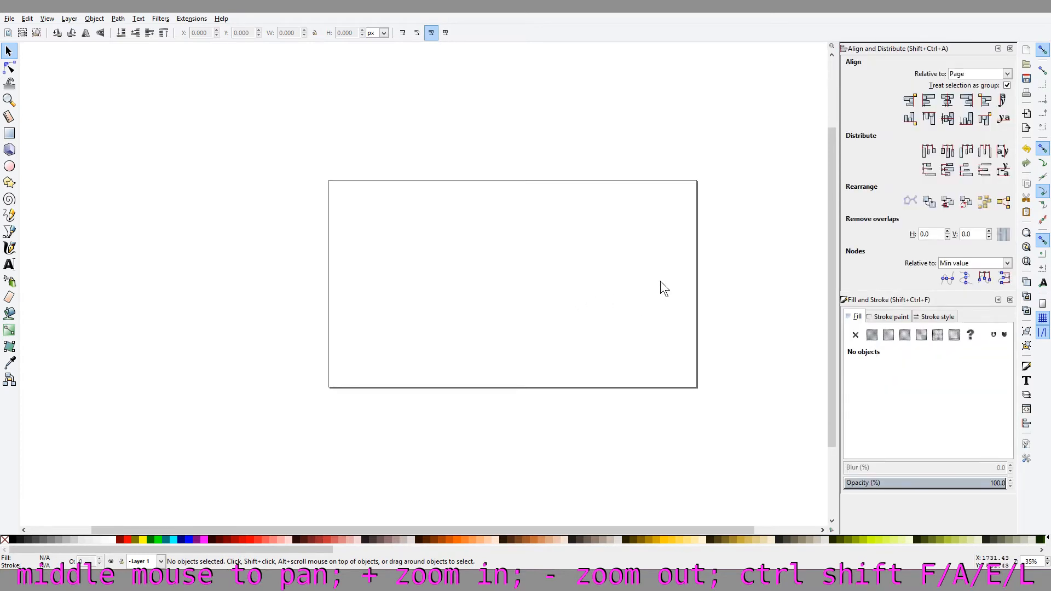
key(ctrl+shift+e)
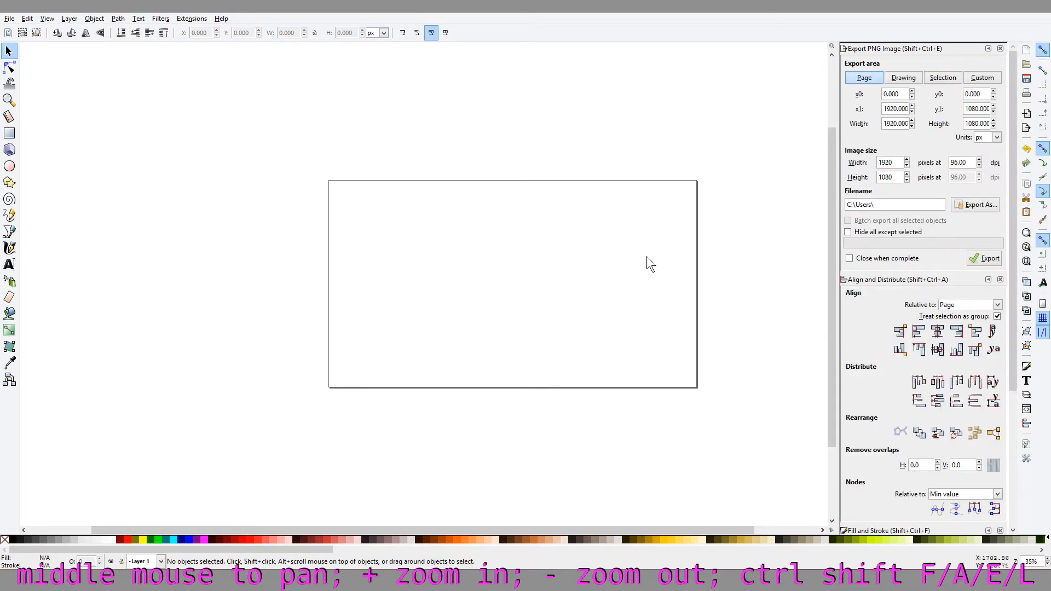
drag(1015, 152, 1019, 262)
scroll(1018, 263, up, 6)
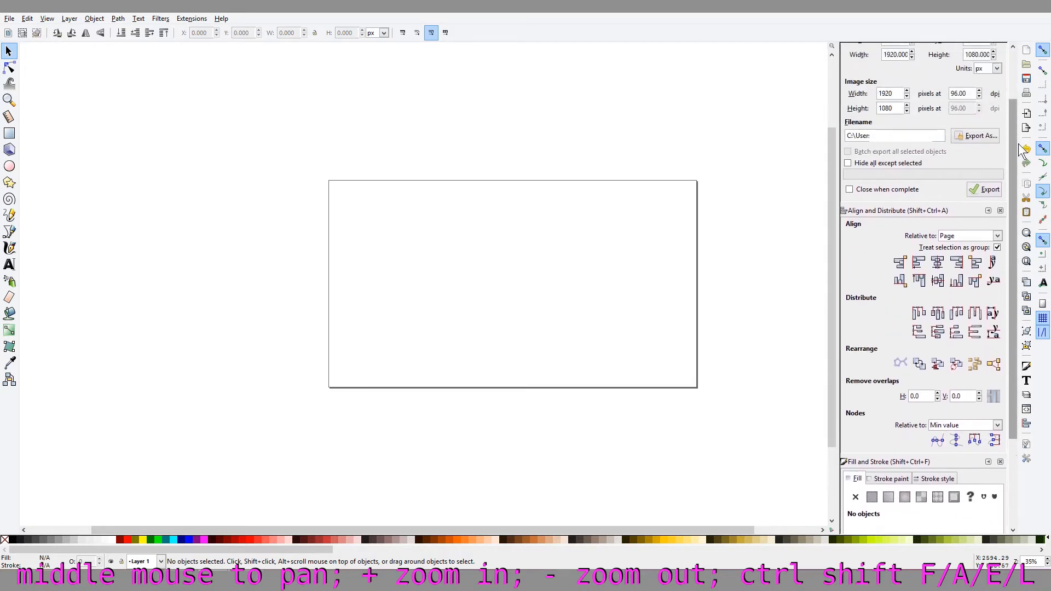
scroll(931, 219, down, 7)
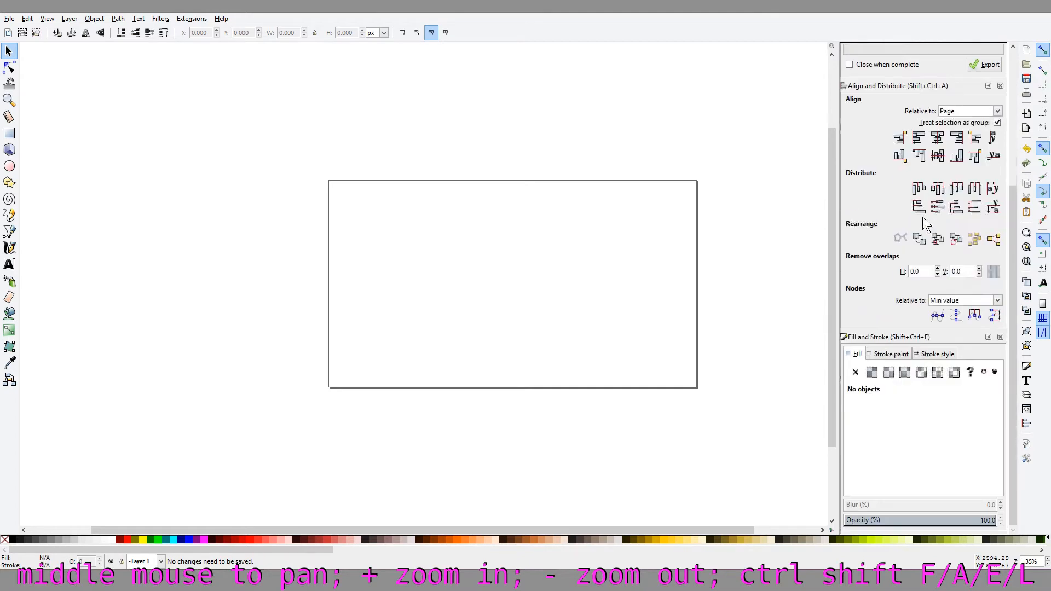
scroll(917, 342, up, 6)
scroll(917, 342, up, 1)
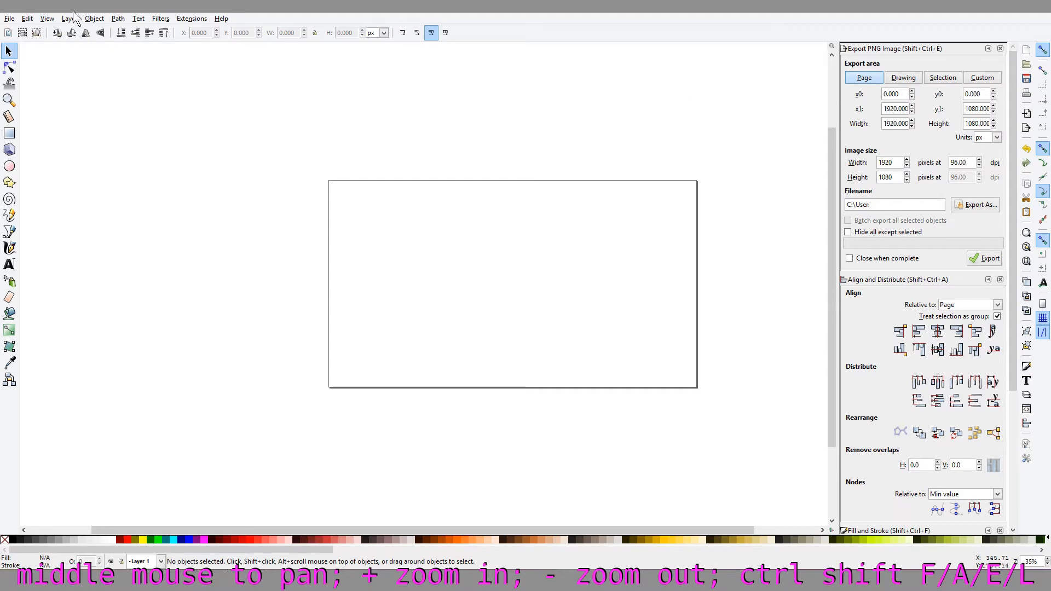
click(94, 18)
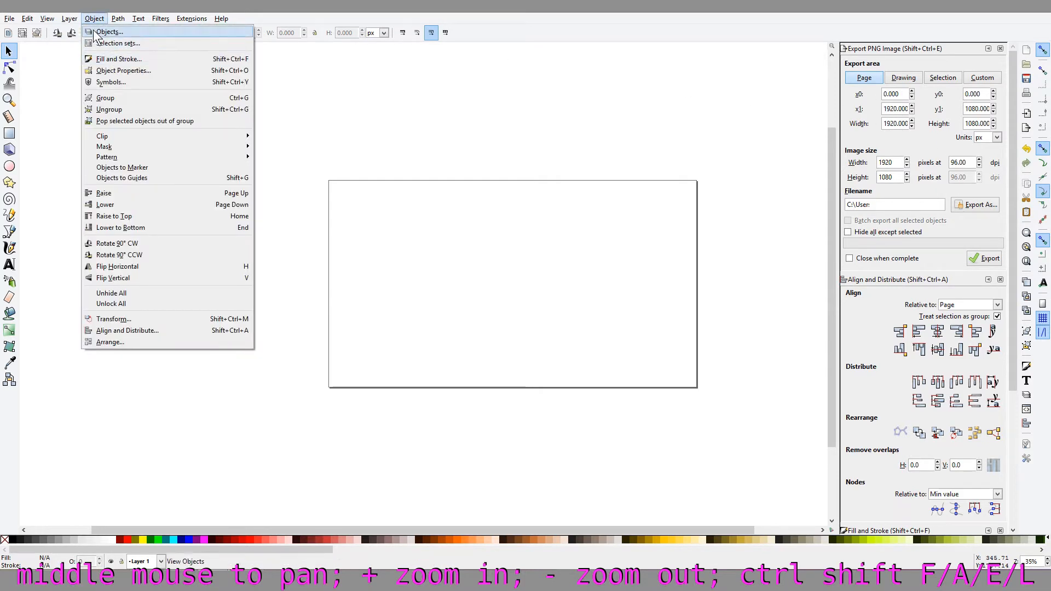
mouse_move(10, 19)
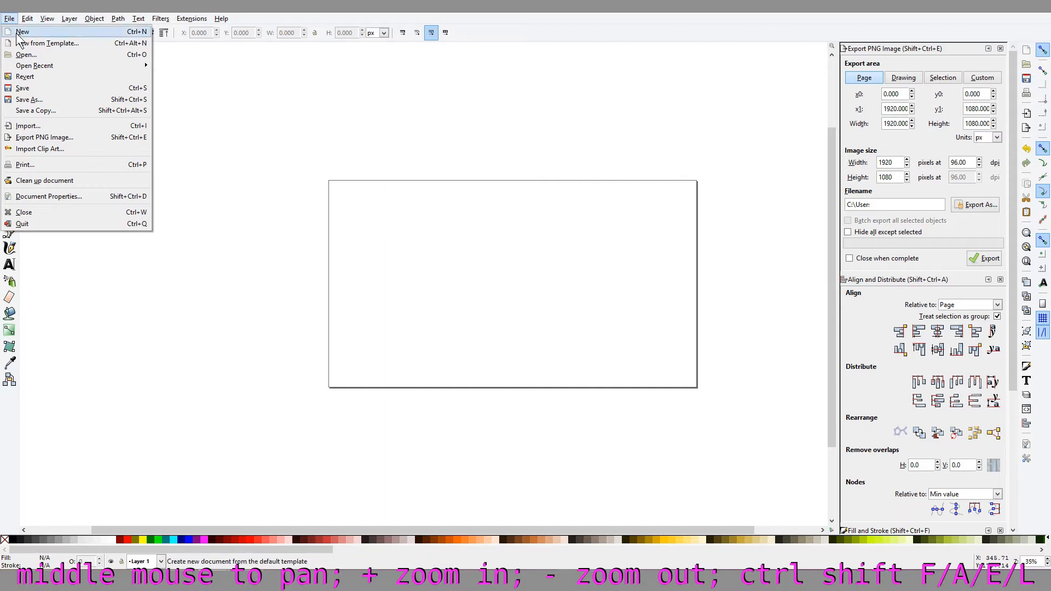
click(500, 291)
drag(624, 297, 559, 280)
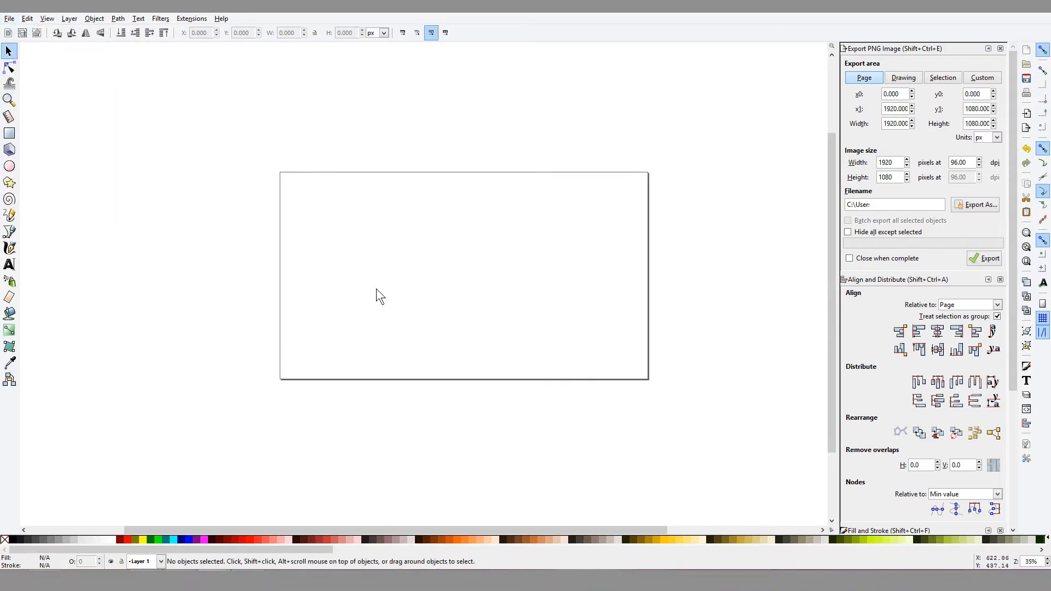
Add a centre-aligned flowed text box across the page's lower part reading "Hi how are you. I am fine!! yay!!!! Um....okay?".
double_click(11, 266)
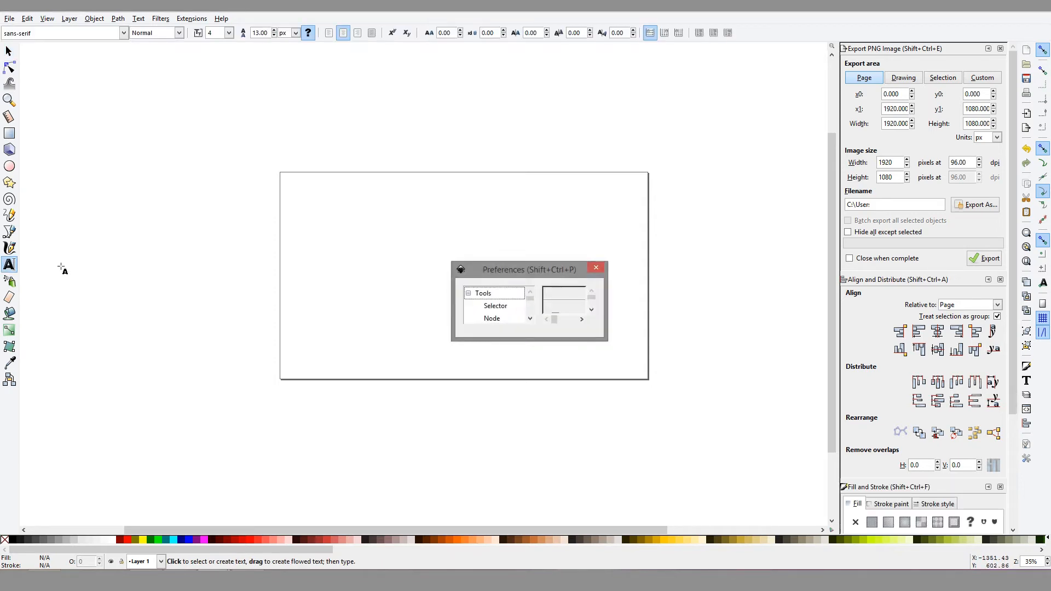
click(595, 269)
click(594, 268)
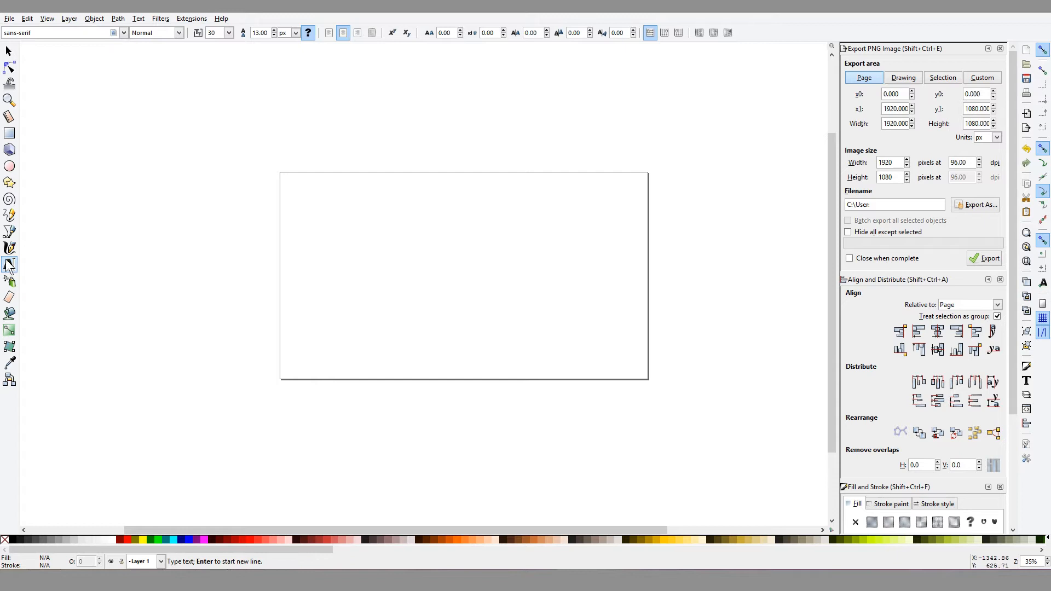
drag(301, 315, 639, 372)
text(Hi how are you. I am fine!! yay!!!!! Um....okay?)
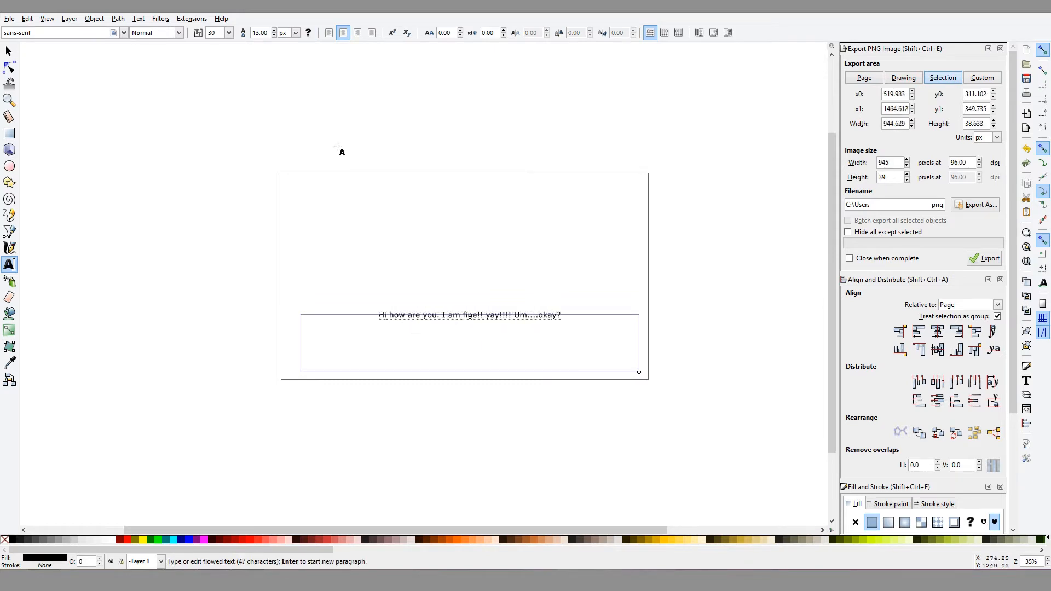
key(Escape)
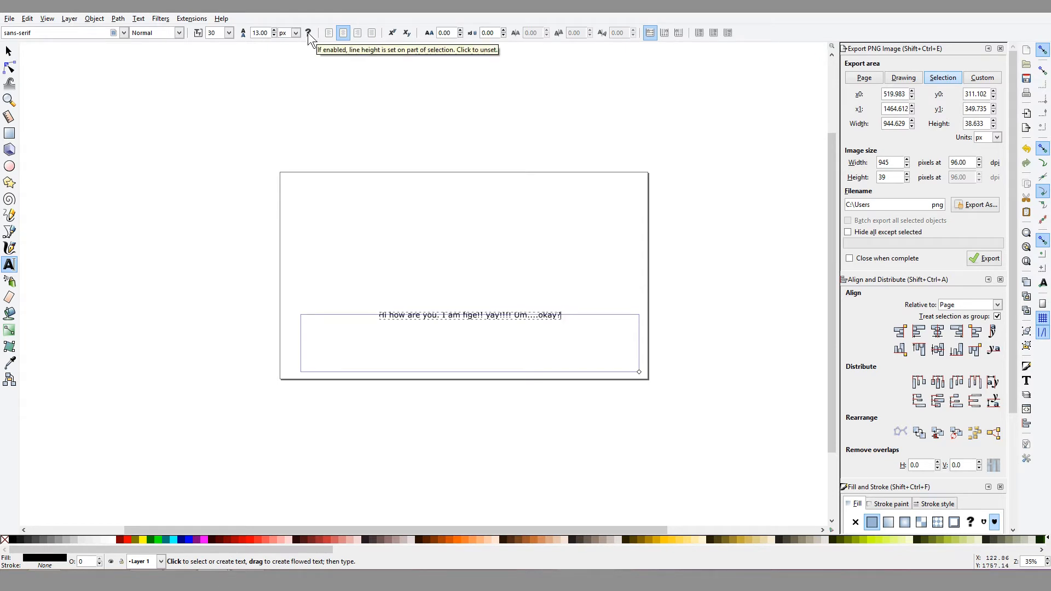
click(329, 33)
click(343, 33)
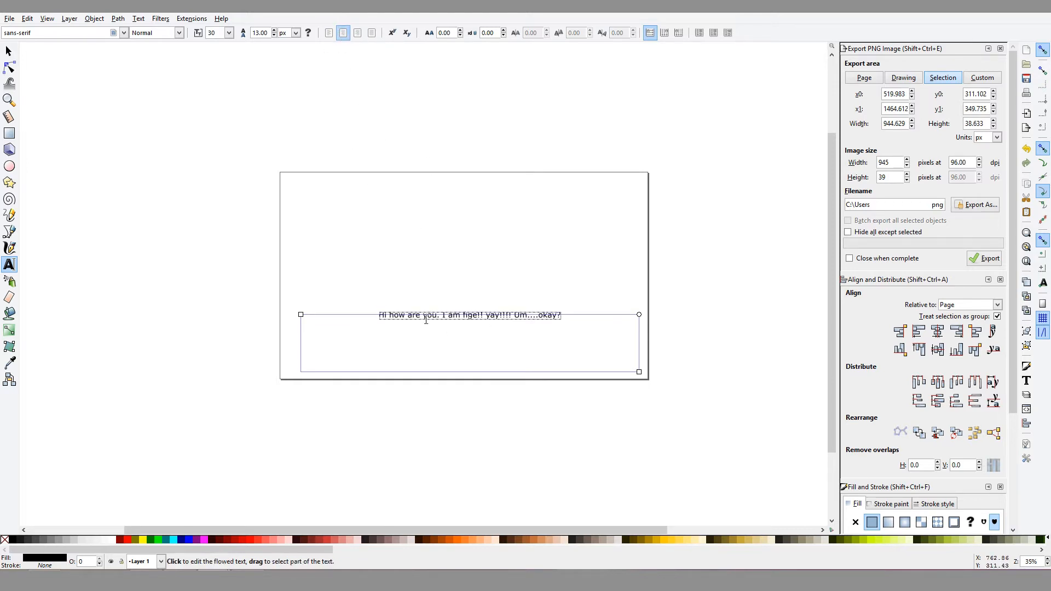
click(422, 290)
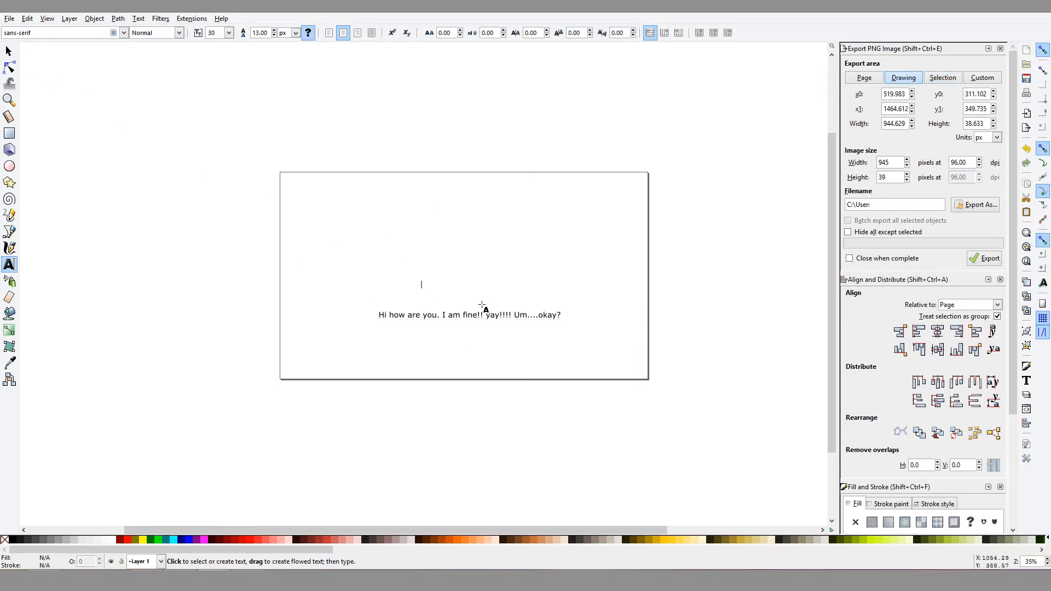
Highlight the words "you. I" in the text line and clear the selection again.
key(plus)
key(plus)
key(plus)
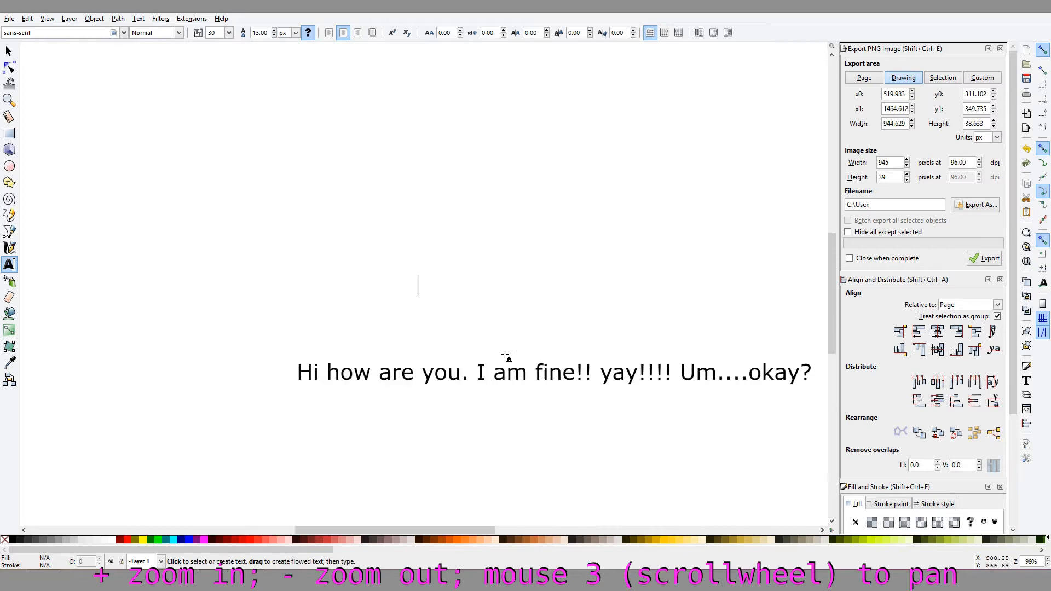
drag(491, 318, 310, 304)
key(ctrl+a)
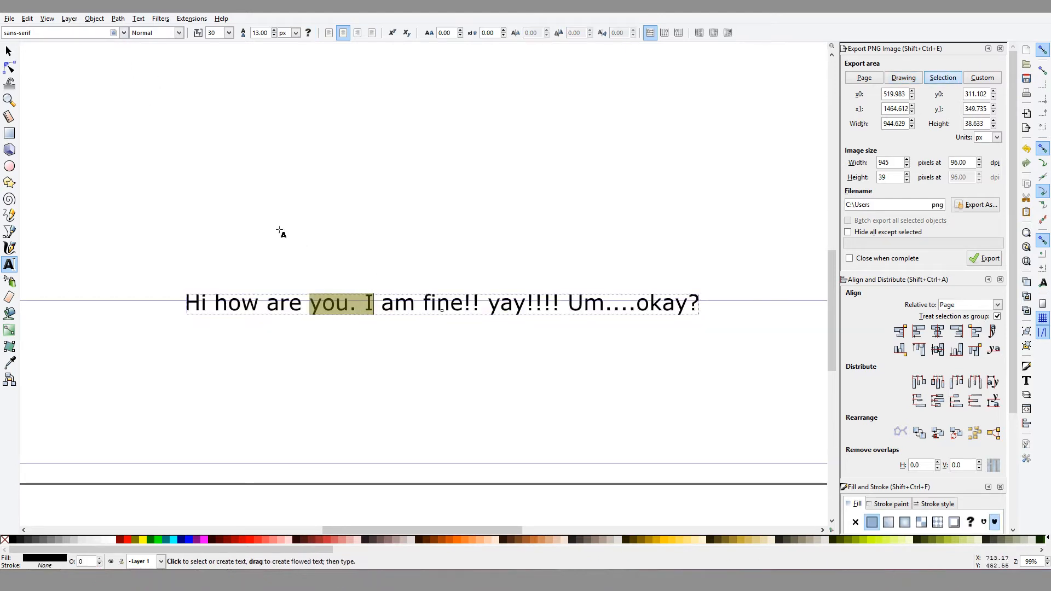
click(436, 310)
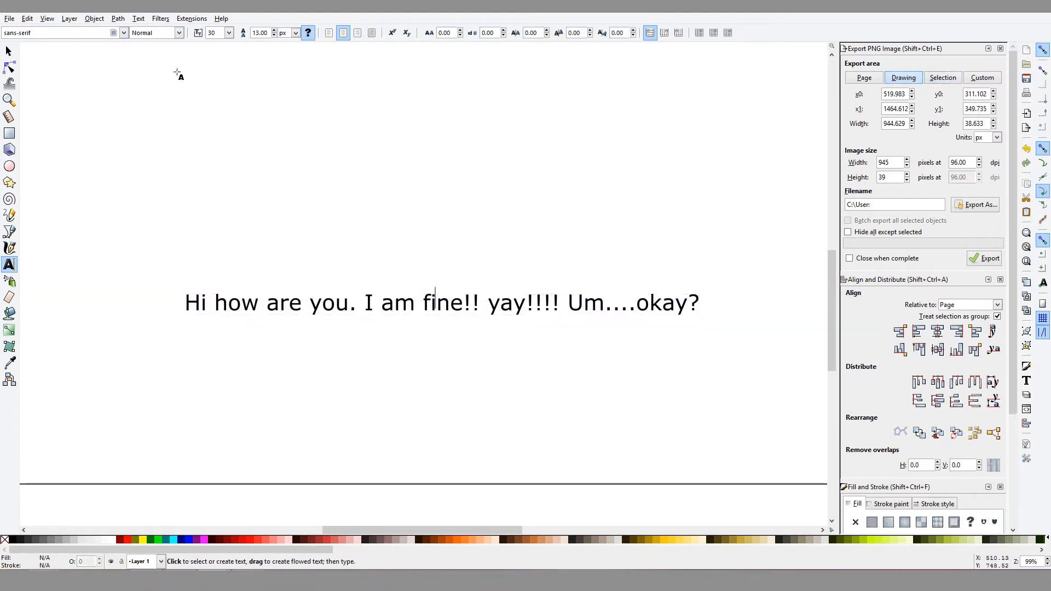
Try to set the font to Sitka Banner without the text line being selected.
click(123, 33)
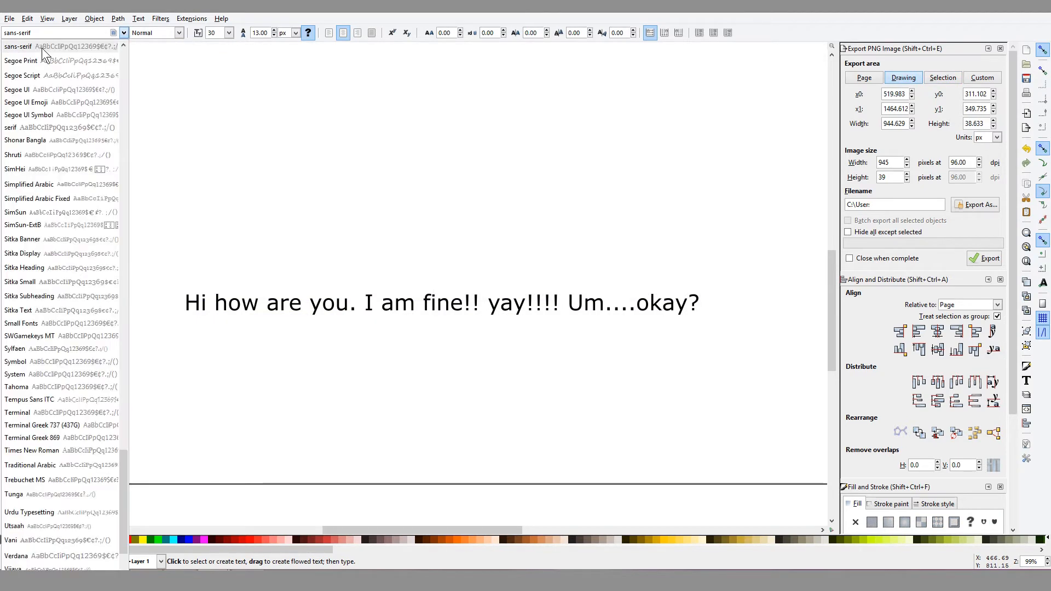
key(Down)
key(Down)
key(Down)
key(Down)
key(Down)
key(Down)
key(Down)
key(Down)
key(Down)
key(Down)
key(Down)
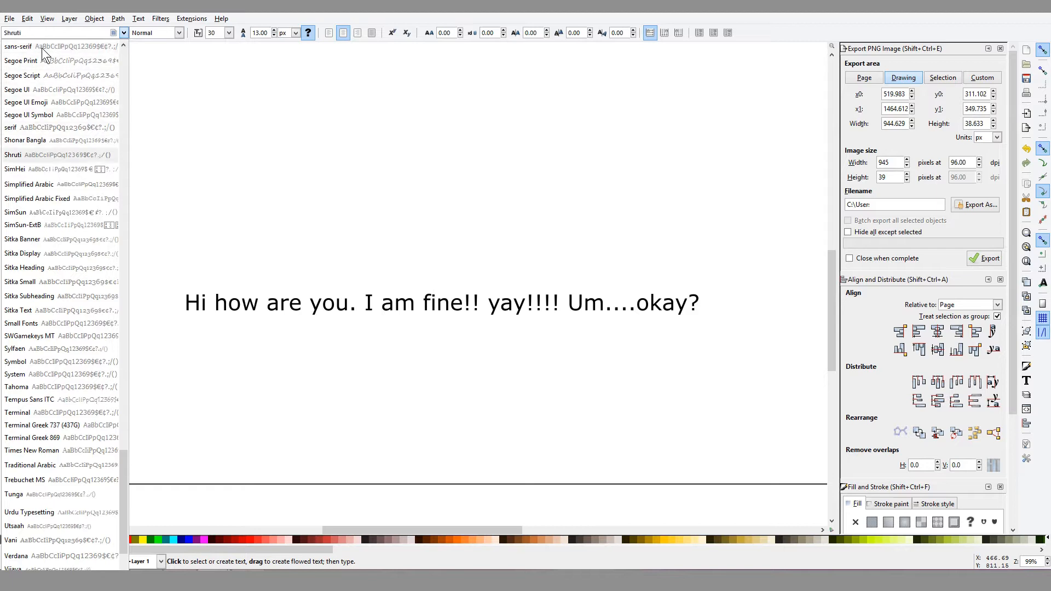
key(Down)
key(Down)
key(Down)
click(354, 281)
click(354, 294)
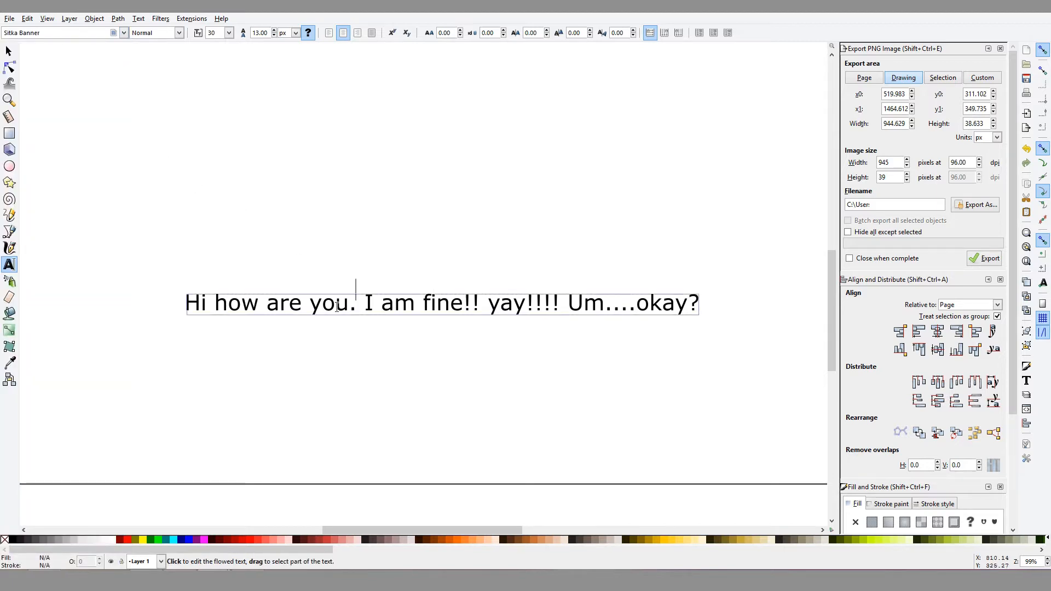
Place the cursor inside the text line, preview several fonts on it and set its font to Vani.
click(299, 307)
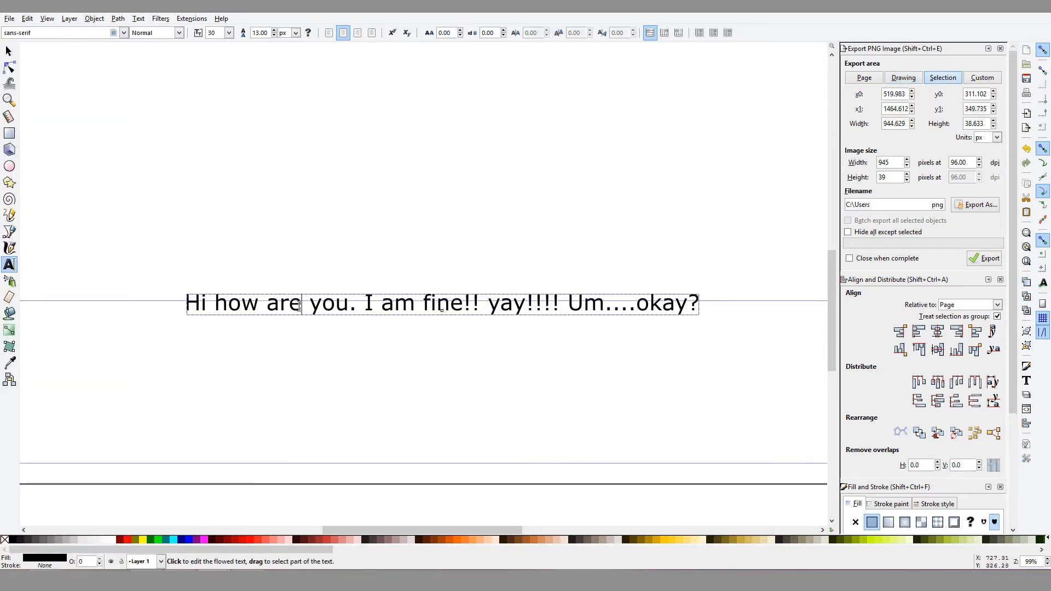
click(125, 33)
scroll(23, 62, up, 2)
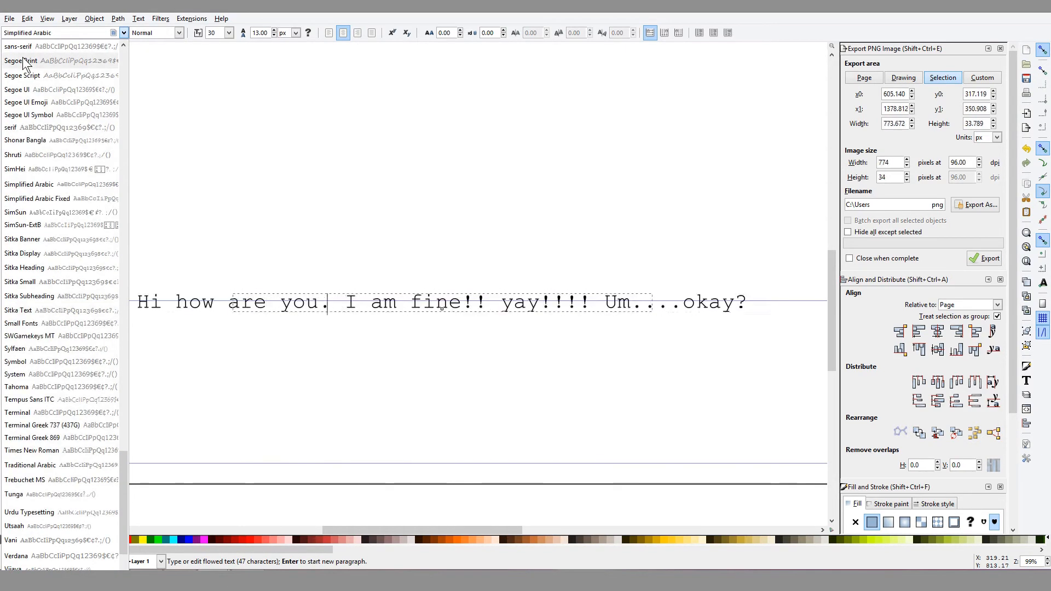
scroll(23, 62, down, 2)
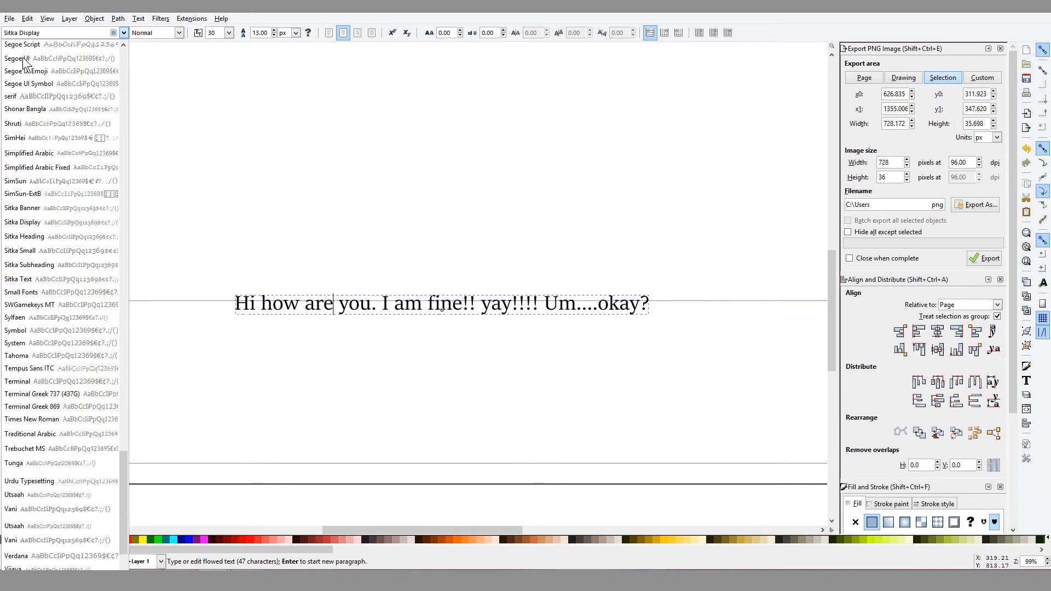
scroll(23, 62, up, 2)
scroll(23, 62, down, 5)
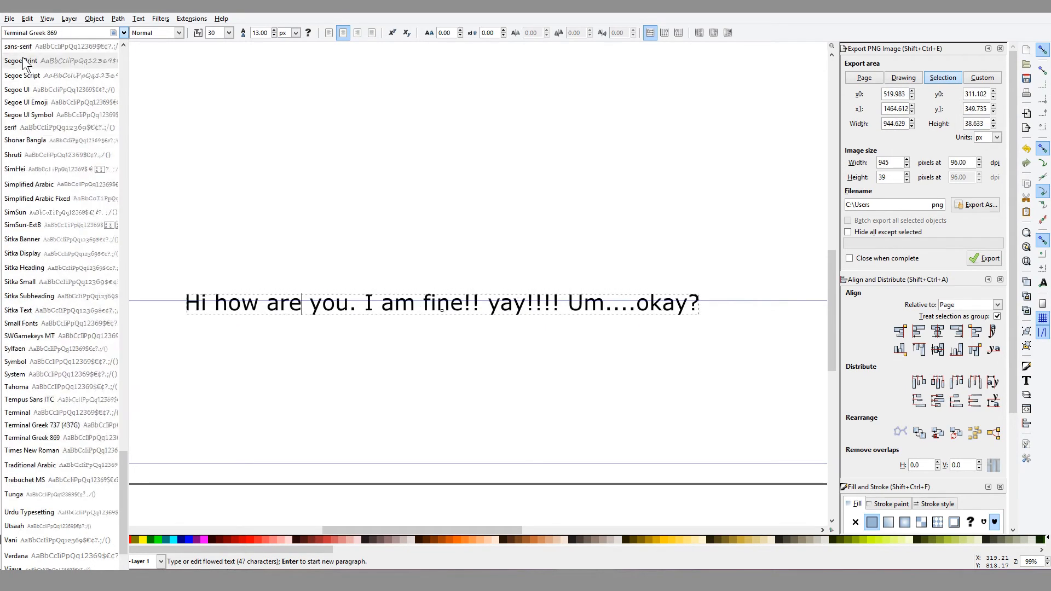
scroll(23, 61, down, 6)
scroll(23, 62, down, 3)
scroll(23, 61, up, 1)
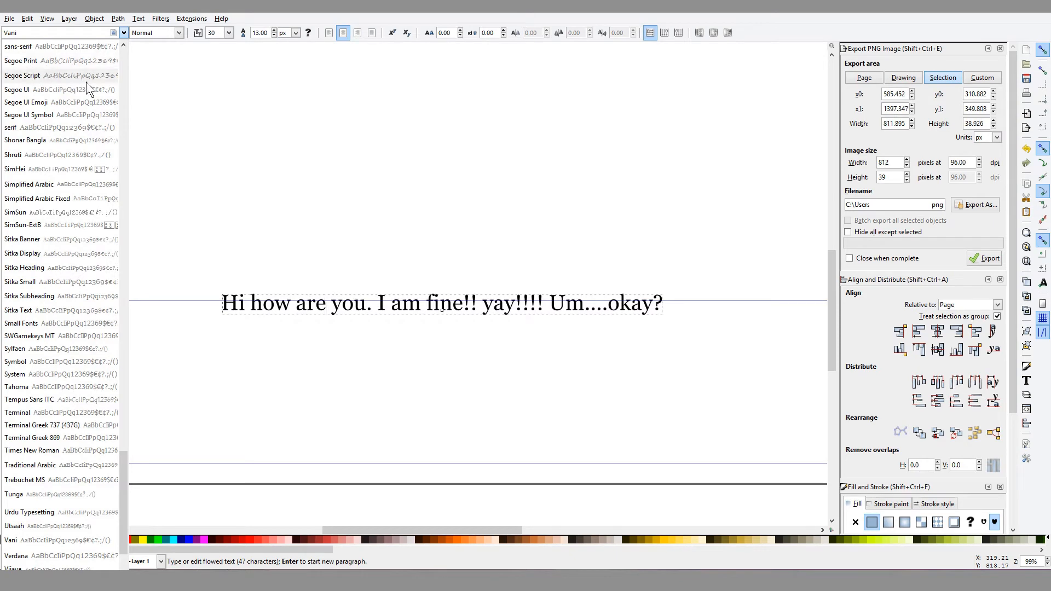
click(477, 222)
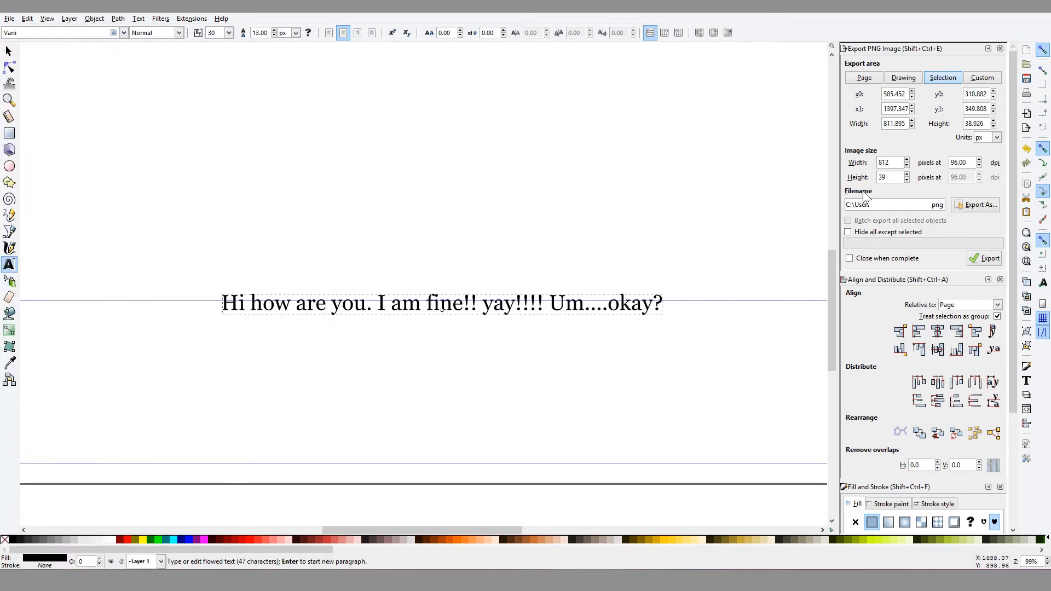
Give the caption text a flat golden-yellow fill using the colour wheel.
scroll(887, 226, down, 5)
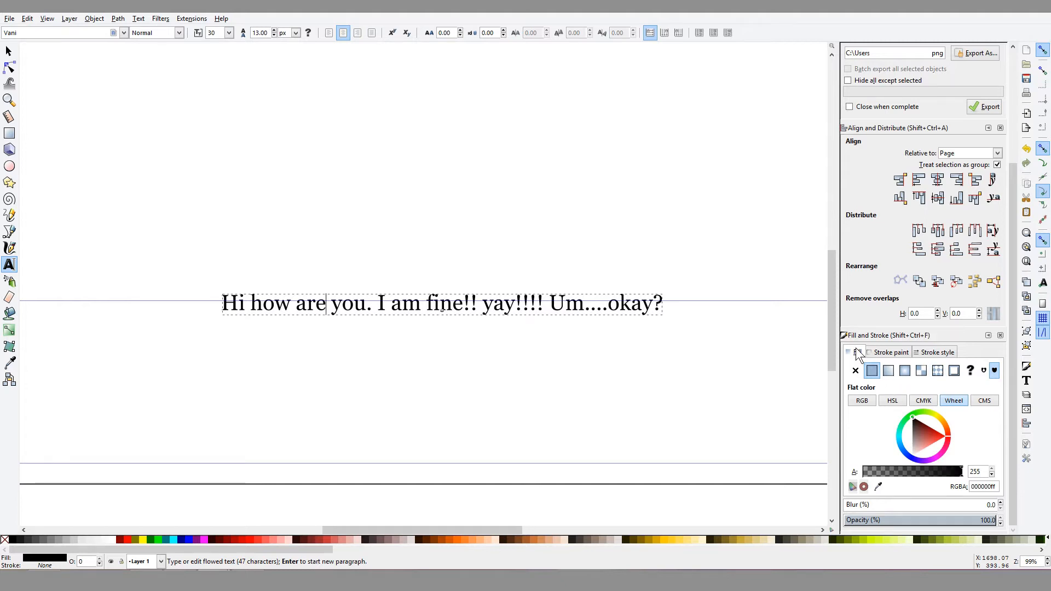
click(869, 369)
mouse_move(924, 436)
mouse_down()
mouse_move(951, 426)
mouse_move(933, 429)
mouse_up()
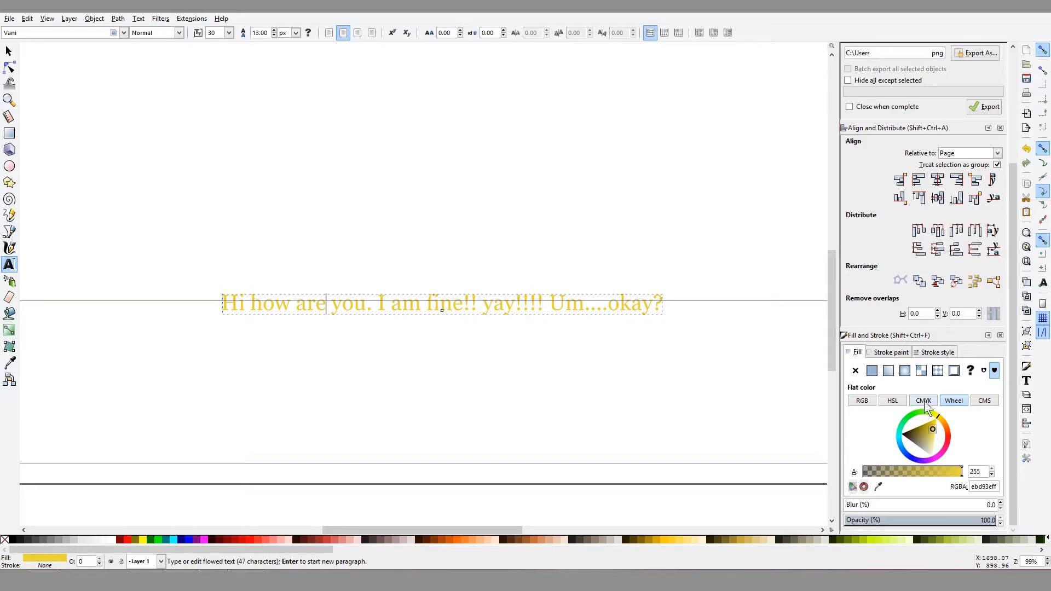
Add a flat stroke to the caption text and colour it a soft red using the colour wheel.
click(891, 353)
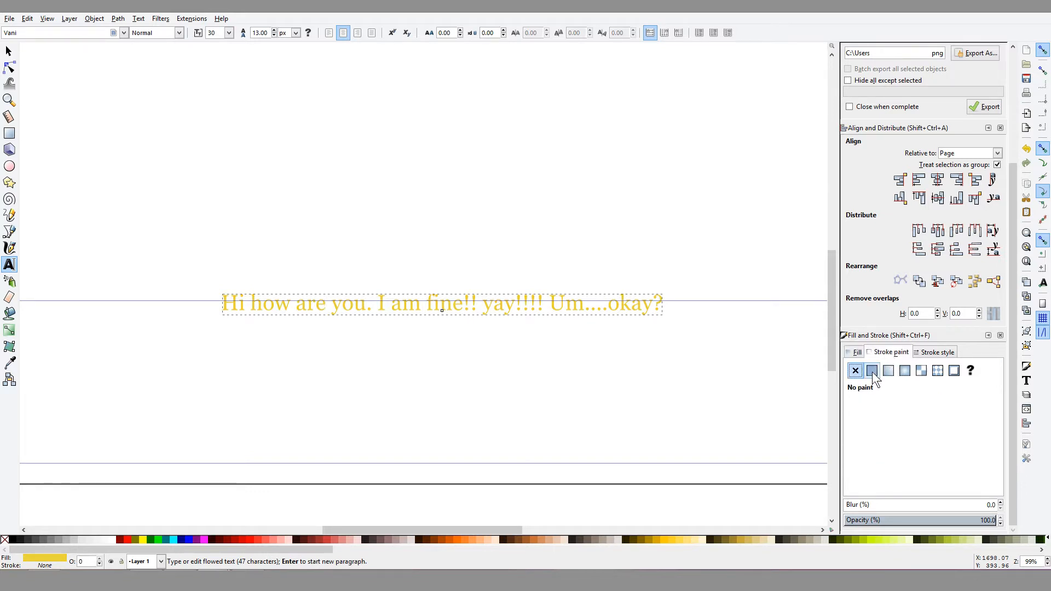
click(873, 371)
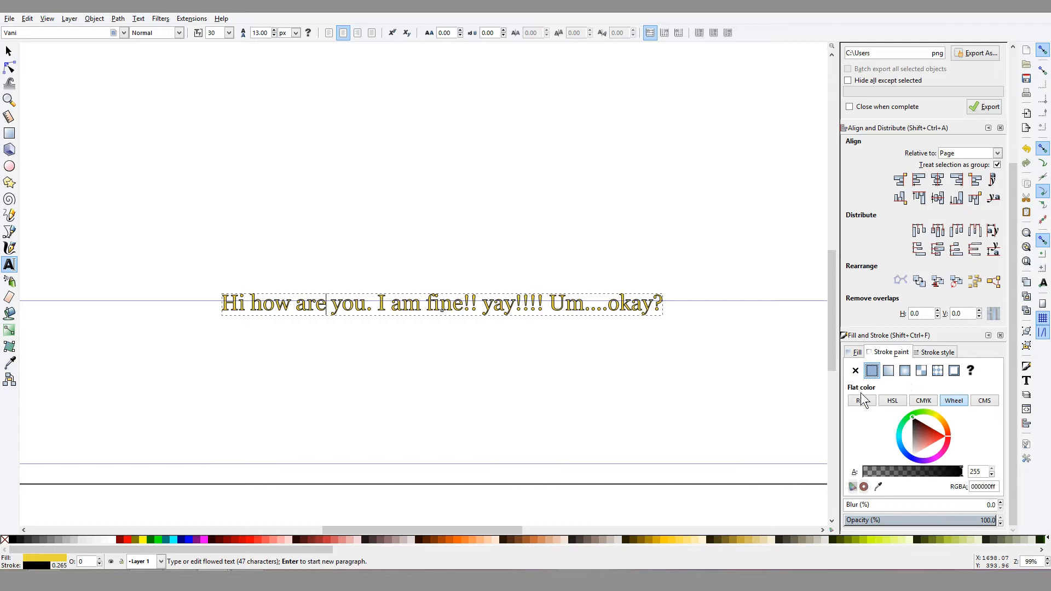
drag(925, 431, 930, 441)
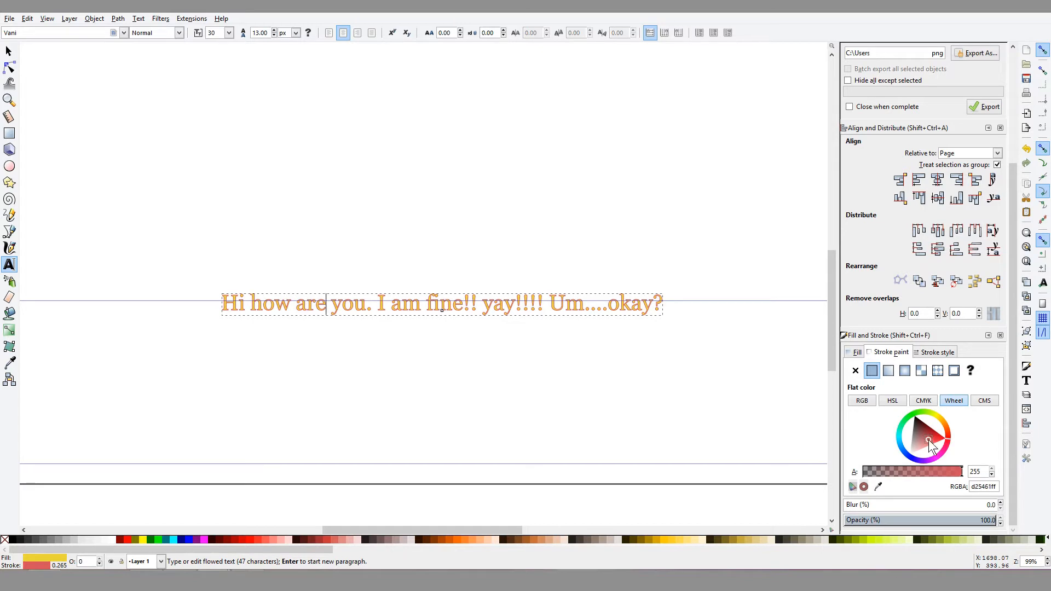
Raise the caption's stroke width to 1.9 px and reduce it to 1.5 px.
click(931, 353)
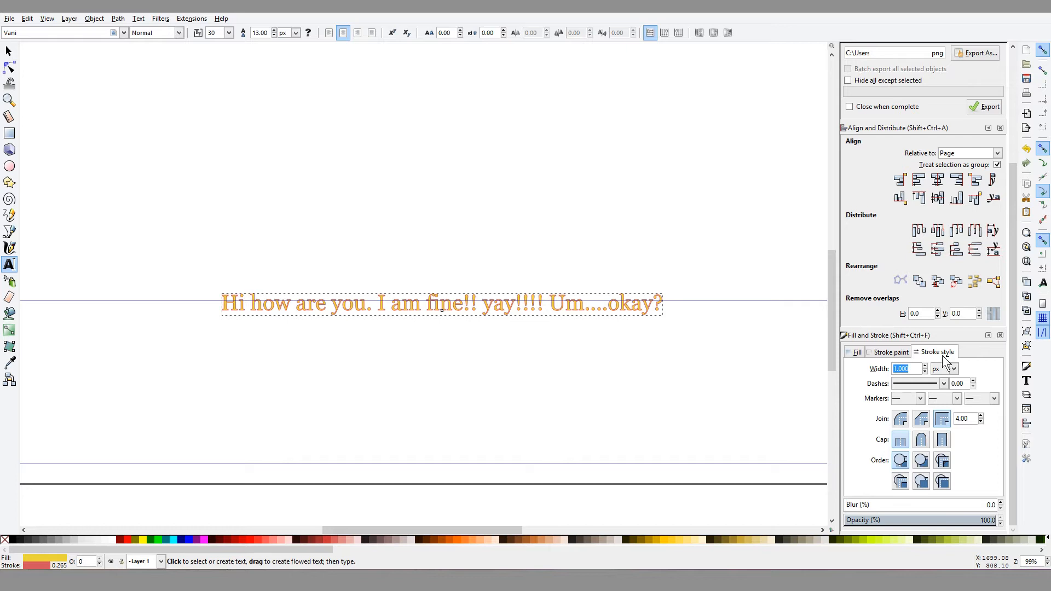
click(925, 366)
click(925, 366)
click(924, 366)
click(925, 367)
click(925, 367)
click(925, 367)
click(925, 366)
click(925, 366)
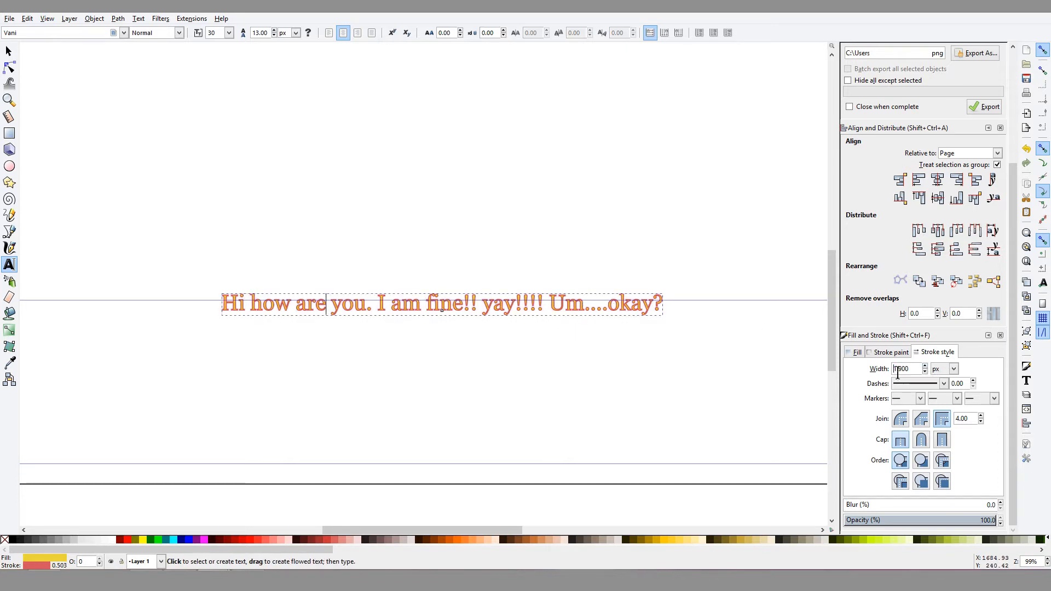
click(926, 367)
click(926, 367)
click(926, 367)
click(926, 367)
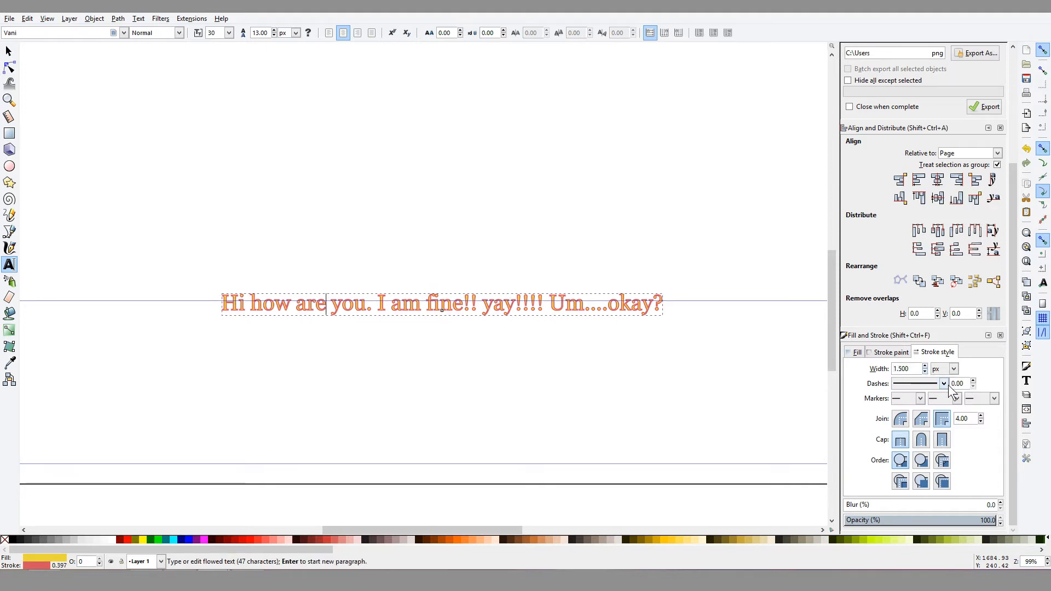
Look through the dash patterns available for the caption's stroke and close the list without choosing one.
click(944, 384)
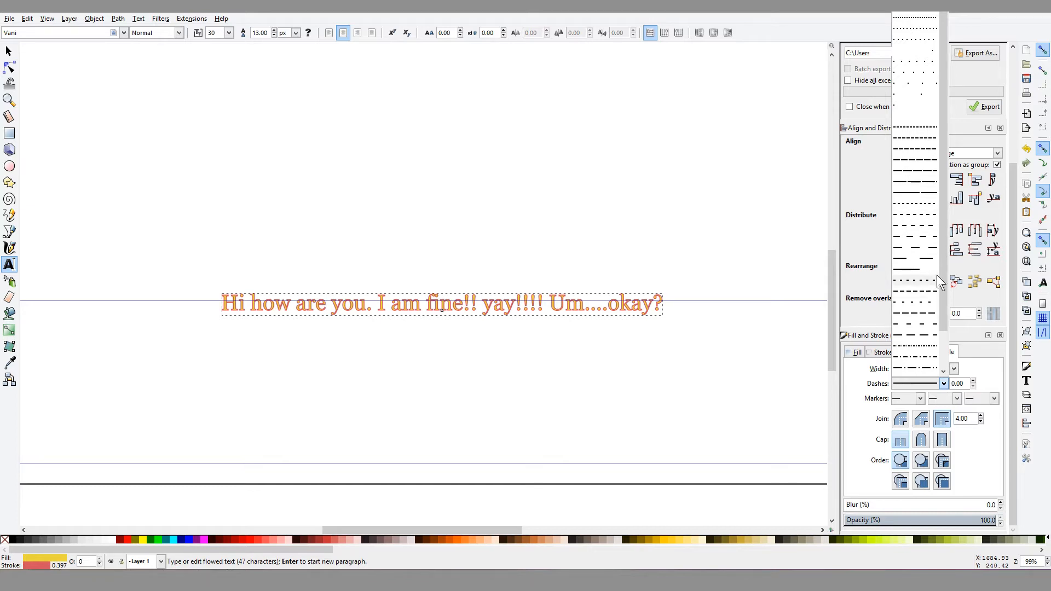
drag(944, 291, 944, 326)
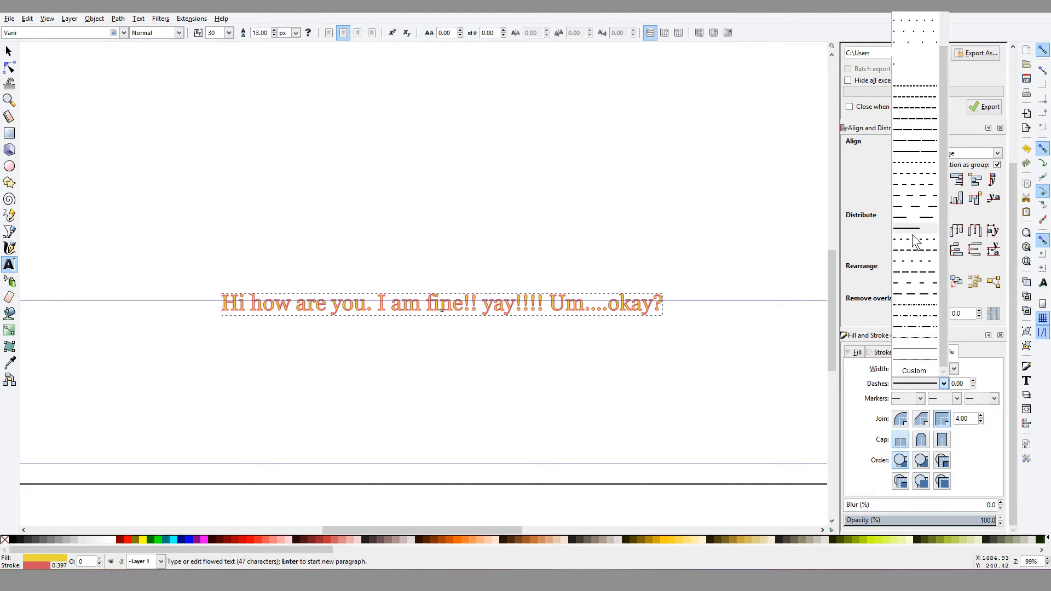
click(991, 366)
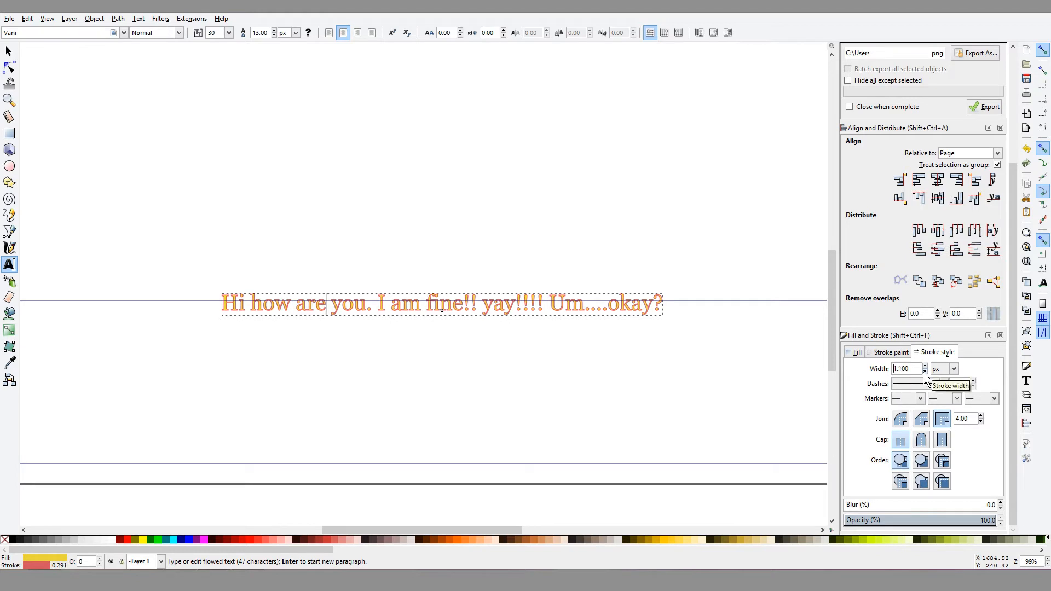
Shift the caption's stroke to a paler, muted red and its fill to a slightly paler yellow, and deselect the text.
click(889, 352)
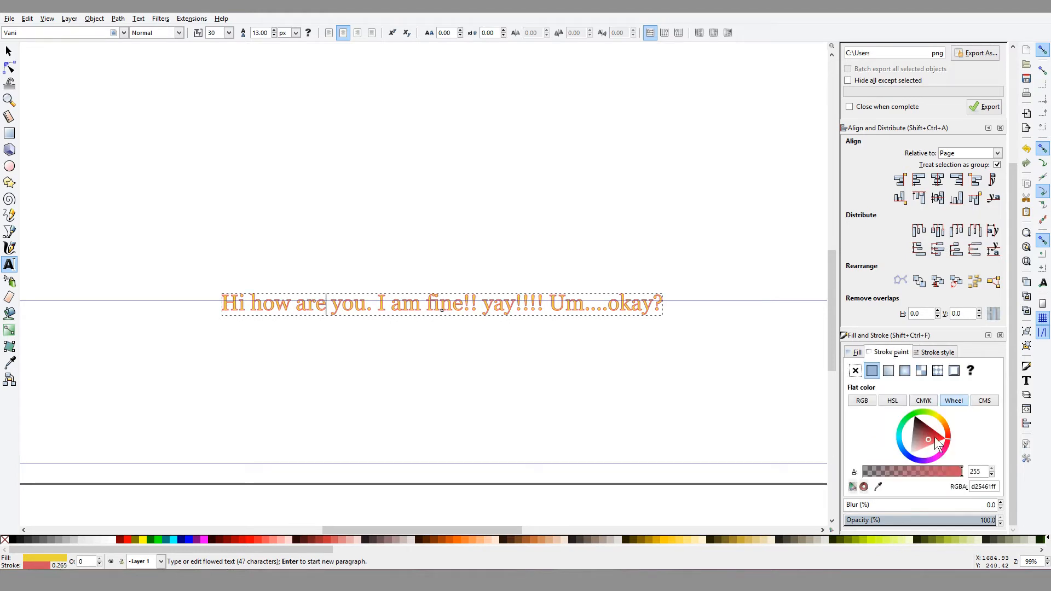
drag(929, 446, 924, 440)
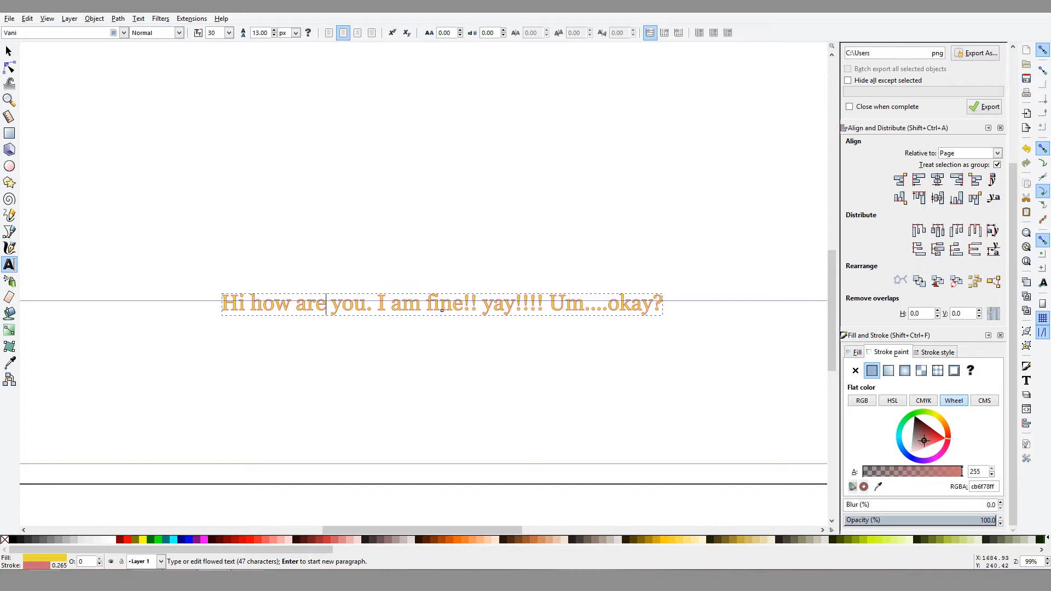
click(858, 352)
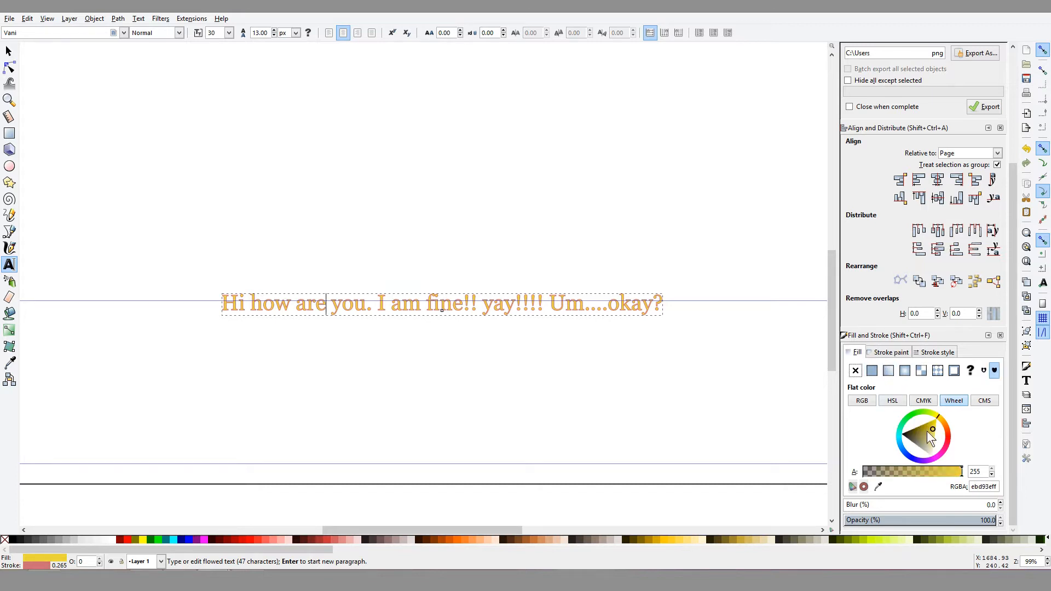
click(932, 429)
drag(932, 430, 933, 432)
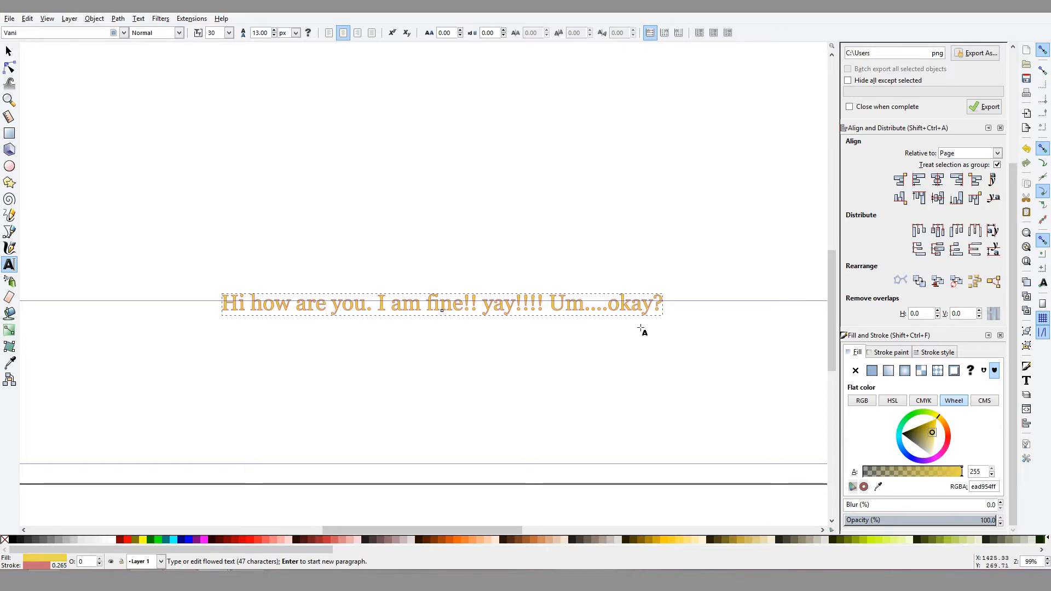
click(508, 276)
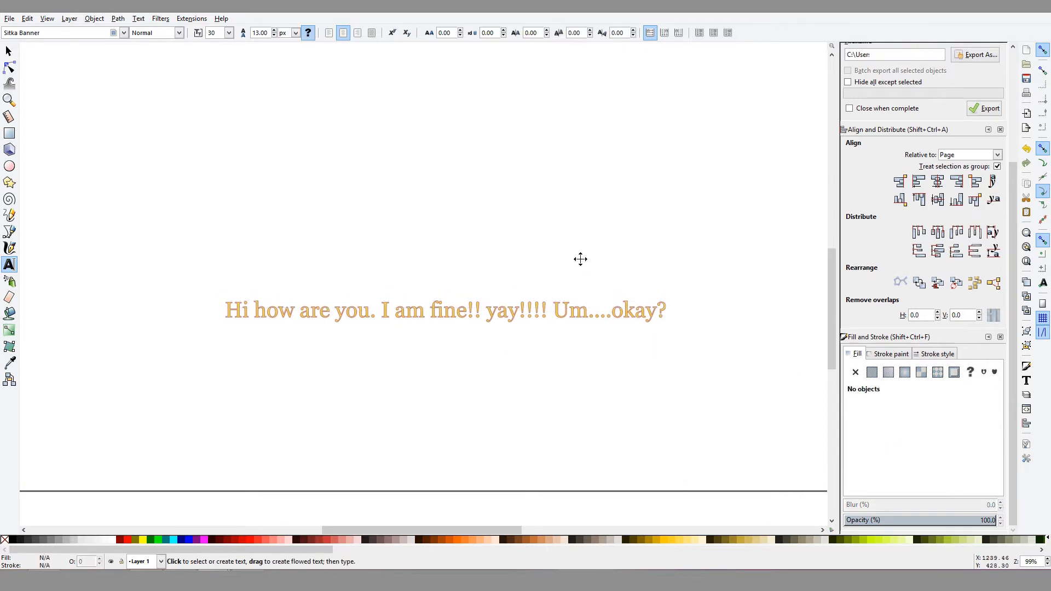
Place the cursor in the caption again, make its stroke a slightly stronger red and deselect the text.
click(496, 293)
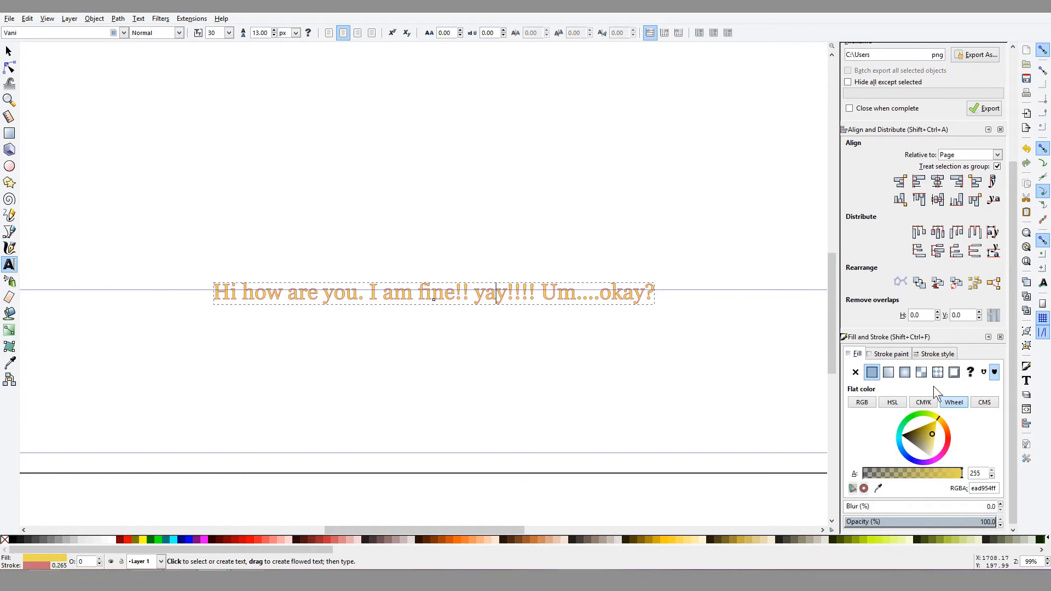
click(929, 355)
click(891, 353)
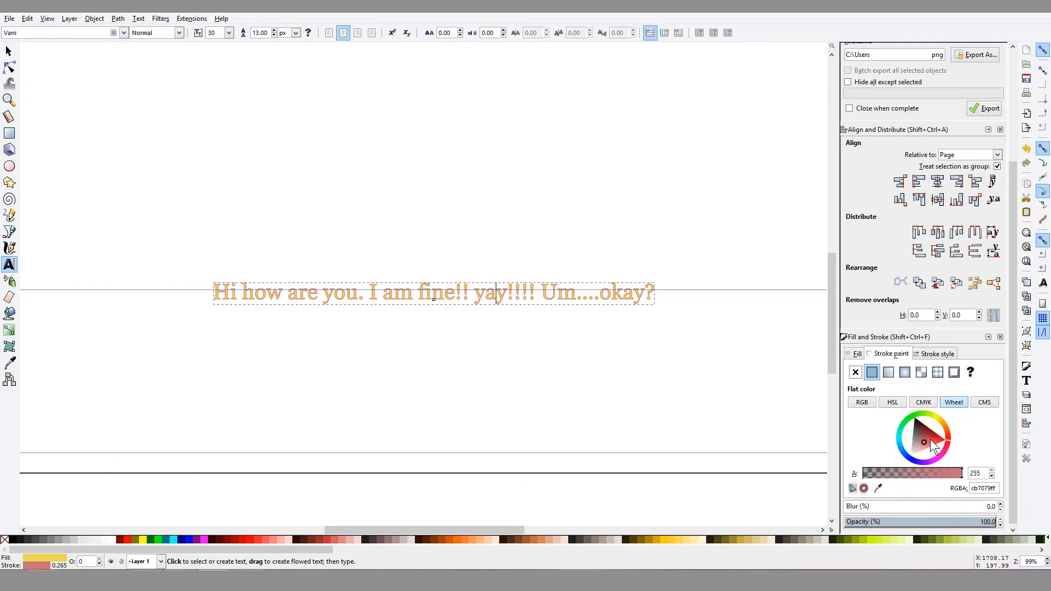
click(934, 442)
click(546, 241)
drag(516, 220, 514, 158)
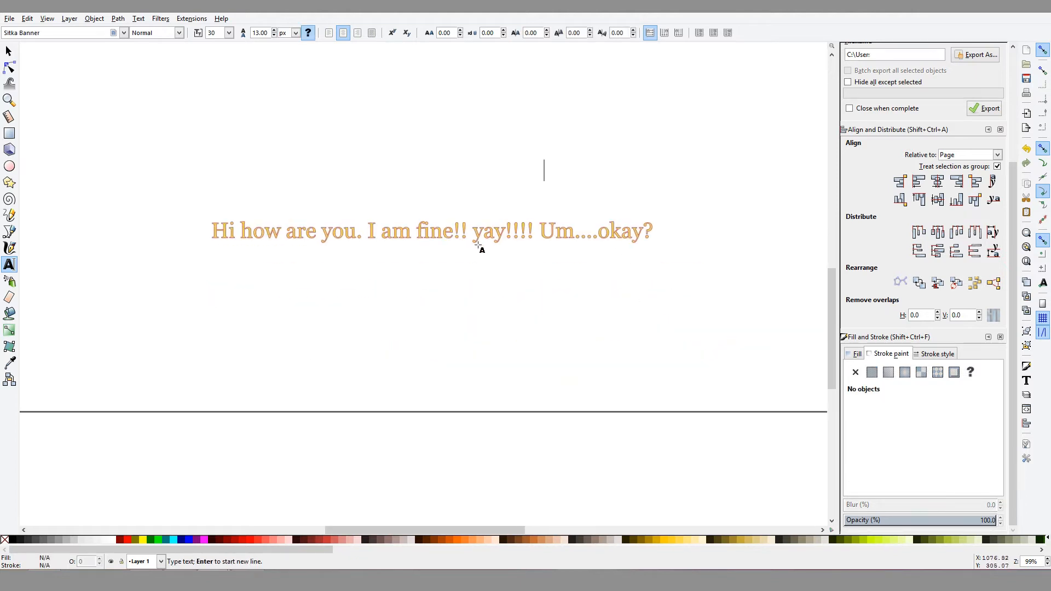
Check the recoloured caption up close and against the whole page.
click(469, 231)
scroll(507, 210, up, 2)
scroll(515, 214, left, 2)
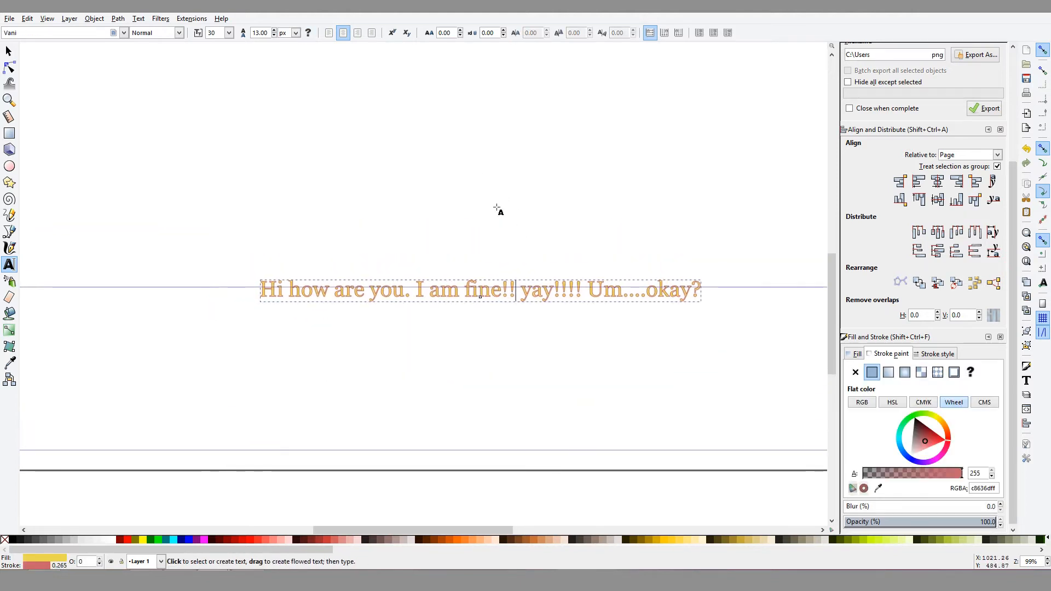
click(497, 205)
scroll(446, 198, down, 3)
scroll(511, 186, up, 1)
scroll(492, 219, up, 1)
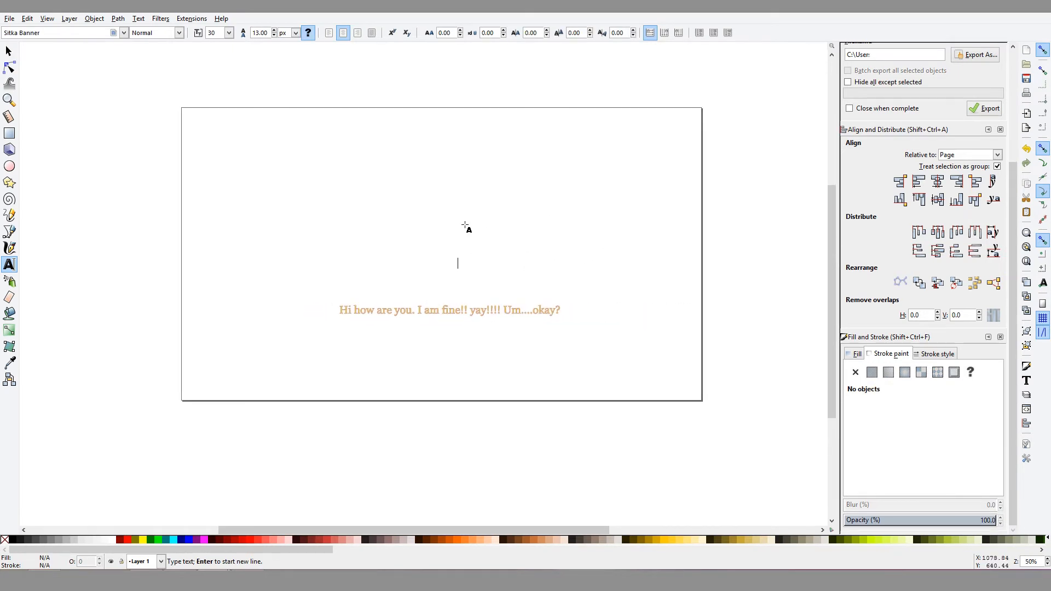
Import "test for texffffft styles.png" from the amvbento folder in File Explorer onto the canvas.
click(45, 572)
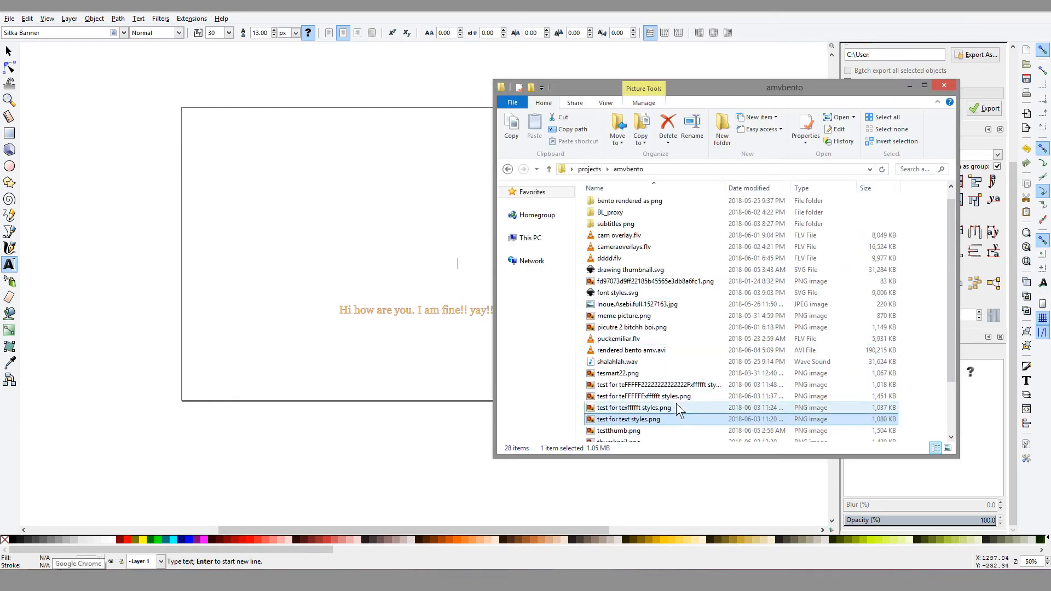
click(657, 408)
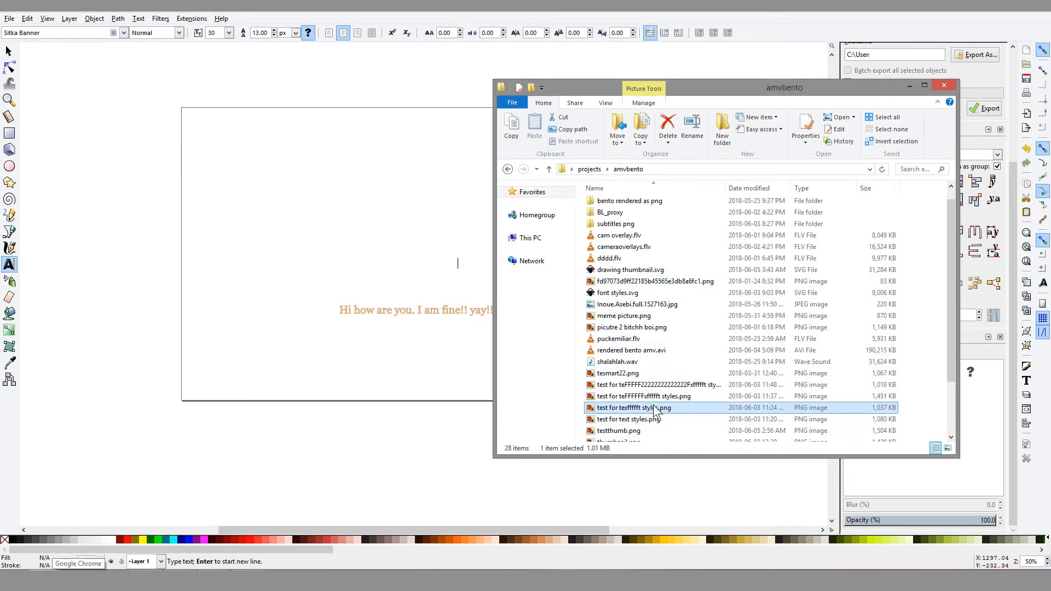
drag(656, 410, 257, 289)
click(584, 362)
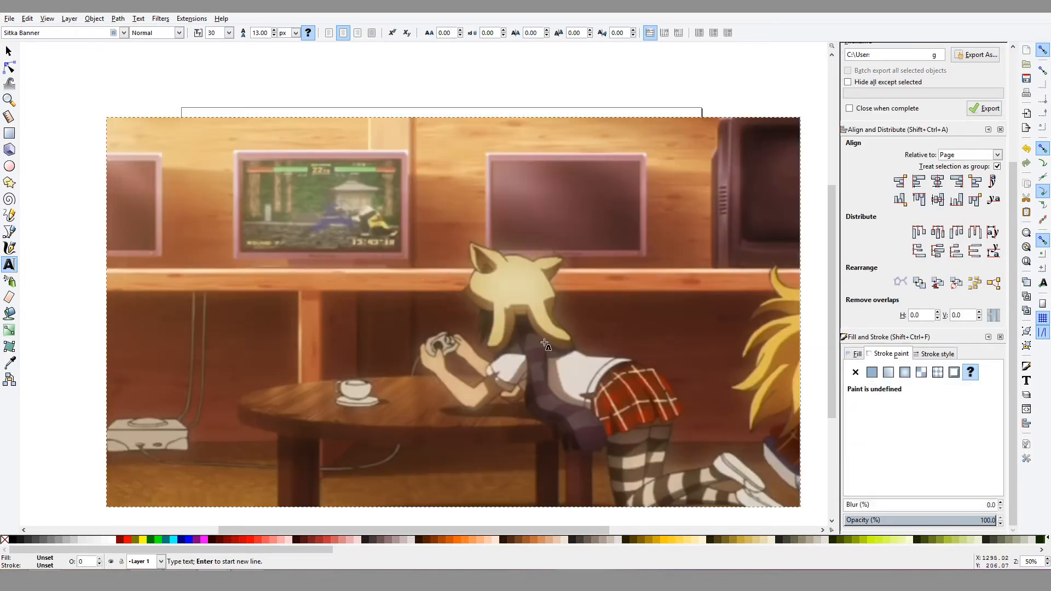
Switch to the selection tool and move the imported image off the page so that it sits beside the caption page.
key(Escape)
double_click(9, 51)
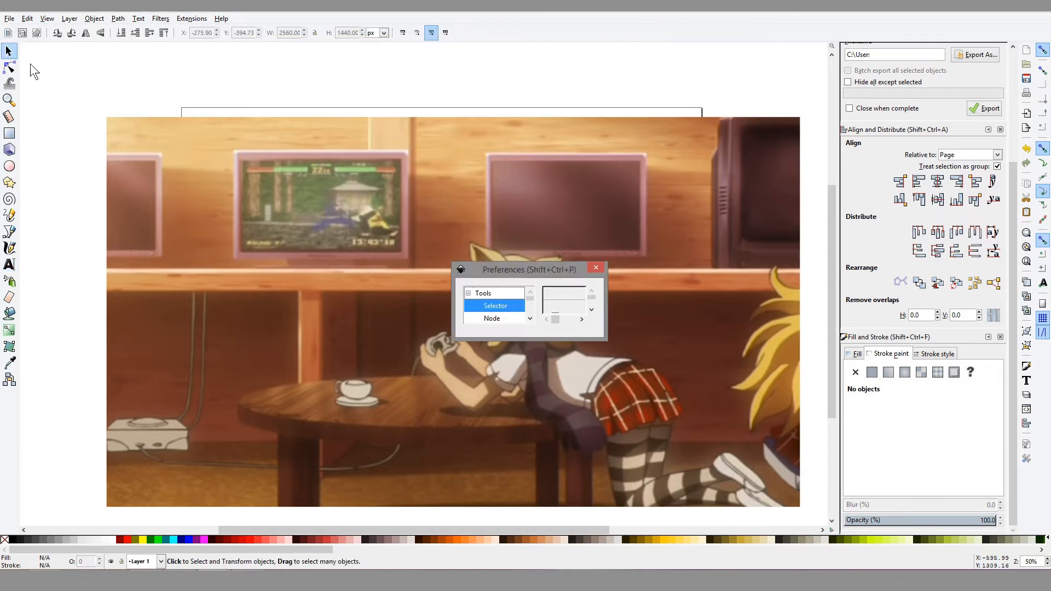
click(596, 268)
drag(419, 259, 541, 220)
drag(581, 263, 225, 184)
drag(323, 195, 409, 202)
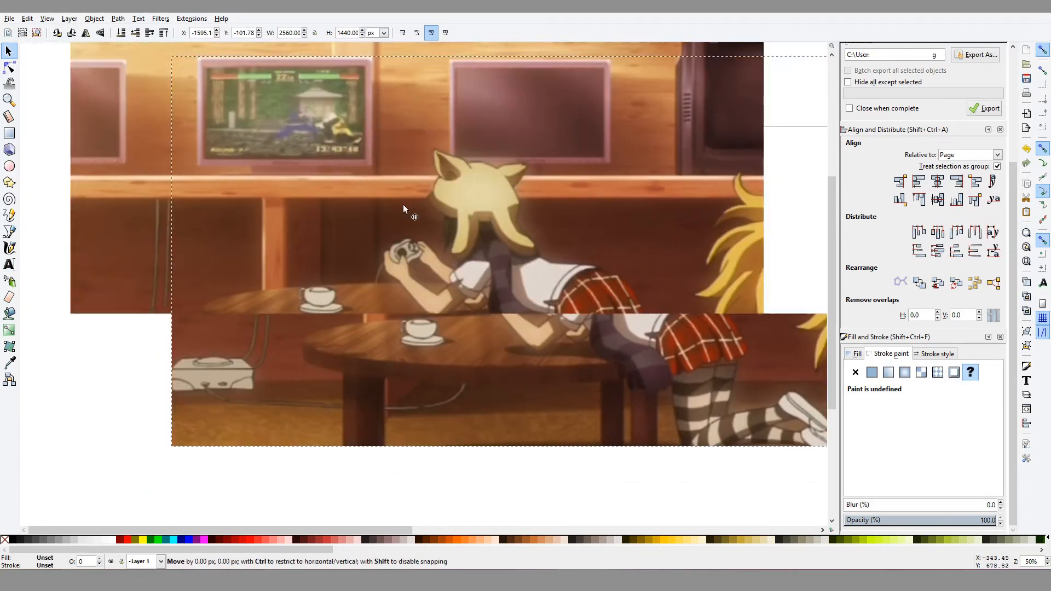
drag(508, 229, 455, 222)
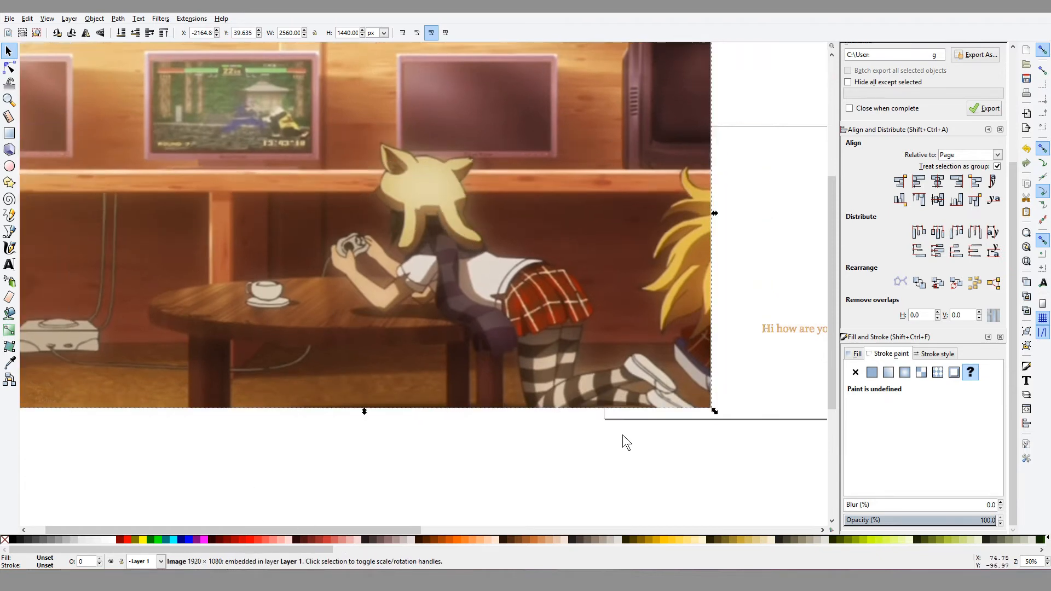
drag(529, 231, 508, 236)
drag(355, 180, 380, 186)
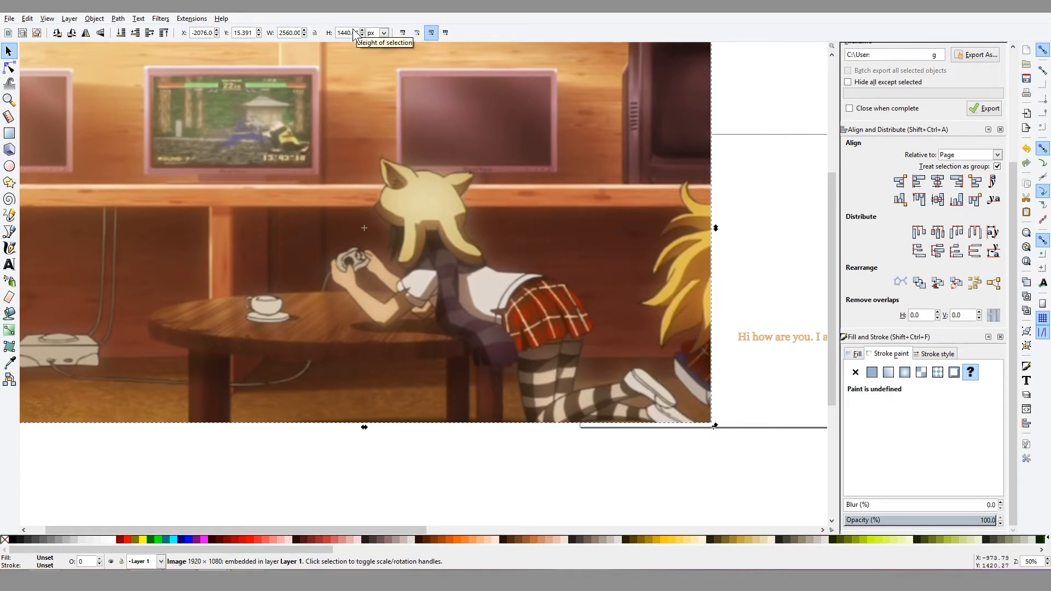
Resize the imported image to 1920 px wide and 1080 px high.
double_click(282, 33)
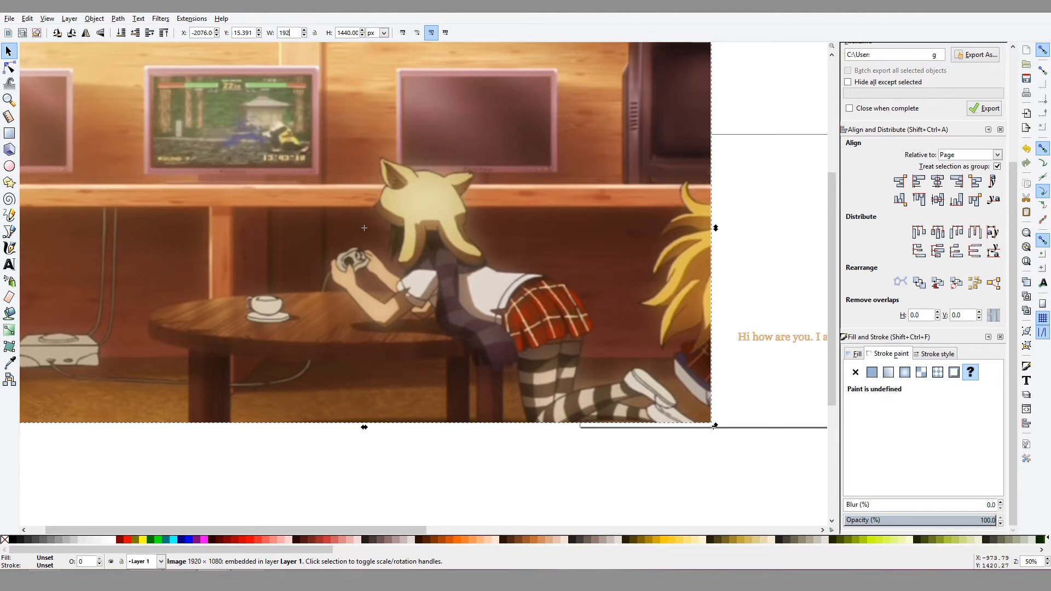
text(1920)
key(Return)
text(1080)
key(Return)
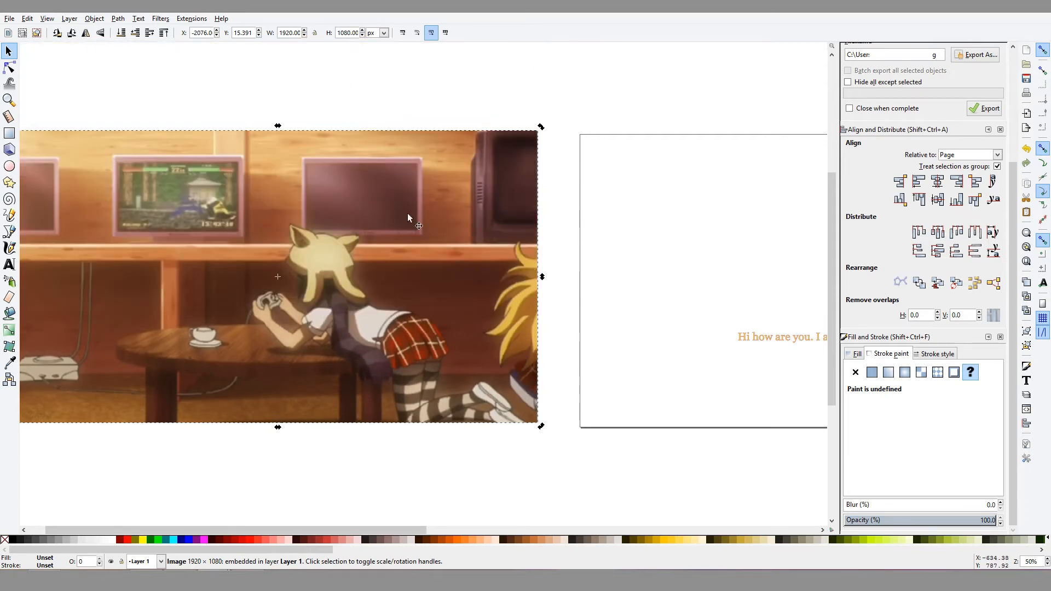
Centre the imported image horizontally and vertically on the page and deselect it.
click(380, 266)
drag(618, 282, 397, 242)
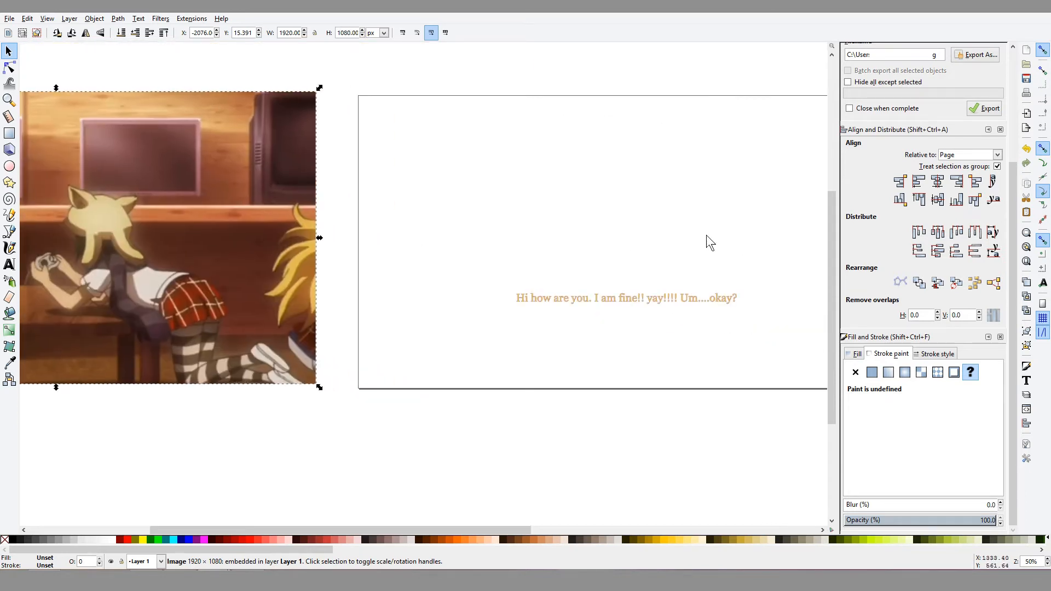
click(220, 208)
key(minus)
key(minus)
key(minus)
click(350, 332)
click(319, 290)
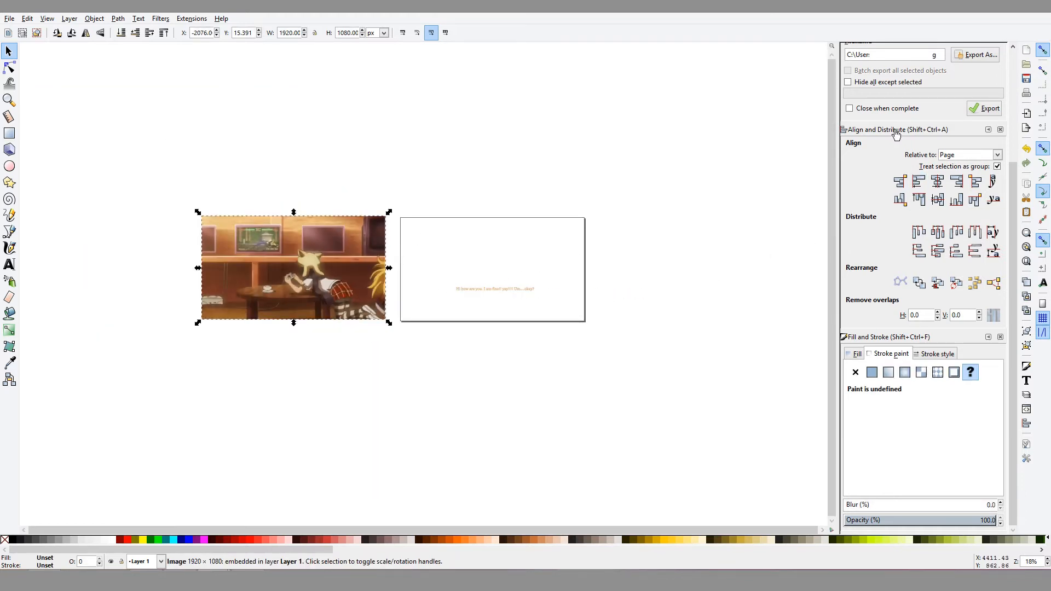
click(938, 182)
click(938, 199)
click(997, 166)
click(568, 376)
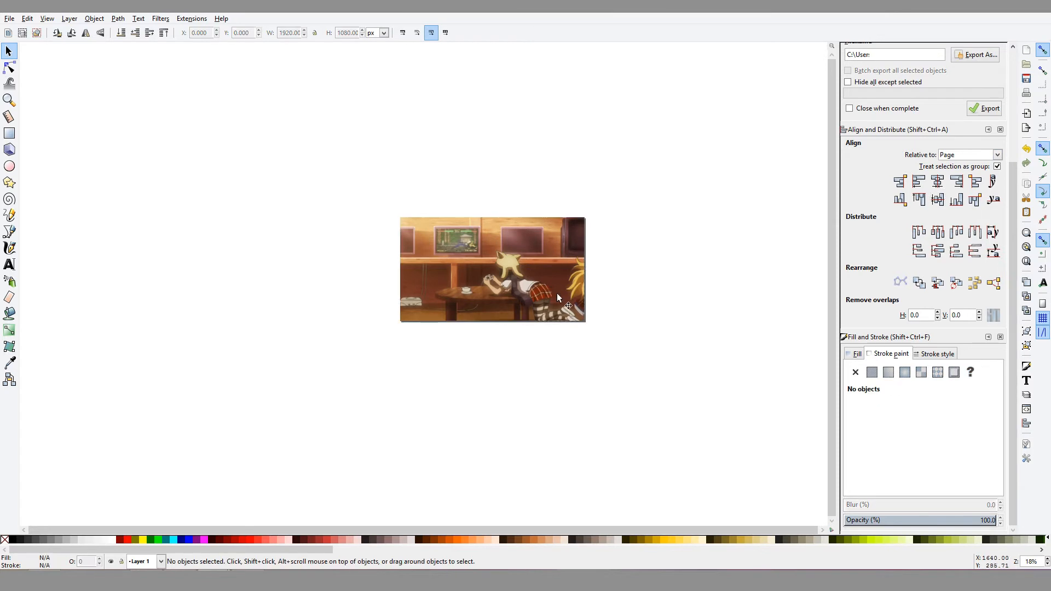
Show the document's layer list and add a new layer named Layer 2 above Layer 1.
key(plus)
key(plus)
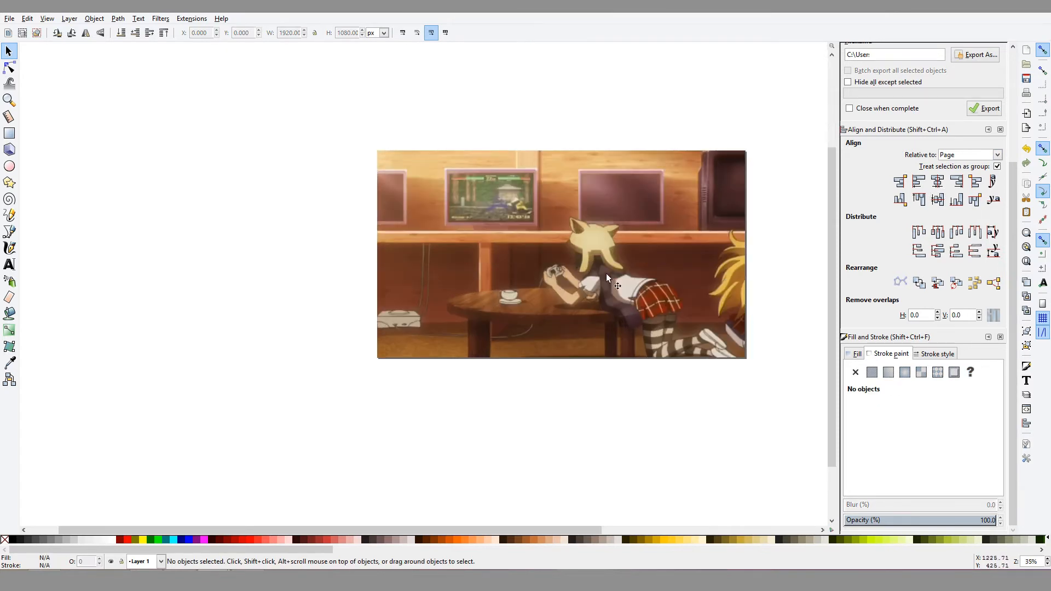
click(576, 261)
click(69, 19)
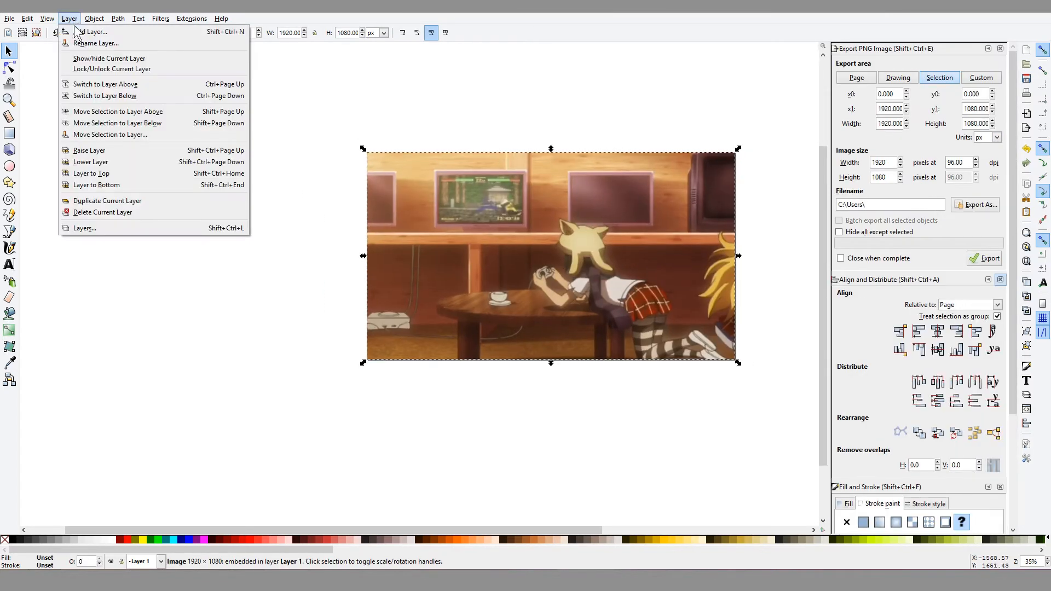
click(85, 228)
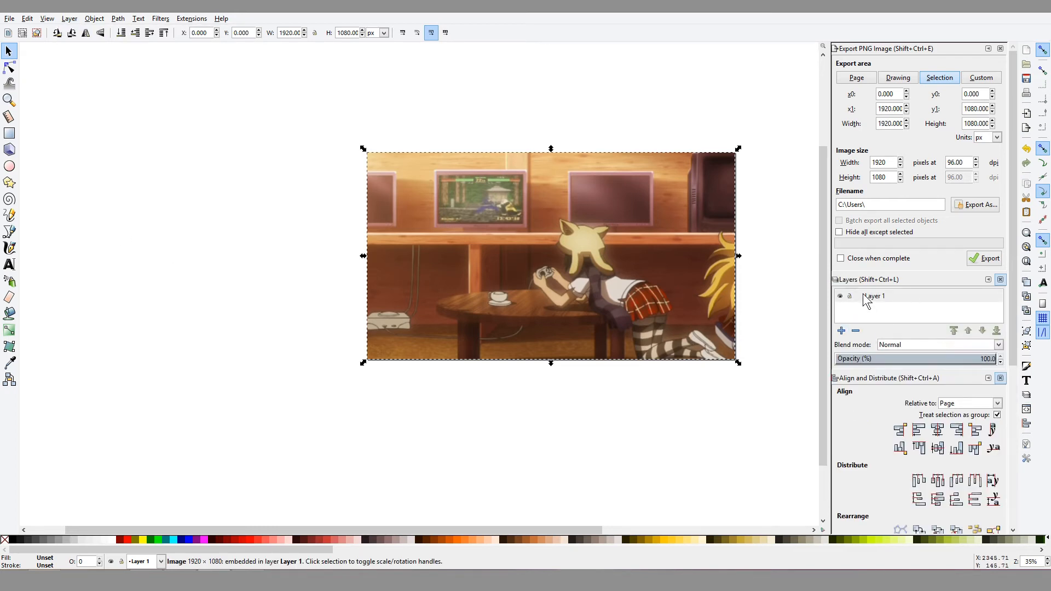
click(843, 331)
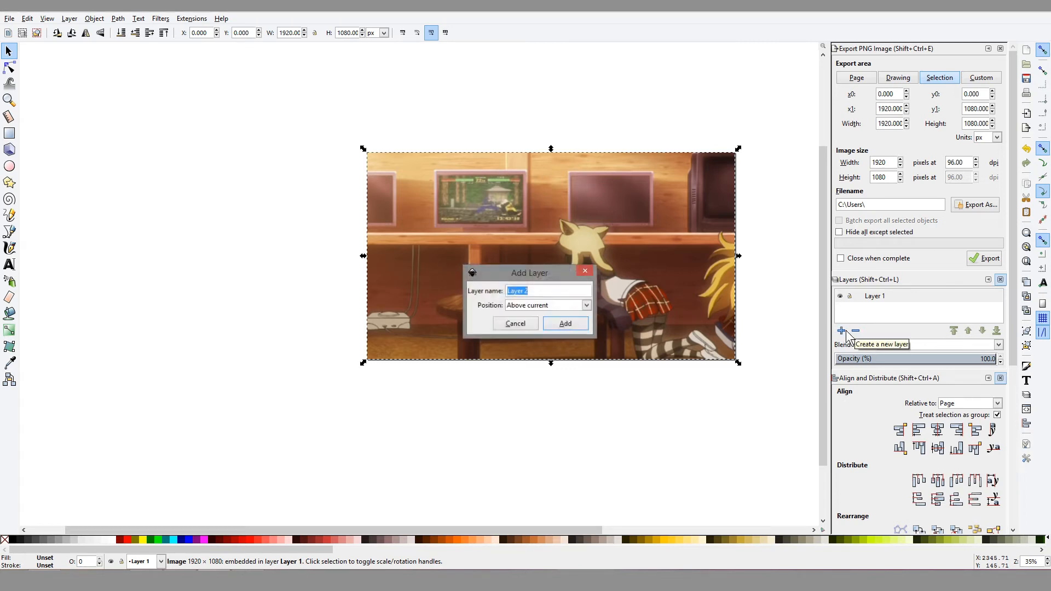
click(567, 323)
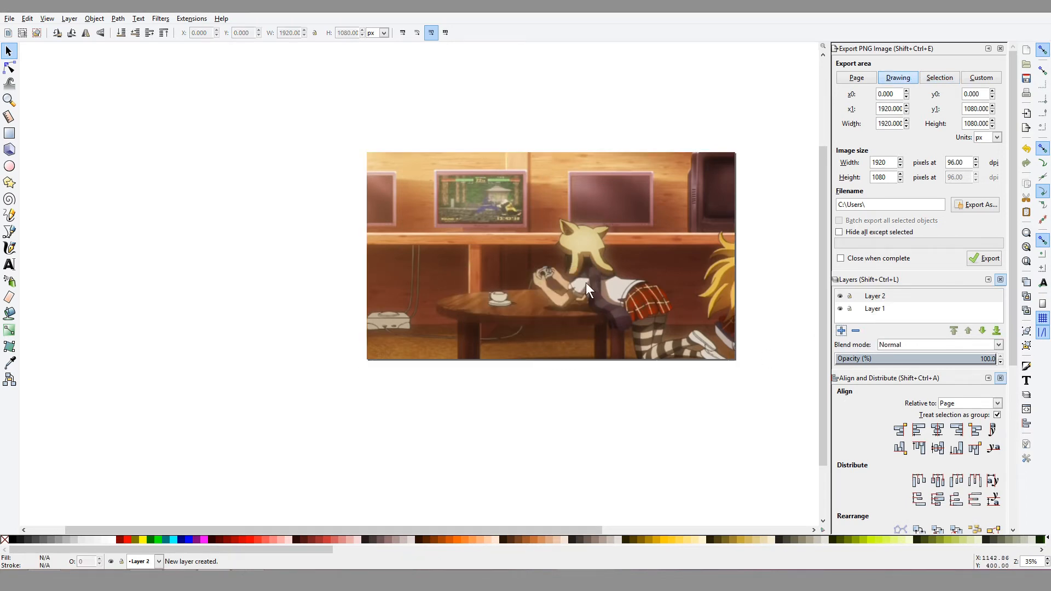
Move the background image aside to uncover the caption text and transfer the caption to Layer 2.
click(581, 266)
drag(571, 272, 260, 283)
click(579, 298)
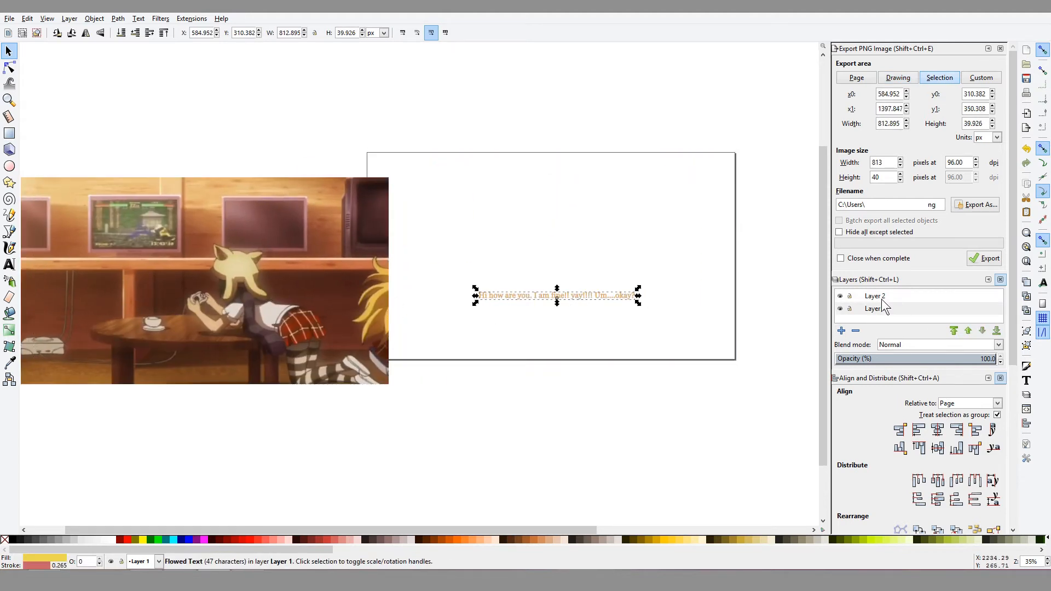
right_click(580, 296)
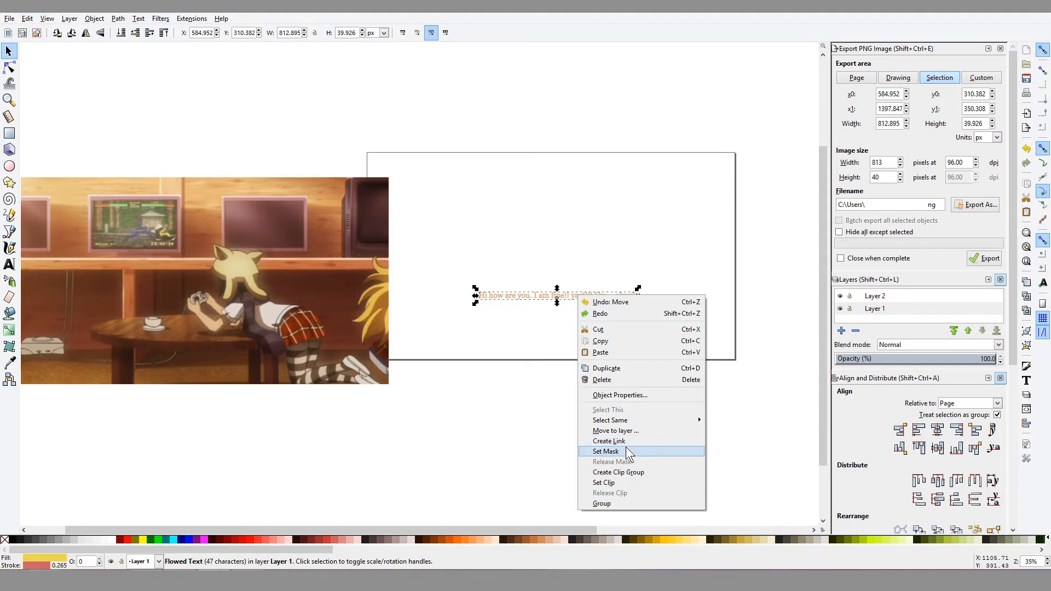
click(628, 432)
click(513, 257)
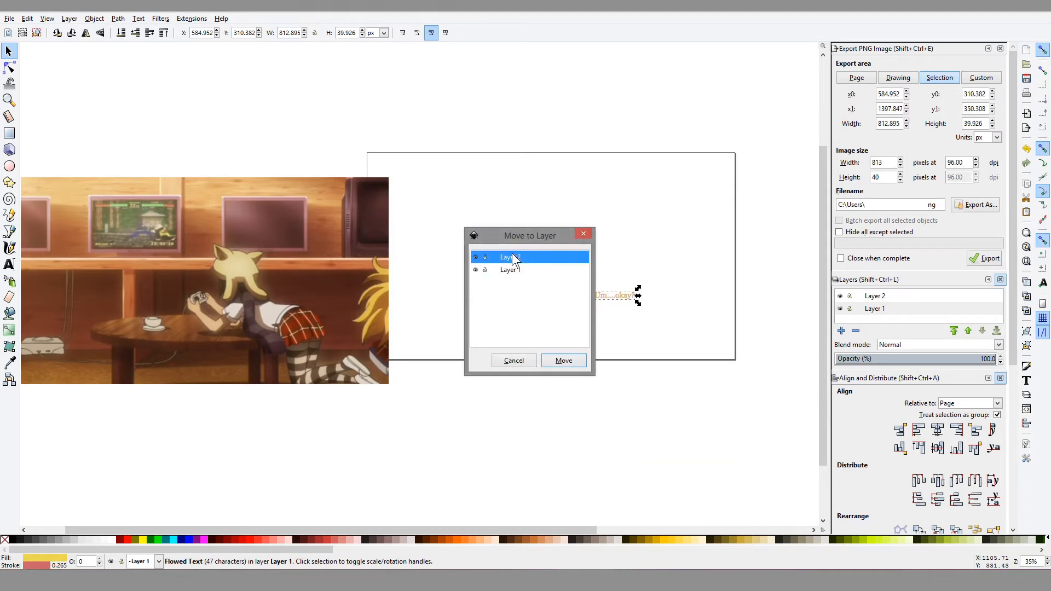
click(564, 361)
Centre the background image horizontally and vertically on the page, beneath the caption text.
click(215, 265)
drag(262, 275, 300, 265)
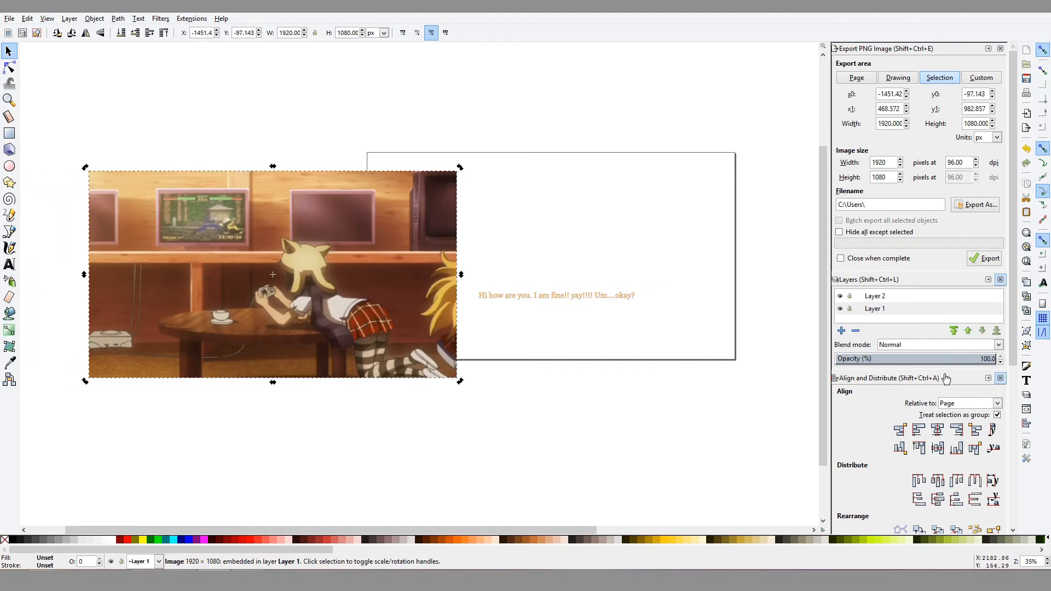
click(938, 431)
click(938, 448)
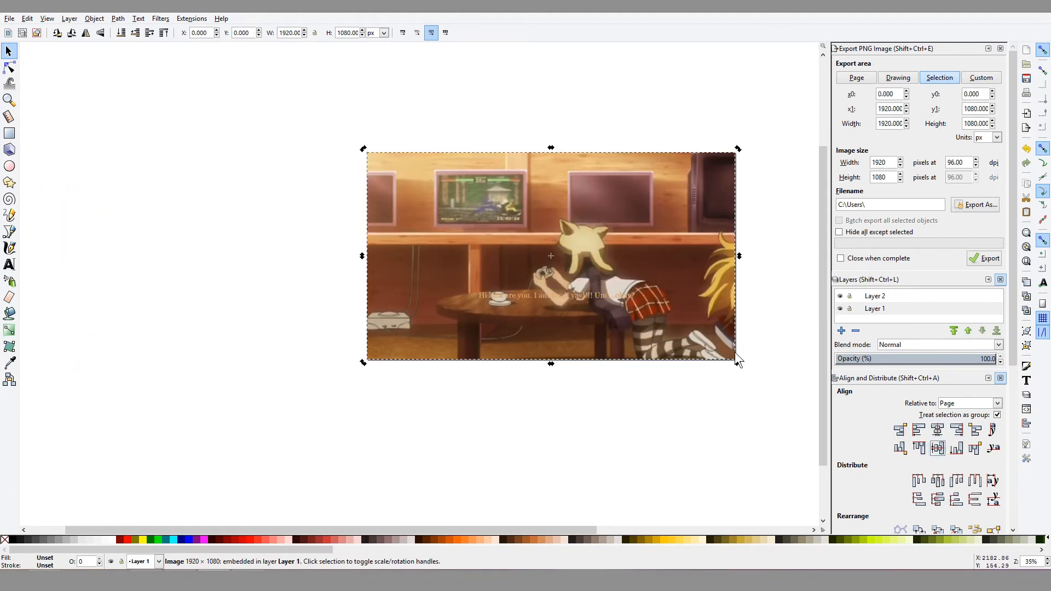
Lower the caption text over the background image to a Y position of about 130 px.
click(555, 299)
scroll(552, 290, up, 3)
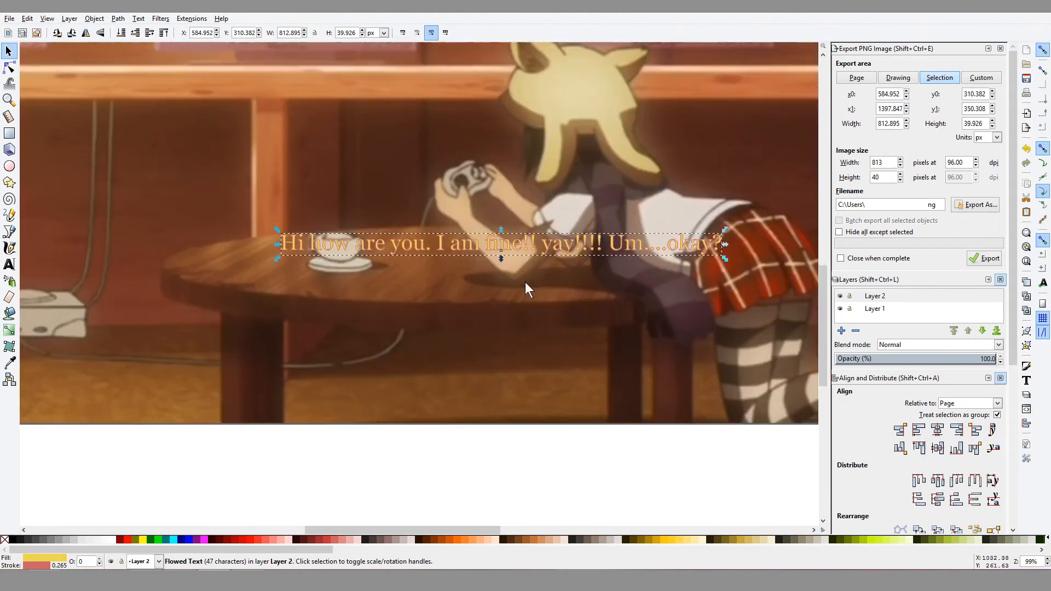
scroll(451, 281, down, 2)
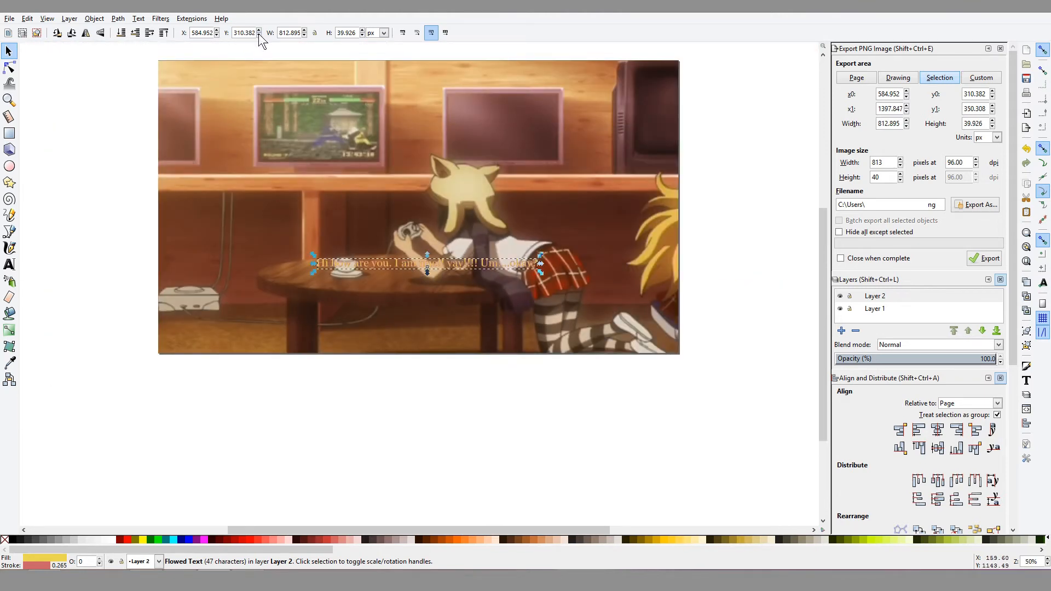
drag(260, 35, 259, 35)
Set the caption text's font size to 48 and deselect it.
double_click(391, 314)
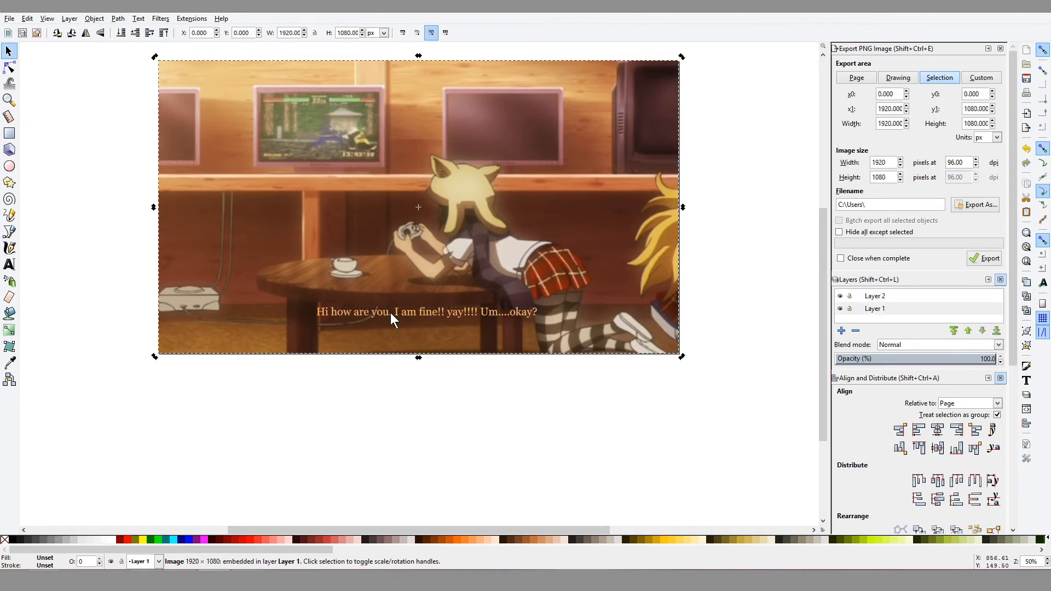
double_click(377, 313)
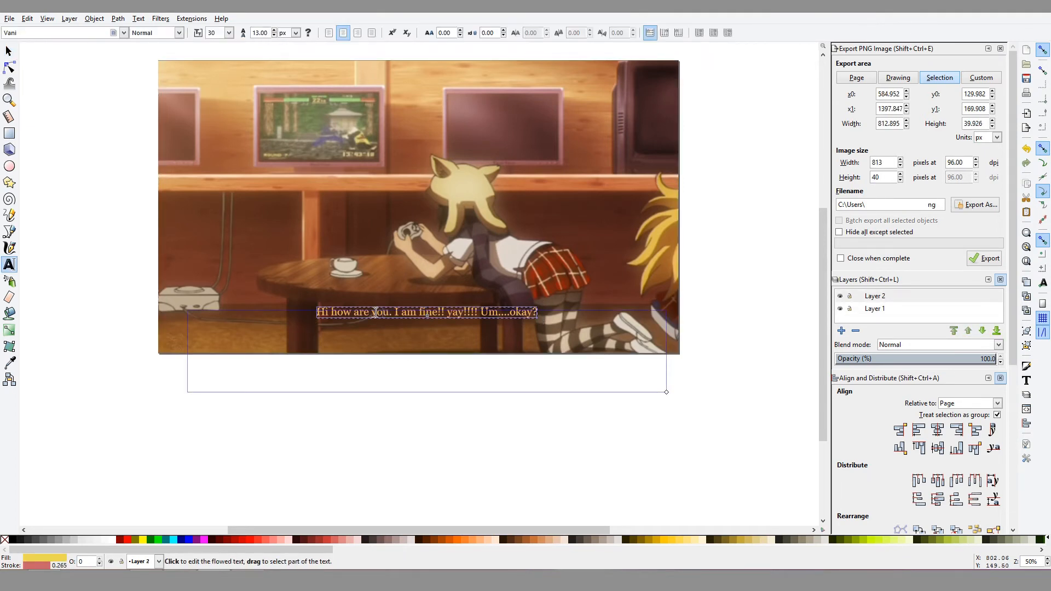
click(228, 32)
click(212, 271)
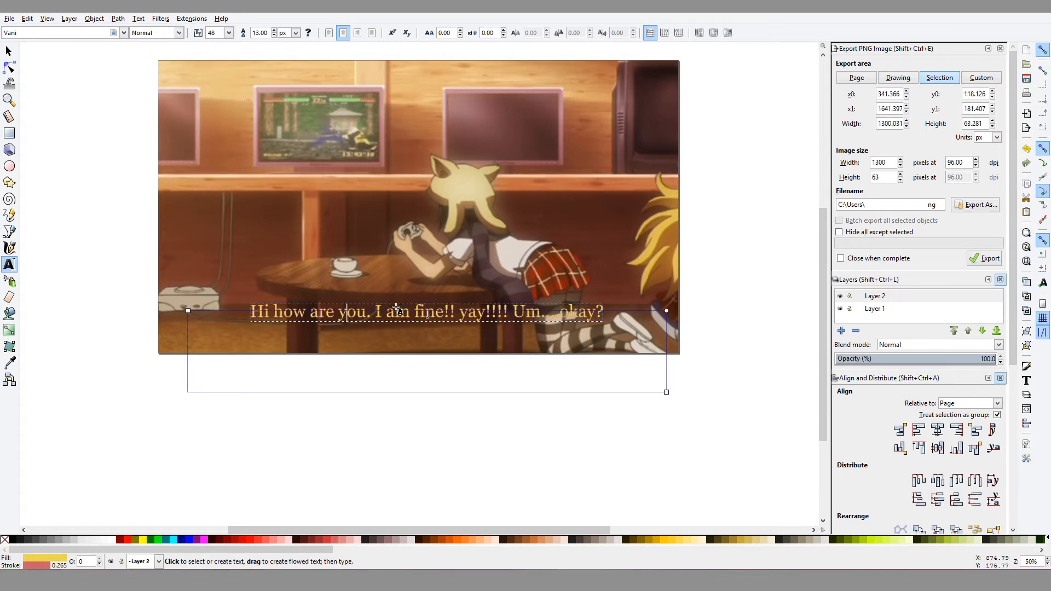
click(523, 441)
key(Escape)
Centre the enlarged caption text horizontally on the page.
scroll(502, 364, up, 1)
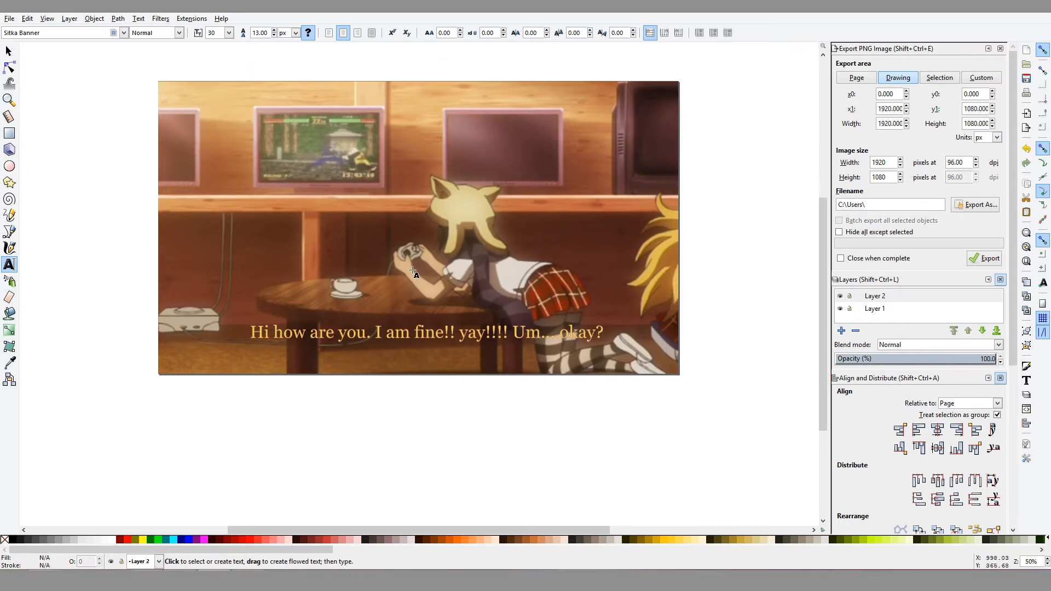
click(443, 344)
scroll(478, 285, up, 1)
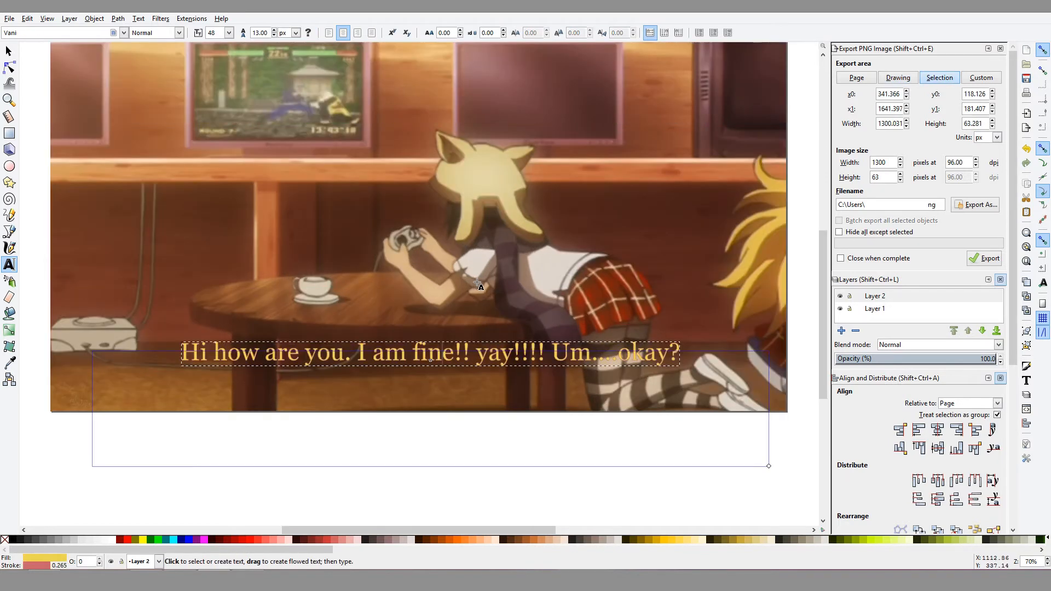
scroll(478, 285, down, 1)
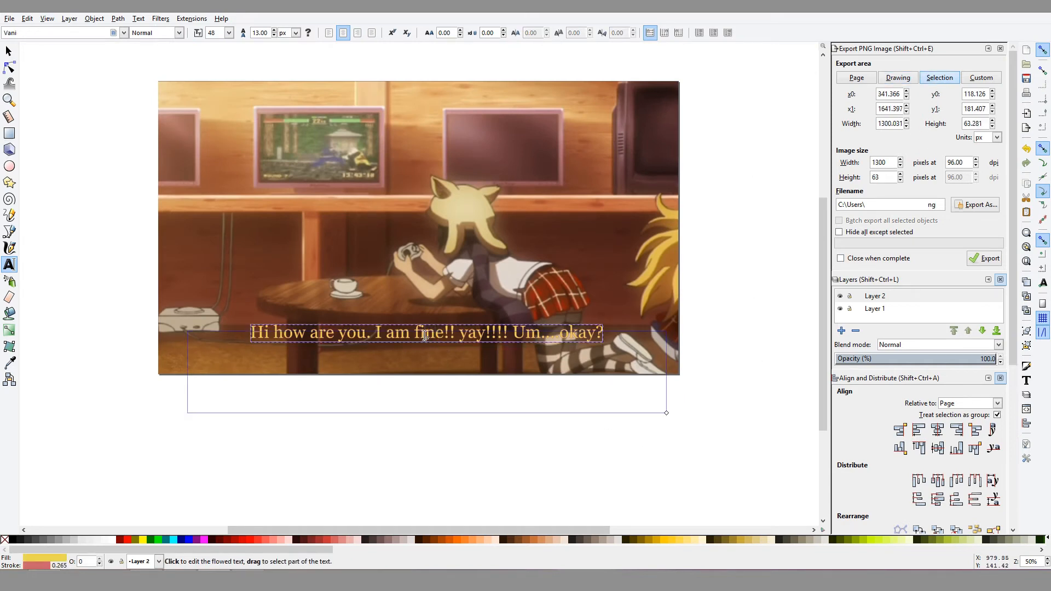
click(937, 430)
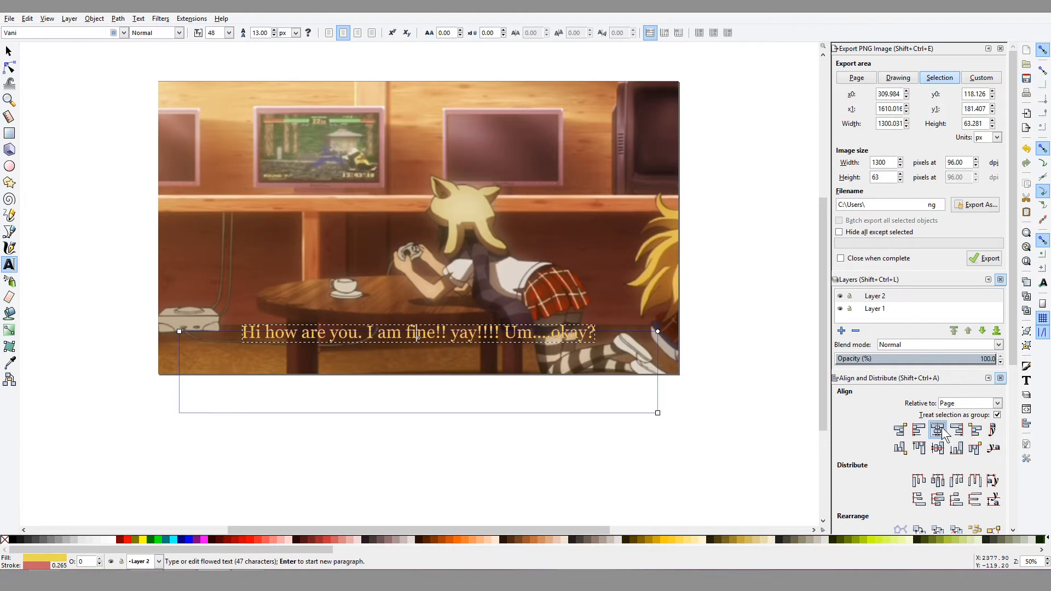
Move the caption text closer to the page's bottom edge, to a Y position of about 74 px, keeping it centred horizontally.
click(517, 421)
click(411, 331)
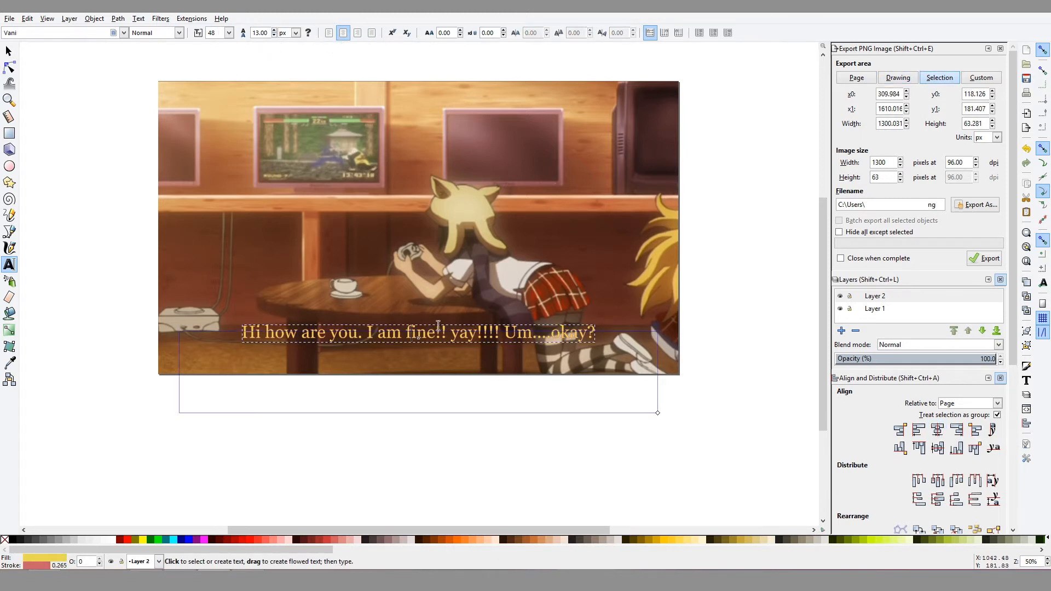
double_click(8, 52)
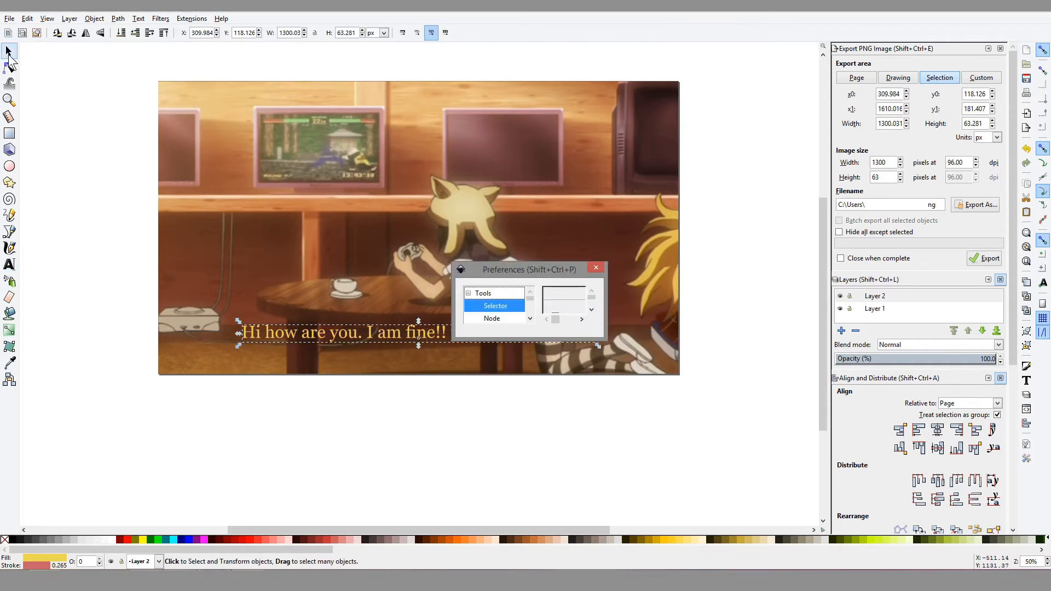
click(596, 267)
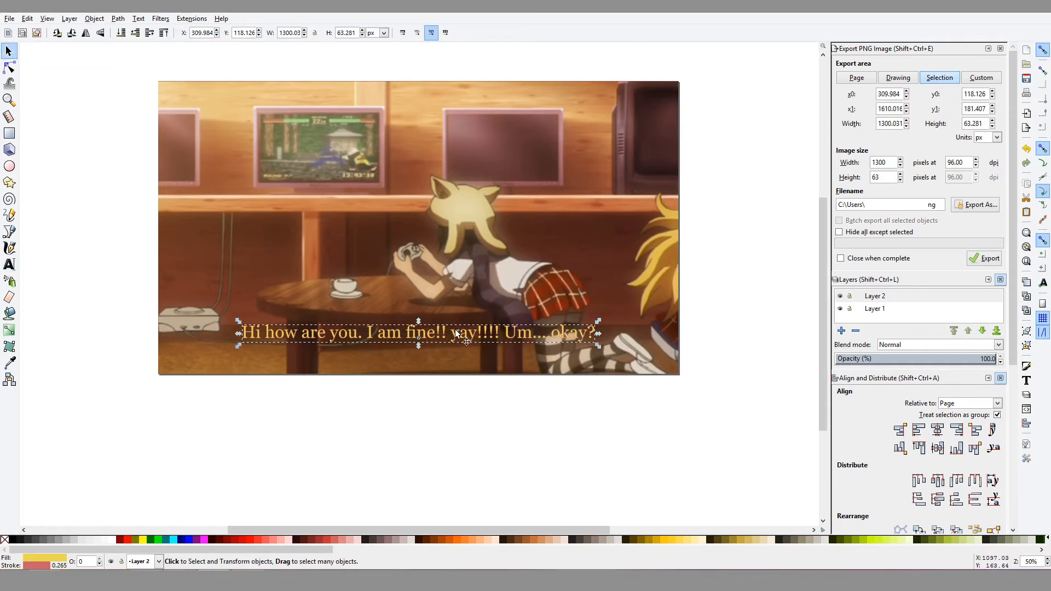
drag(402, 333, 413, 350)
click(937, 431)
click(937, 431)
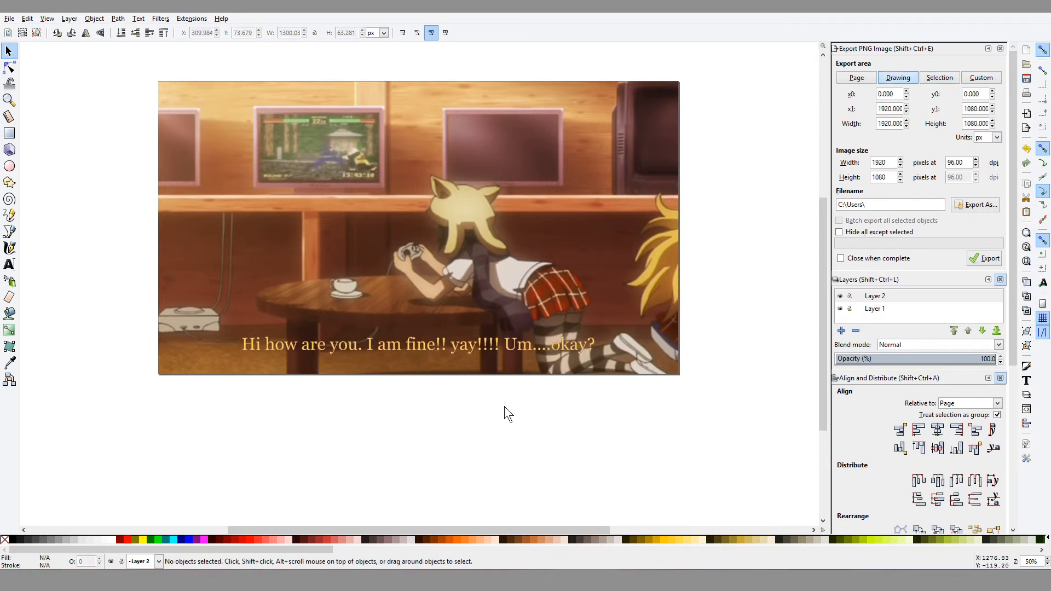
double_click(443, 349)
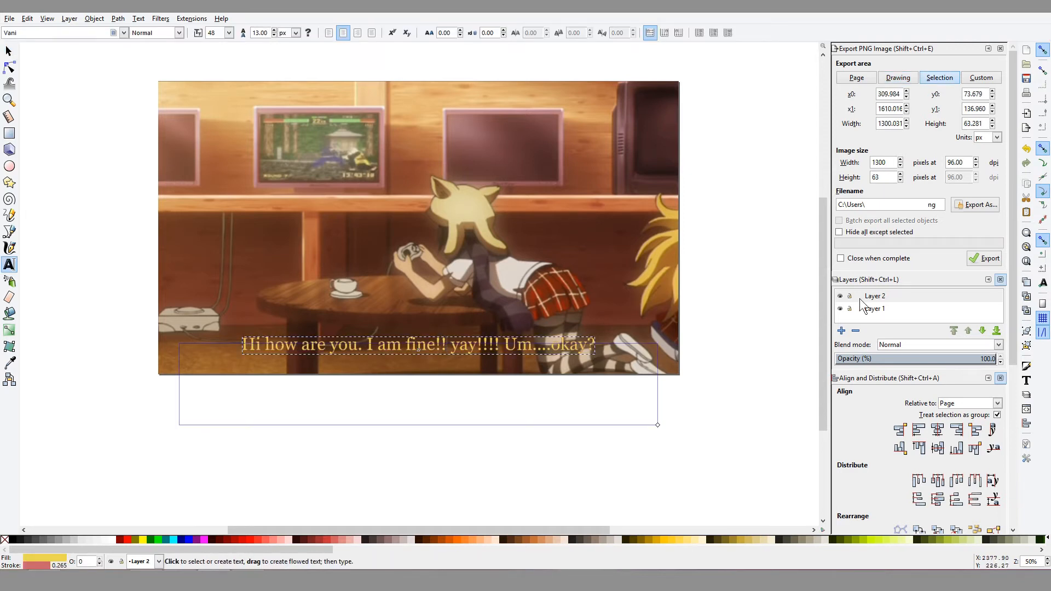
click(725, 422)
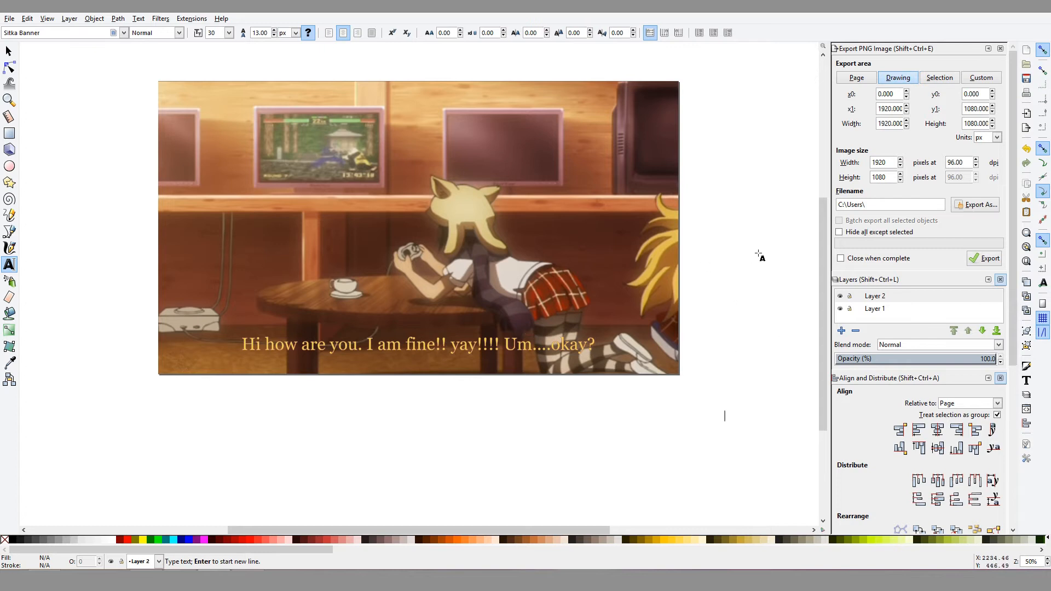
drag(422, 216, 430, 216)
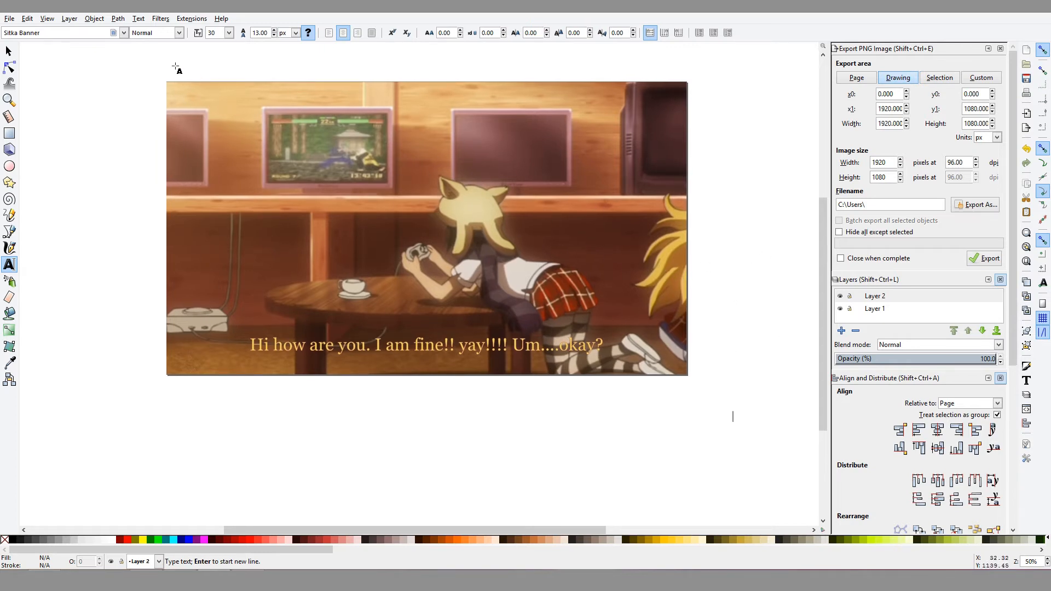
In the document properties, put the page border on top of the drawing and turn off the border shadow.
click(9, 19)
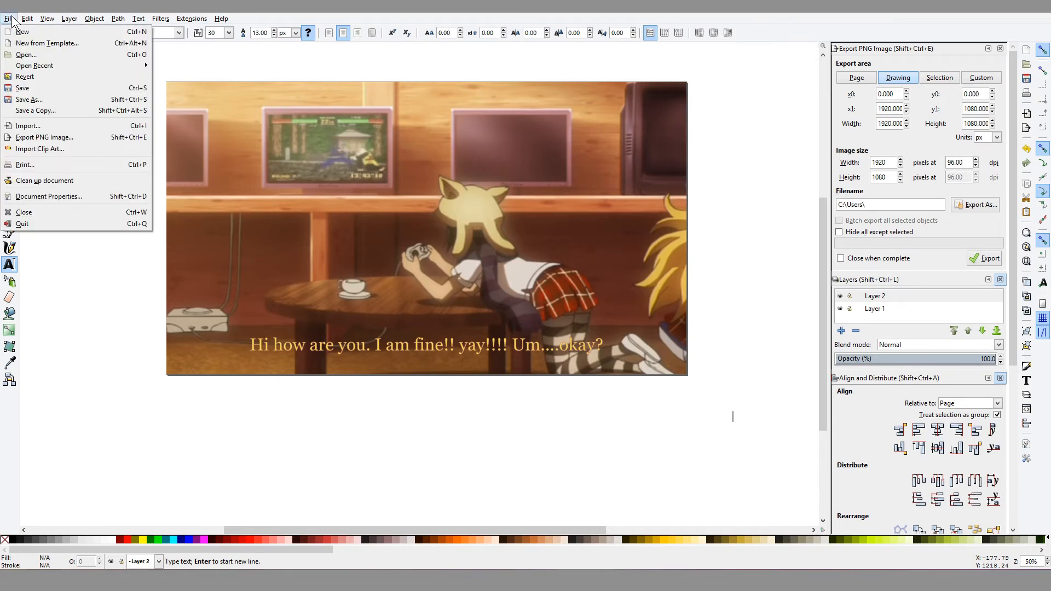
click(90, 195)
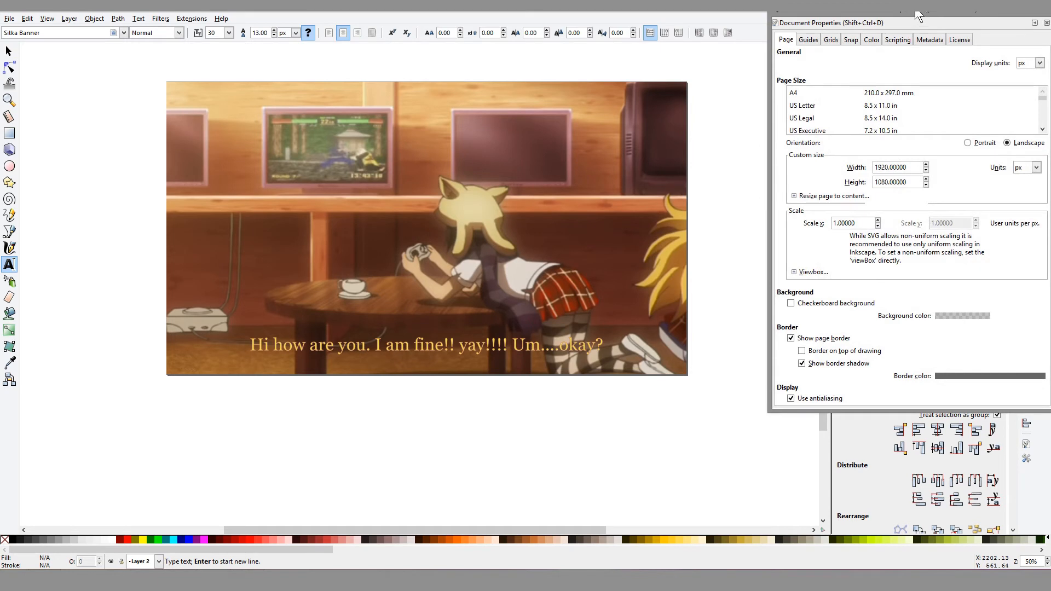
drag(915, 10, 796, 34)
click(843, 339)
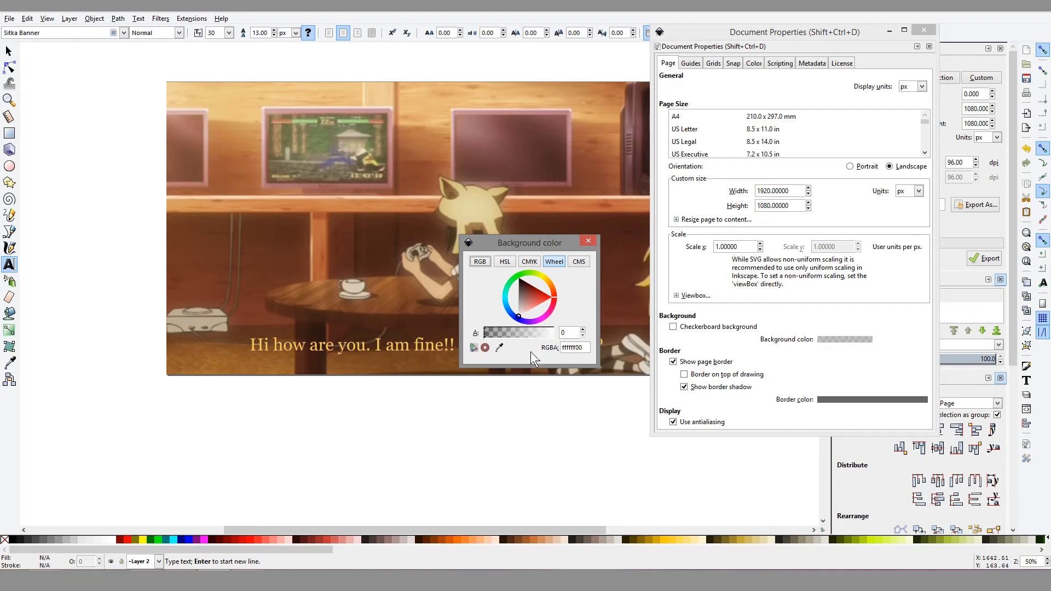
click(585, 242)
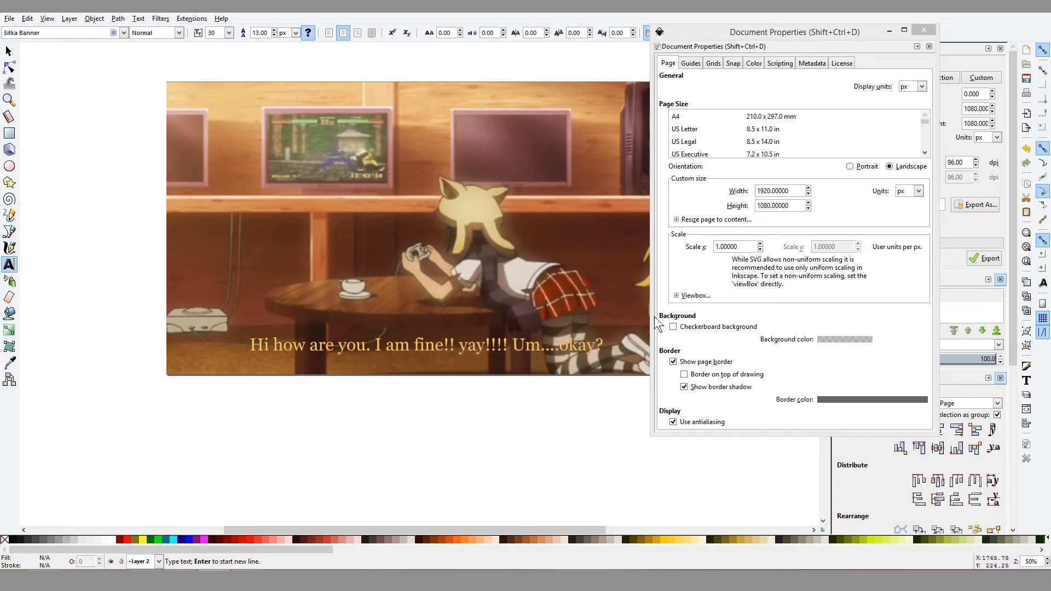
click(685, 375)
click(686, 387)
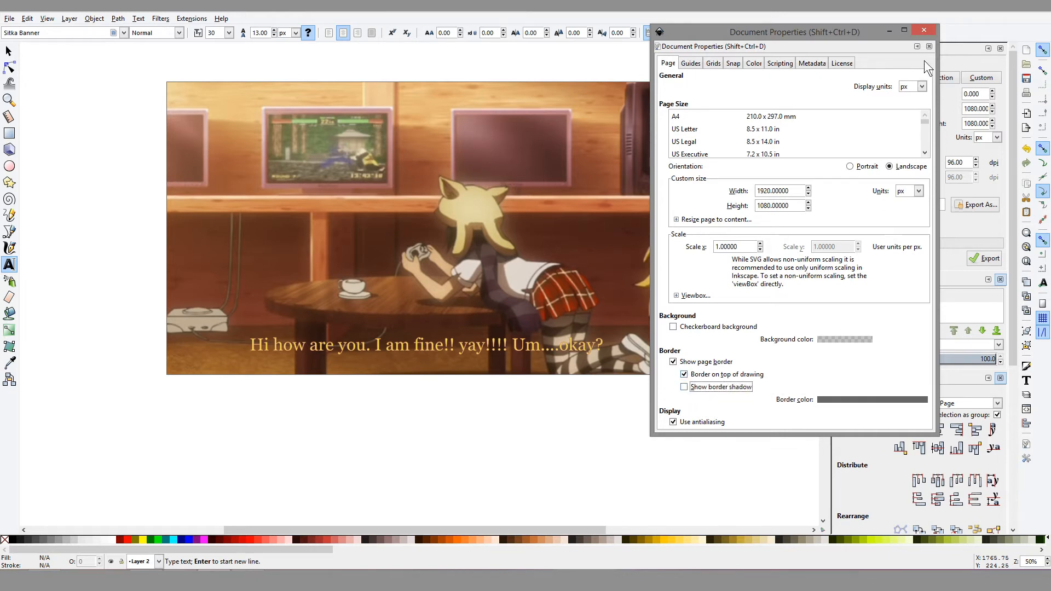
click(925, 32)
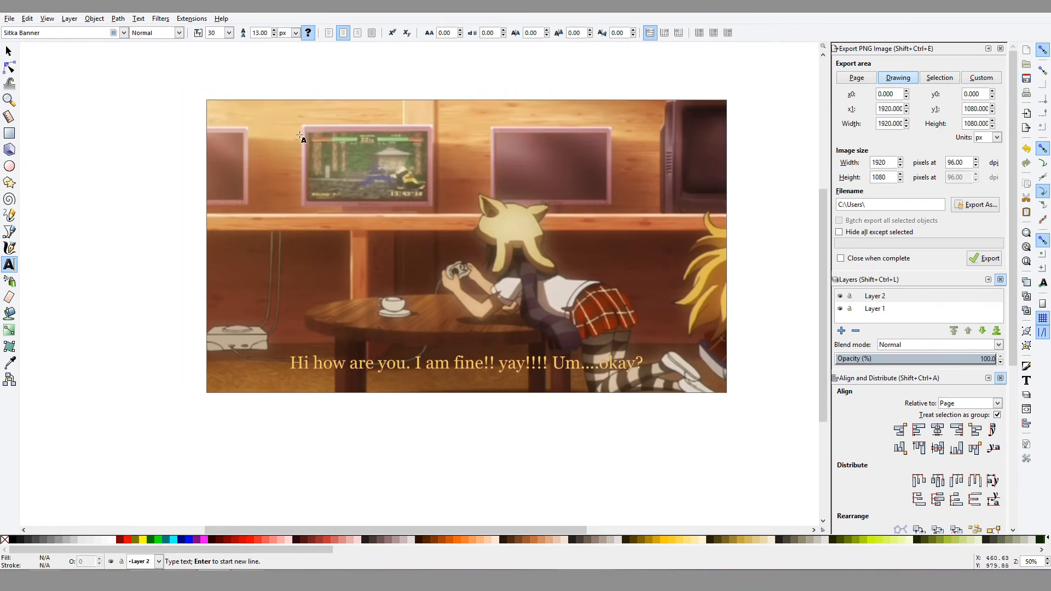
Hide Layer 1, which holds the background image.
click(840, 310)
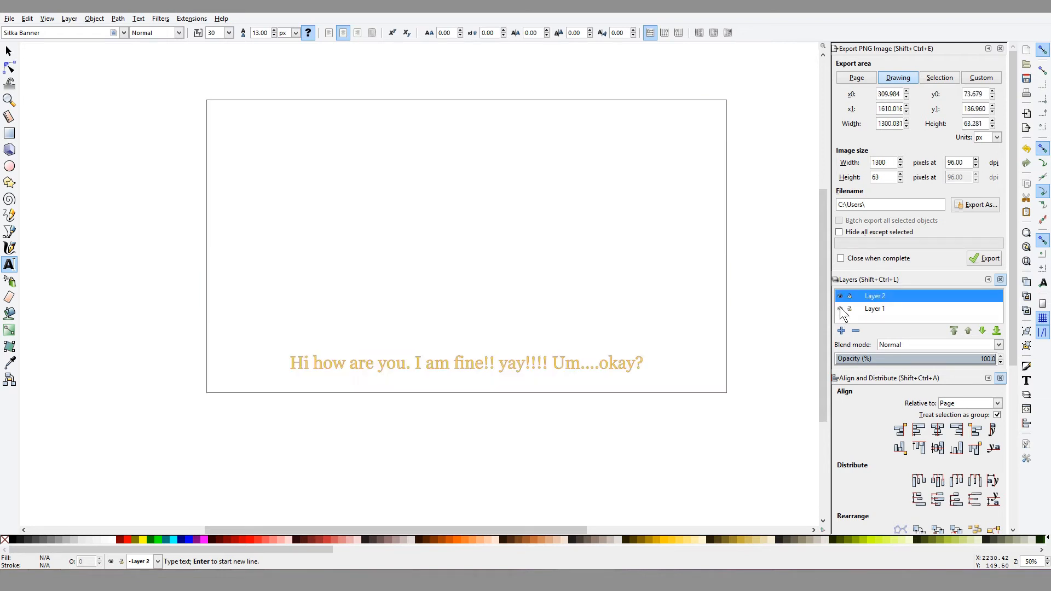
click(665, 349)
drag(700, 350, 651, 323)
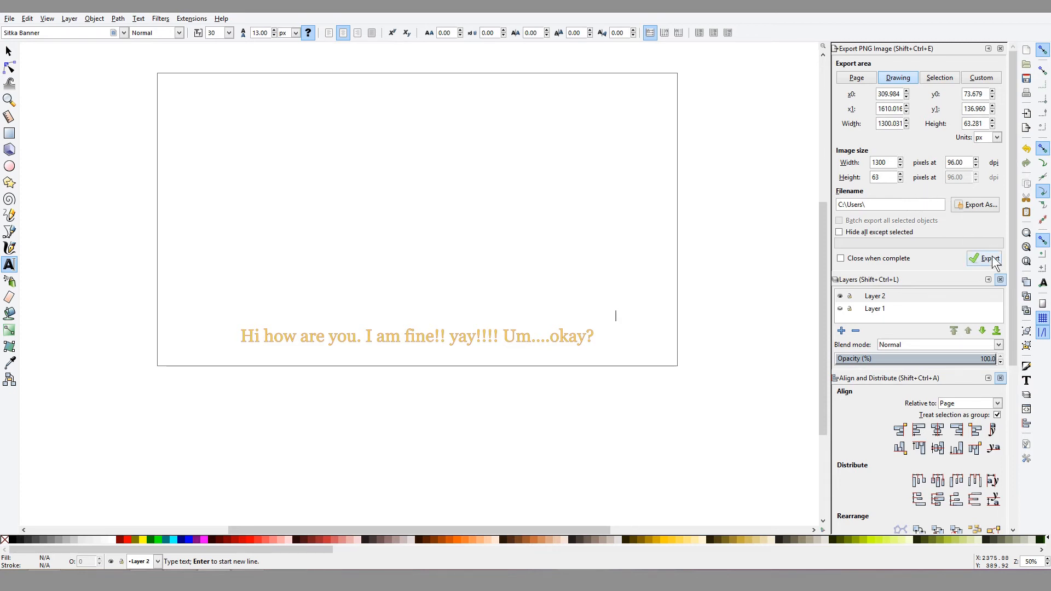
Replace the whole caption with the text "Its a nice day today".
double_click(494, 339)
triple_click(494, 338)
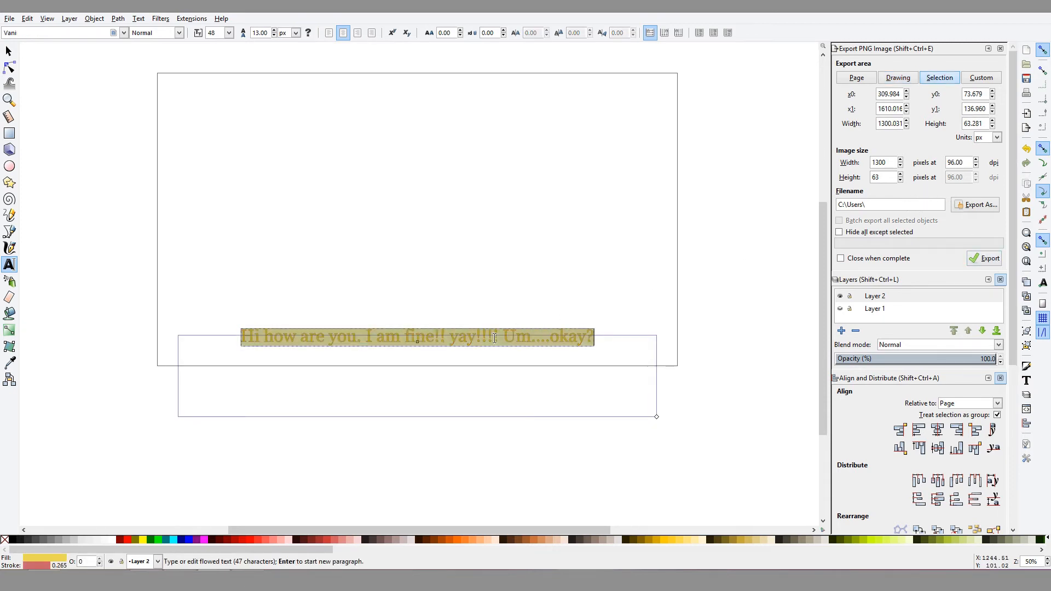
click(487, 339)
double_click(473, 339)
triple_click(474, 339)
triple_click(472, 340)
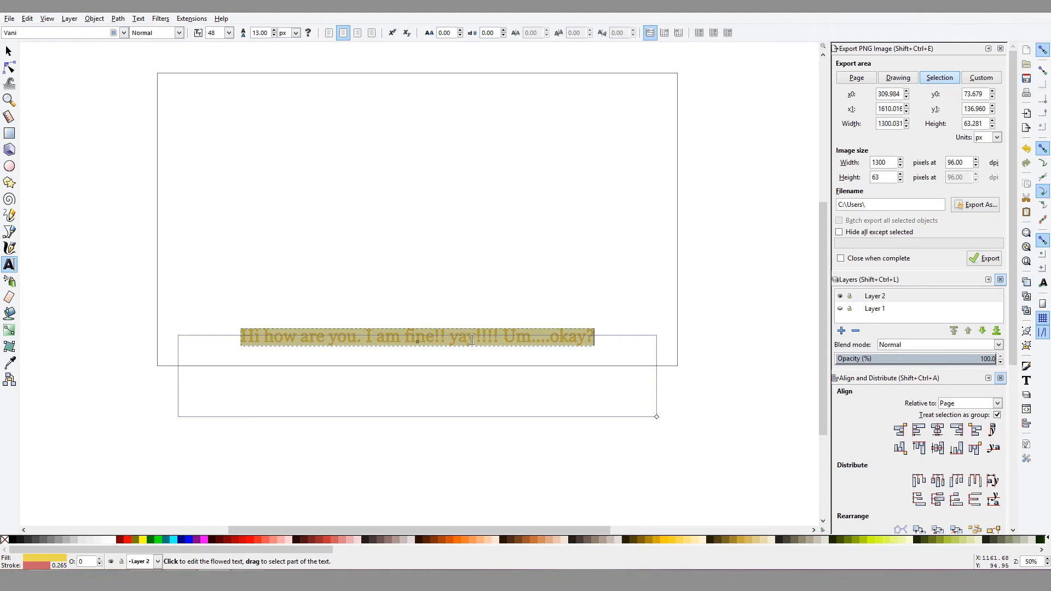
text(Its a nice day today)
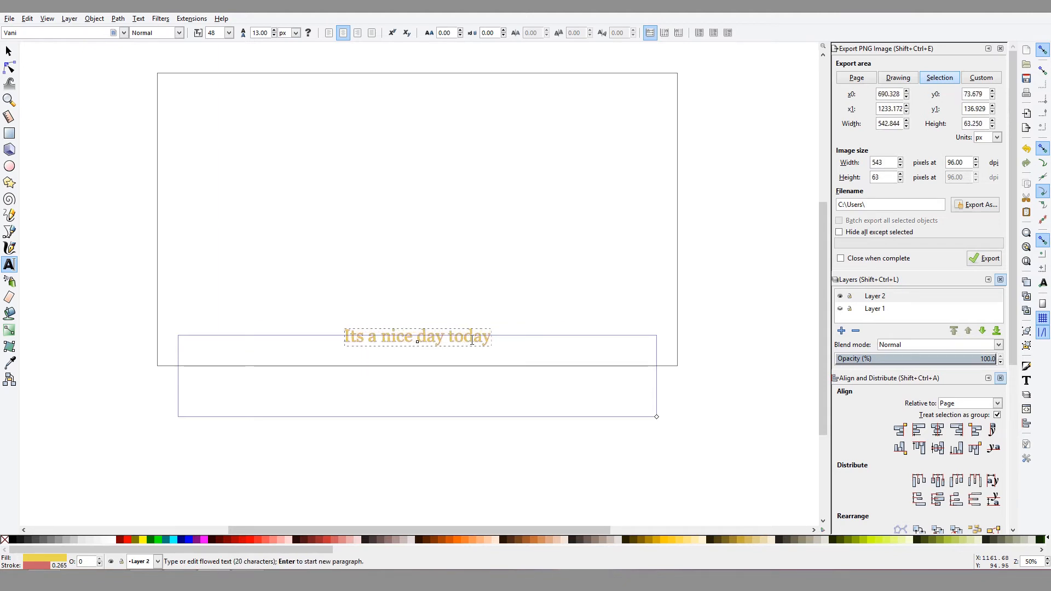
click(553, 219)
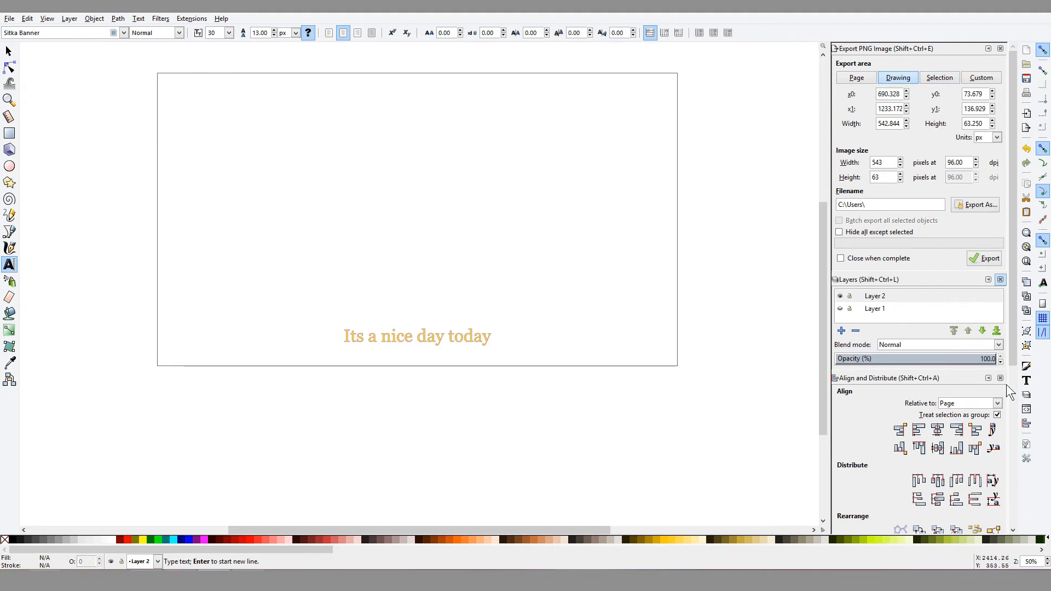
With the caption selected, set the PNG export area to the whole page, 1920 by 1080 px.
double_click(474, 336)
click(475, 336)
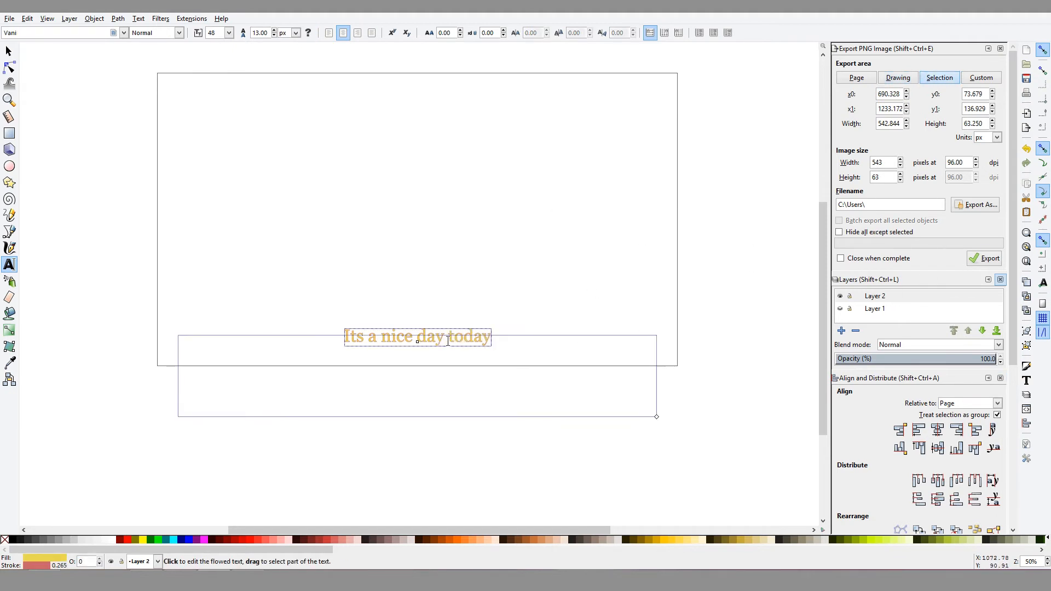
click(848, 79)
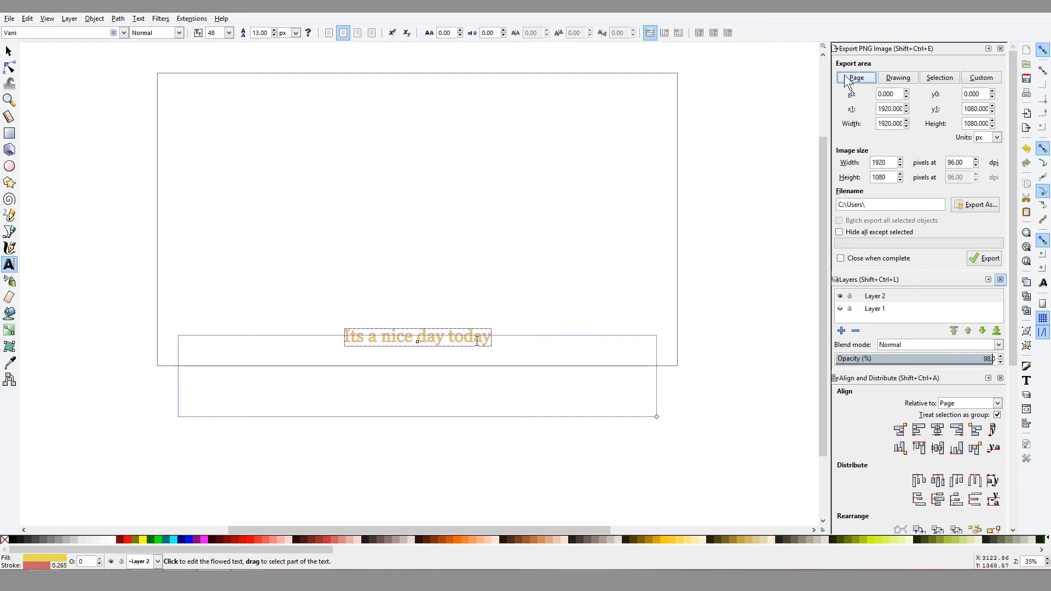
click(902, 80)
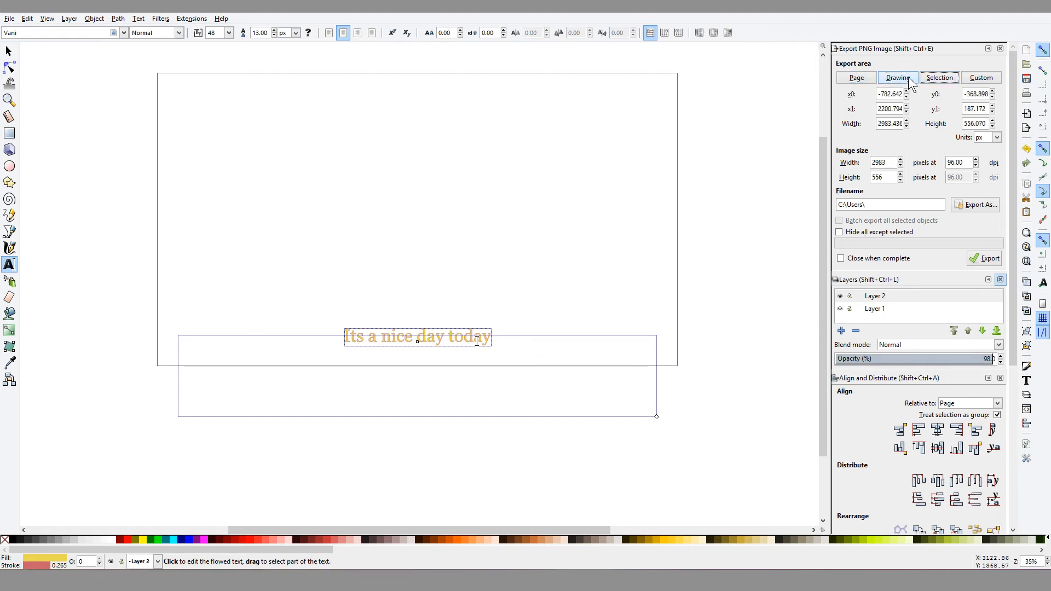
click(860, 77)
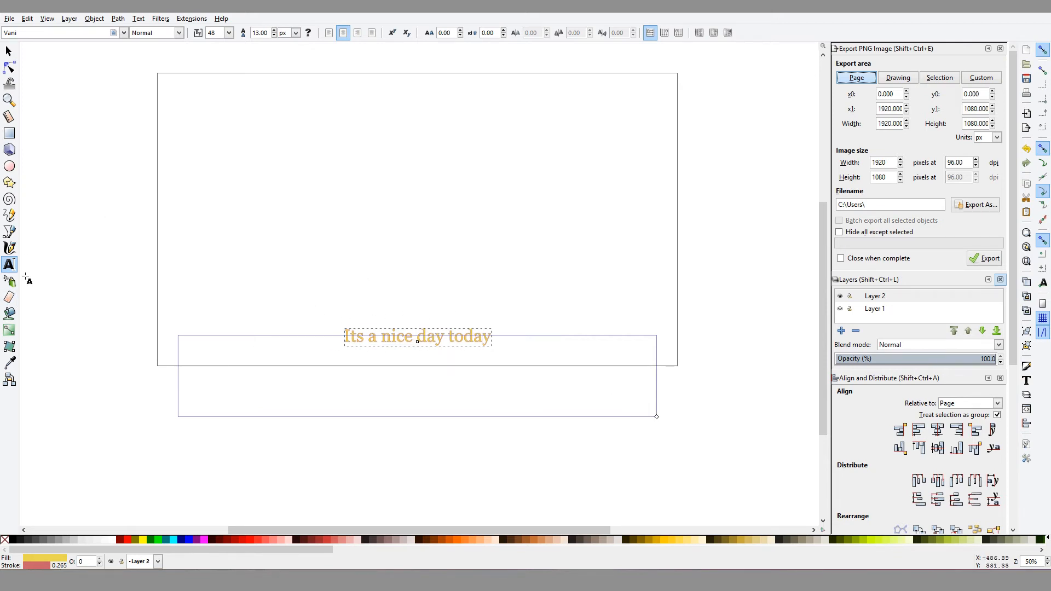
Widen the caption's text frame slightly and centre the caption horizontally on the page.
click(450, 345)
triple_click(440, 337)
click(440, 337)
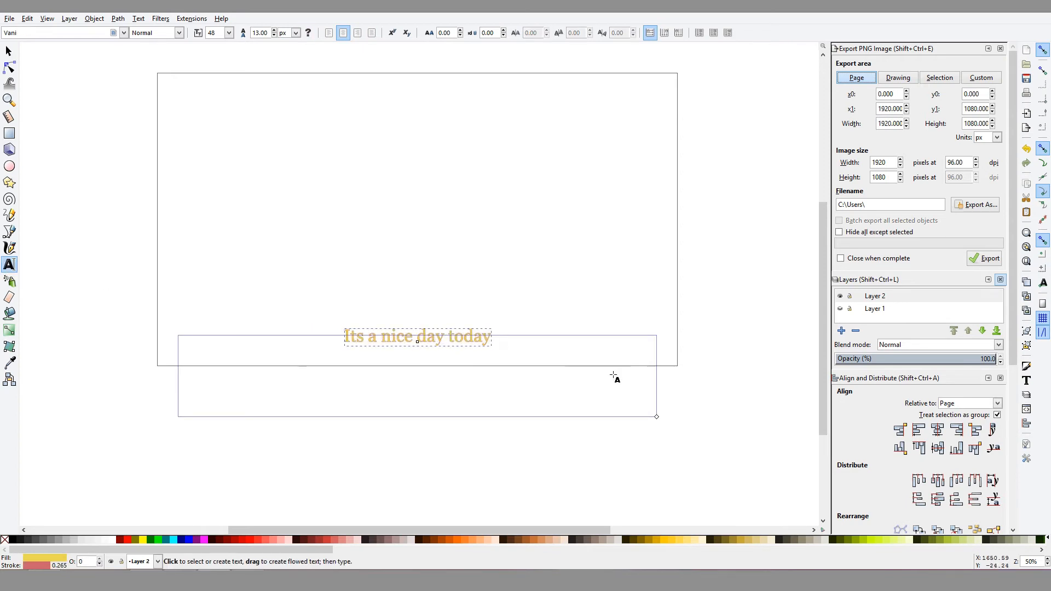
drag(657, 417, 672, 417)
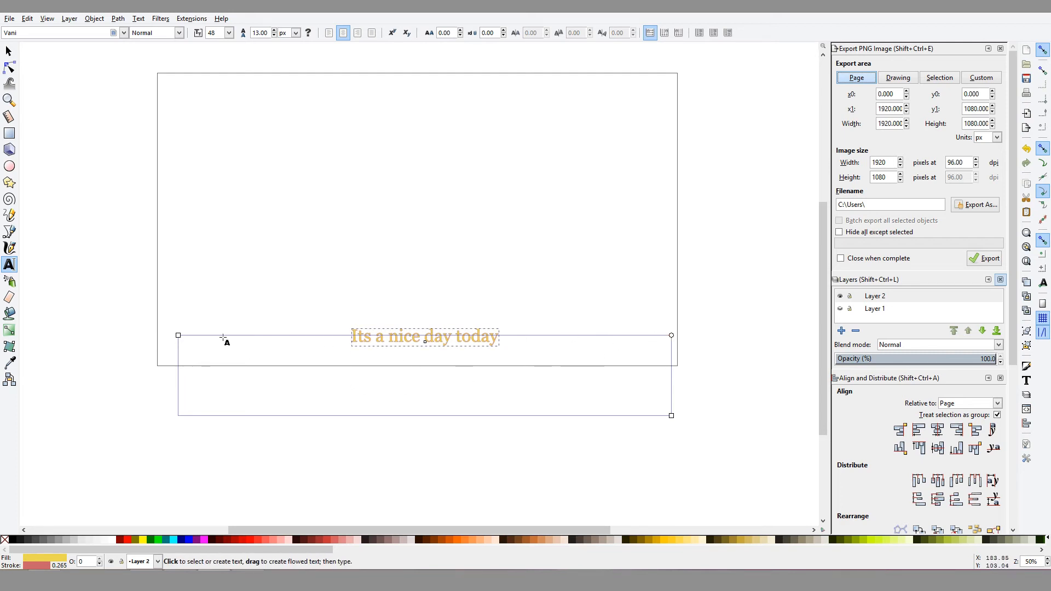
click(939, 431)
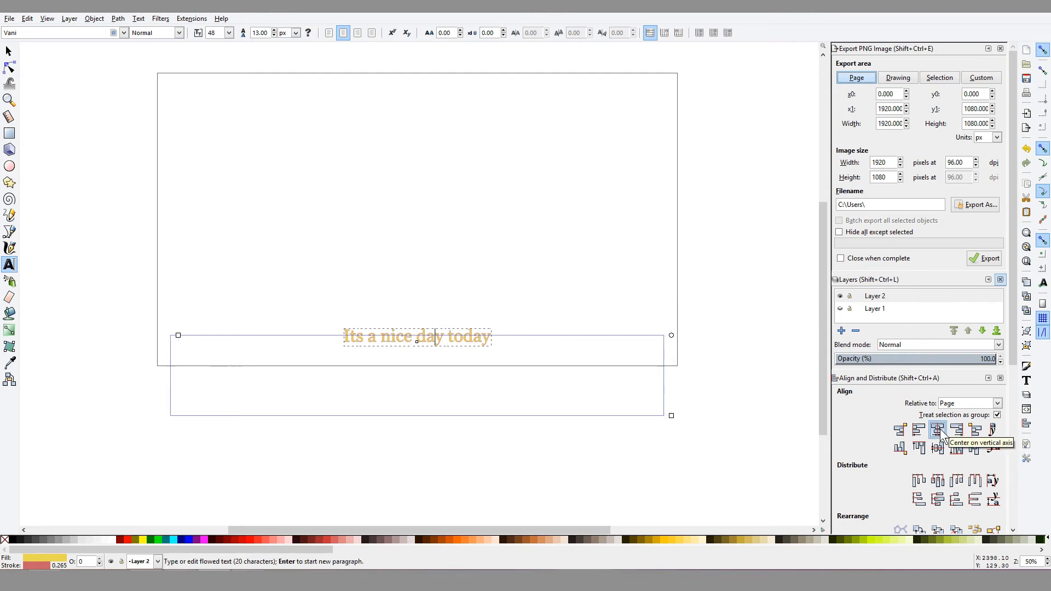
click(997, 403)
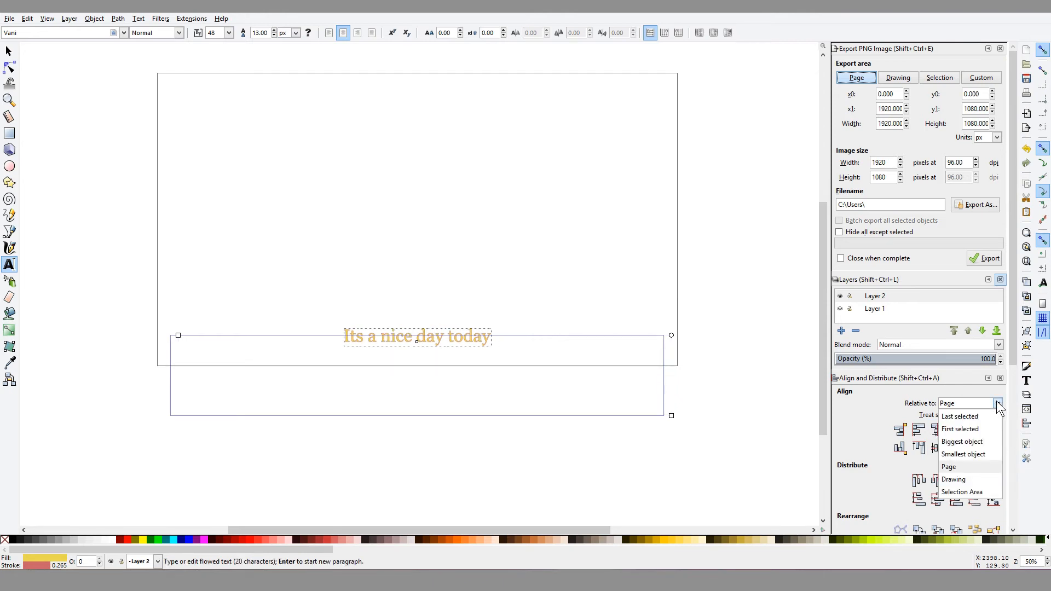
click(997, 404)
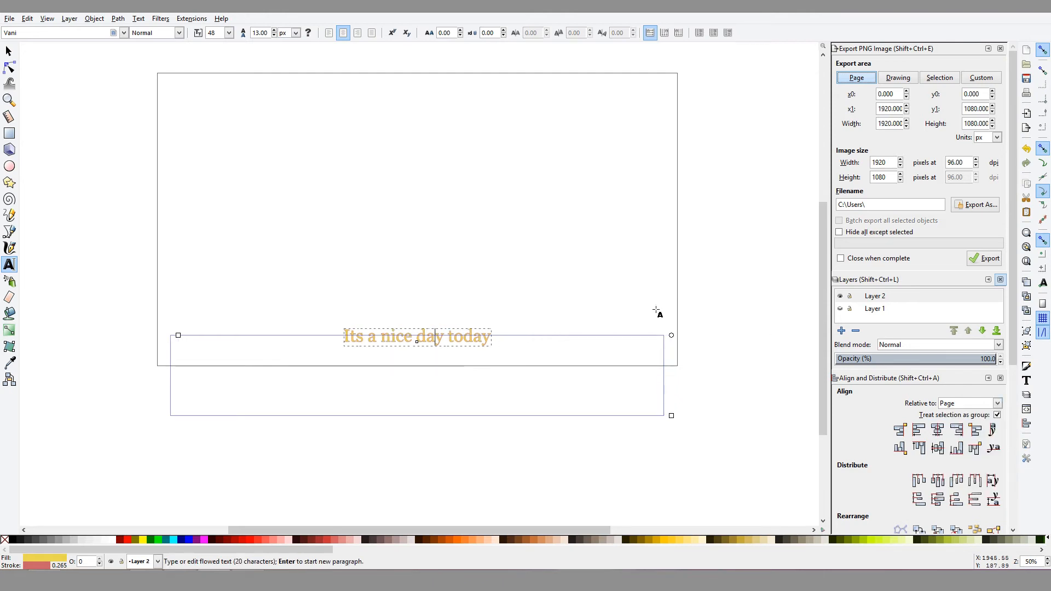
Extend the end of the caption onto a second line with the filler text "gddgfdgfgdf ddfdgf g g gdfgfd gfdgdfgdfgg gdfg dgf ggfdggfdgfdgfd".
click(492, 338)
text(gddgfdgfgdf ddfdgf g)
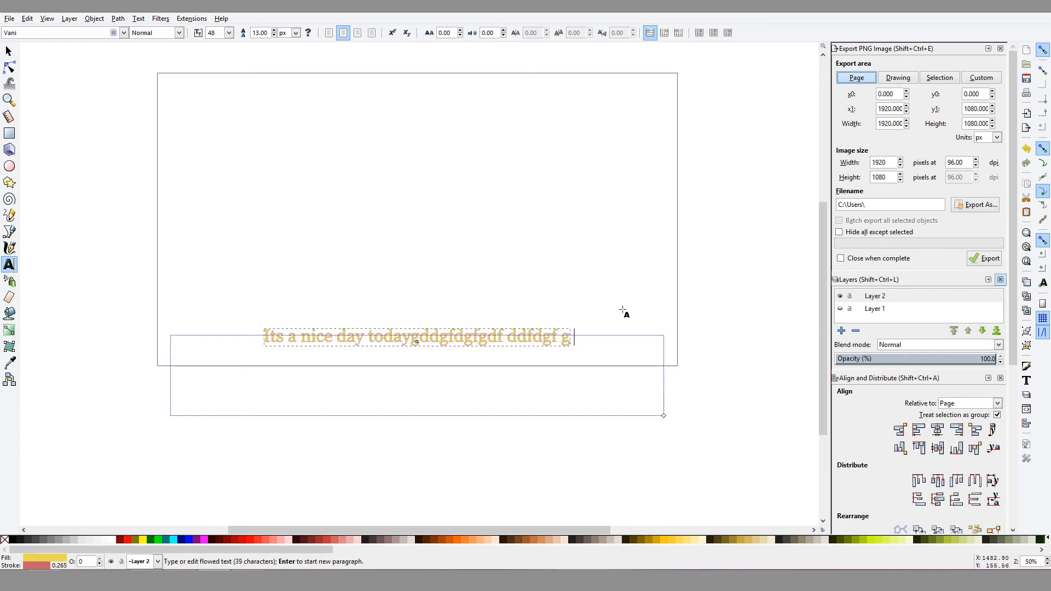
text( g gdfgfd gfdgdfgdfgg gdfg dgf)
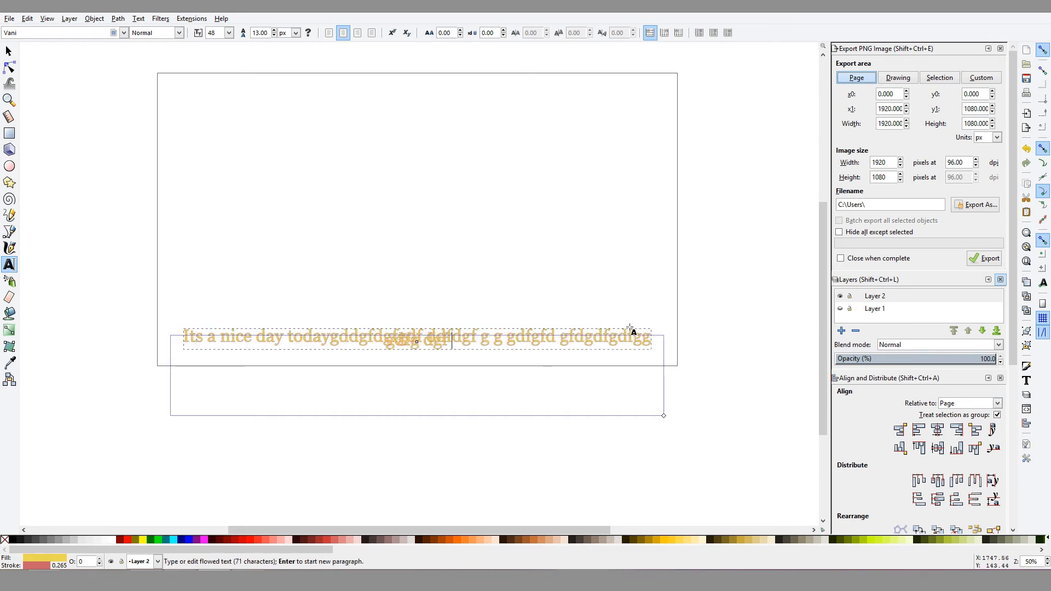
text( ggfdggfdgfdgfd)
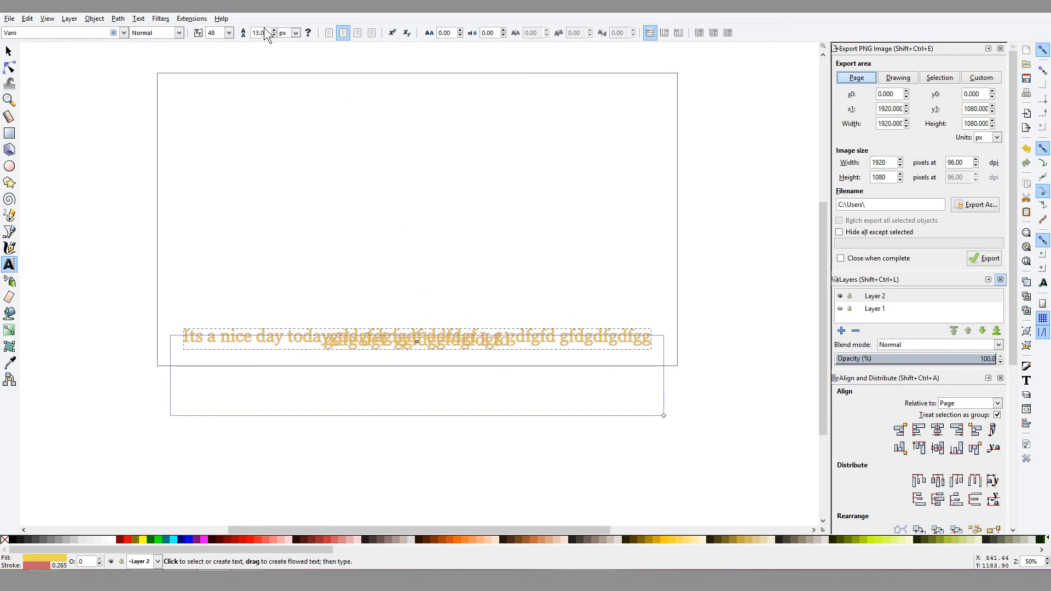
Increase the caption's line spacing to 67 px to separate its two overlapping lines.
scroll(275, 31, up, 10)
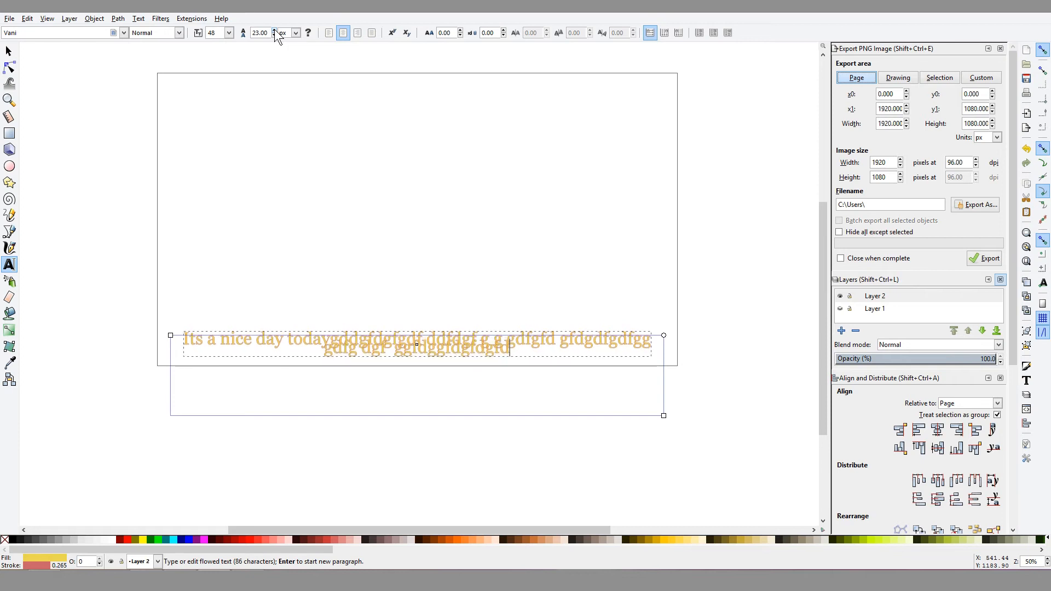
scroll(276, 32, up, 20)
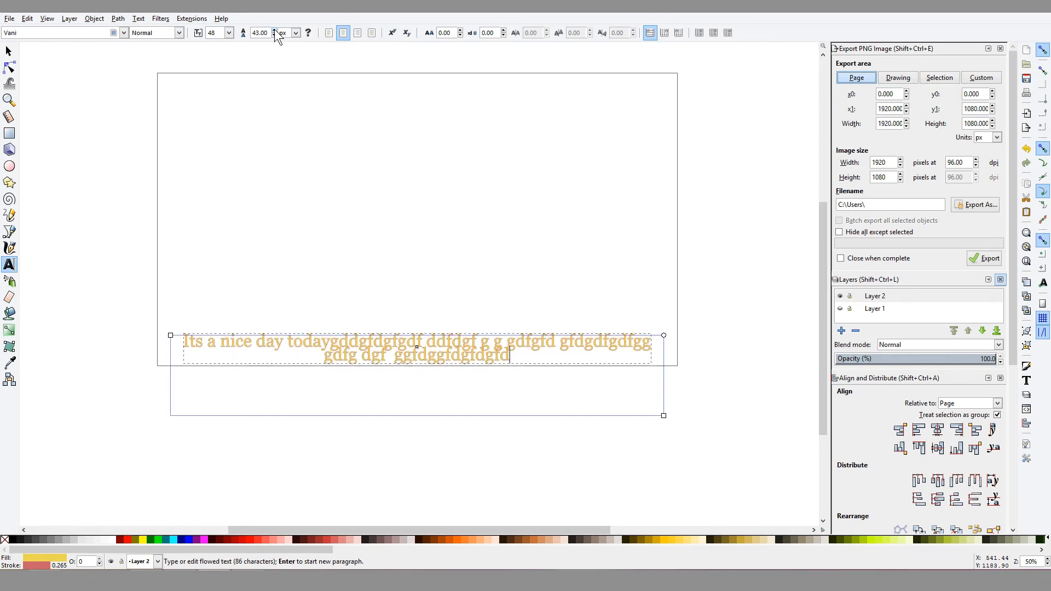
scroll(275, 31, up, 20)
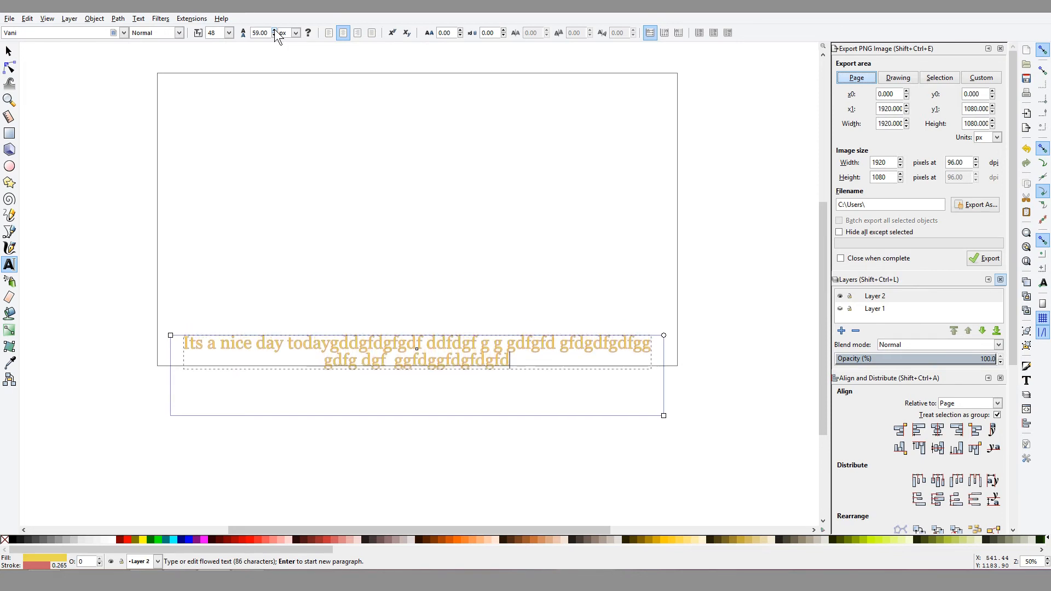
key(Escape)
Move the two-line caption up inside the page to a Y position of about 73 px and centre it horizontally.
key(s)
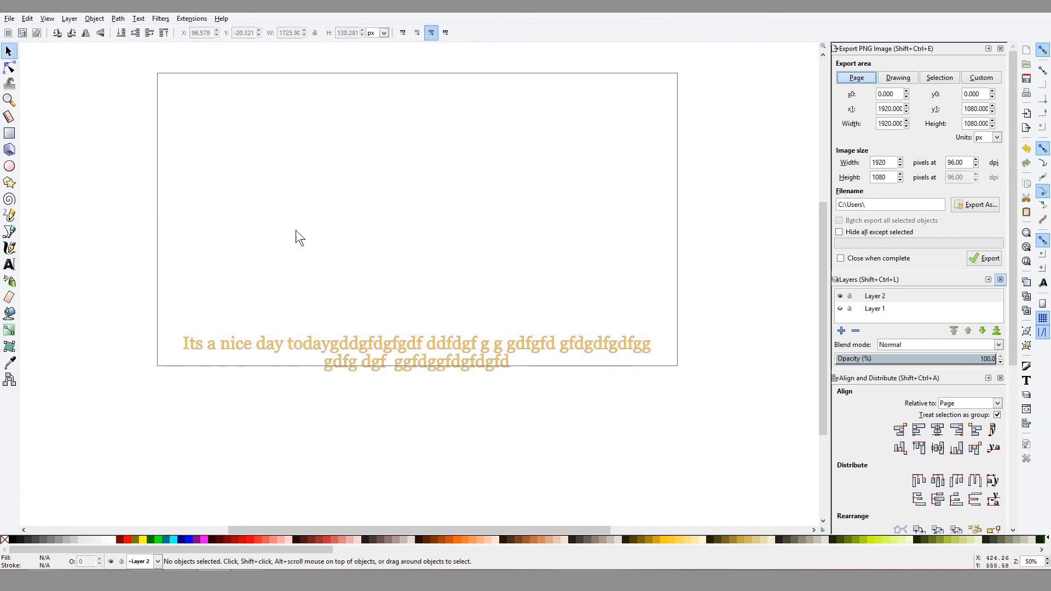
click(369, 336)
drag(377, 333, 380, 315)
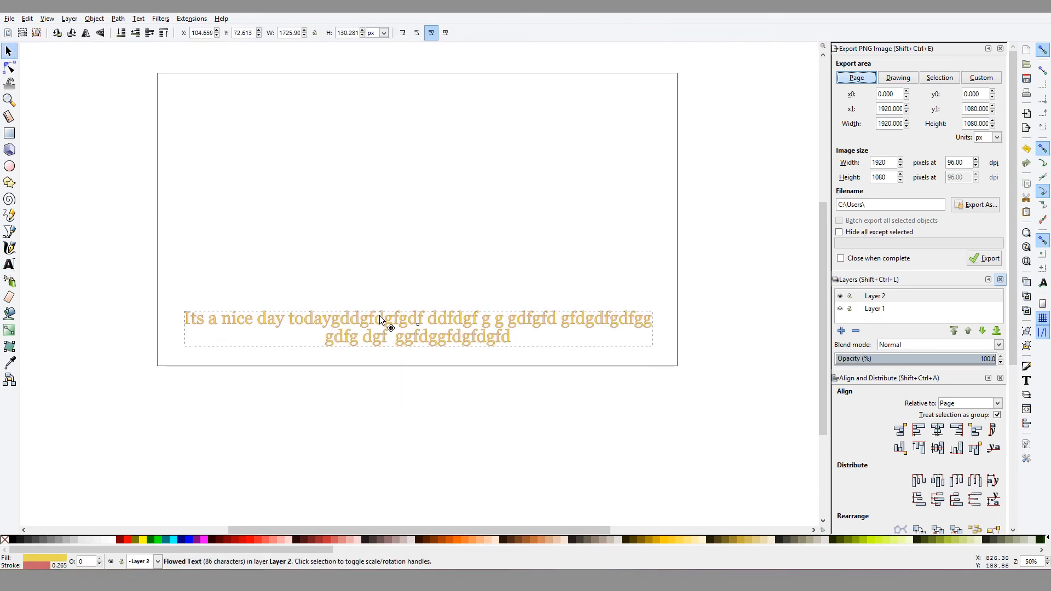
click(938, 430)
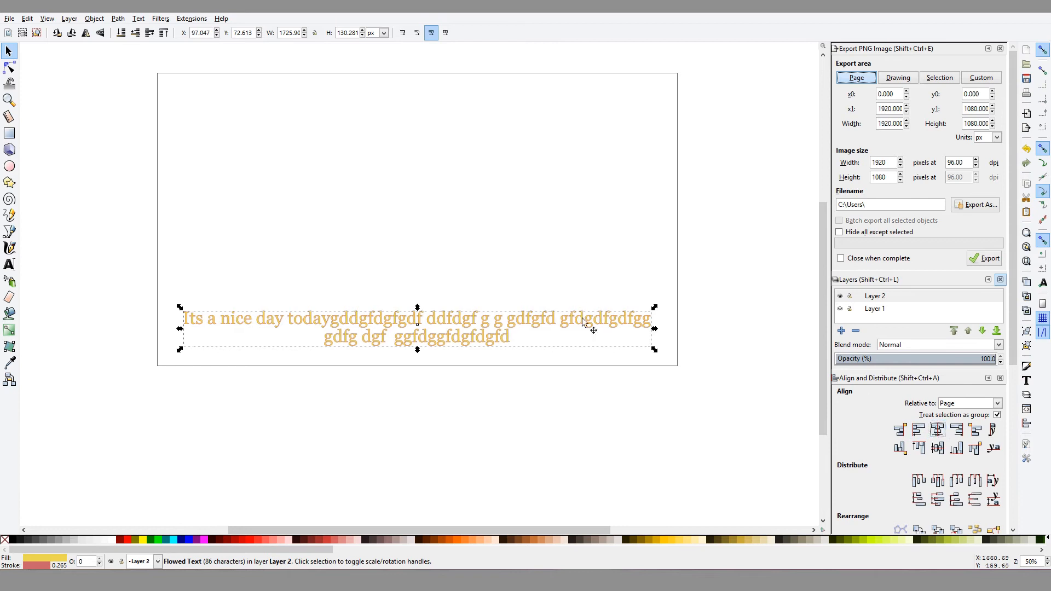
click(419, 328)
triple_click(409, 324)
click(408, 324)
click(362, 336)
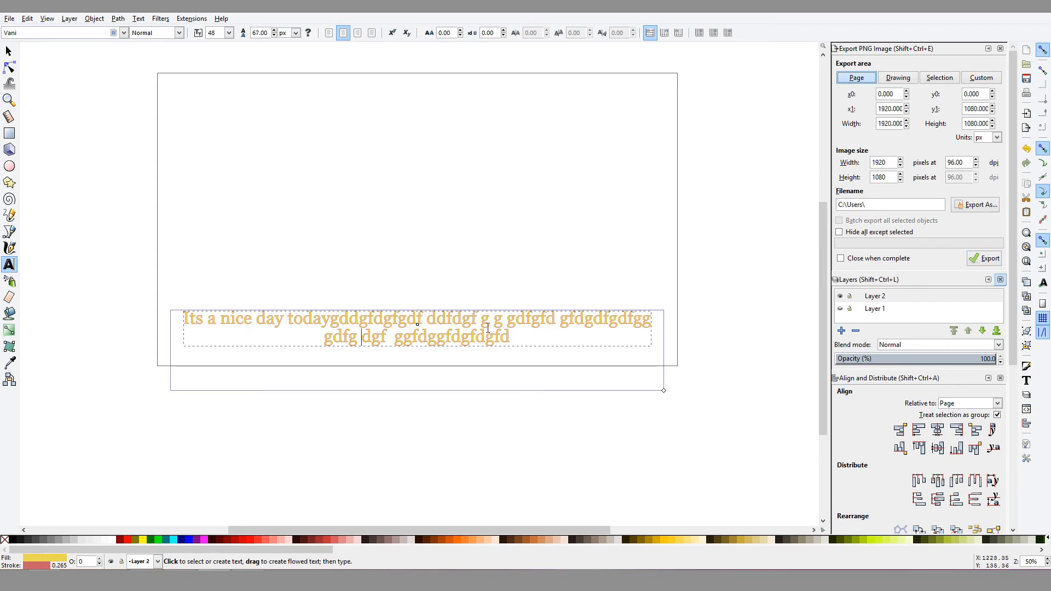
scroll(265, 248, up, 1)
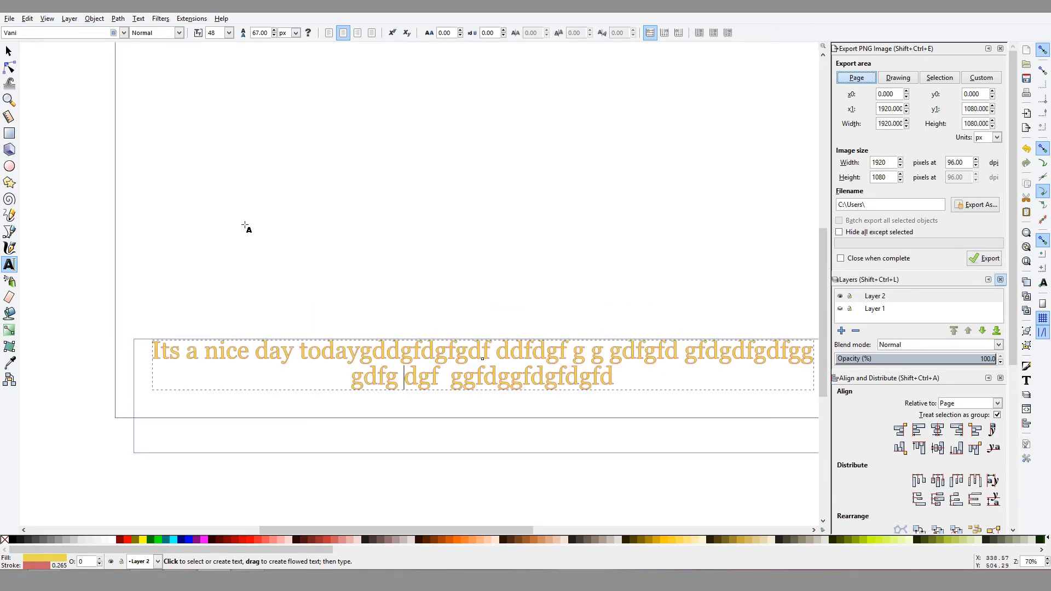
scroll(318, 226, down, 1)
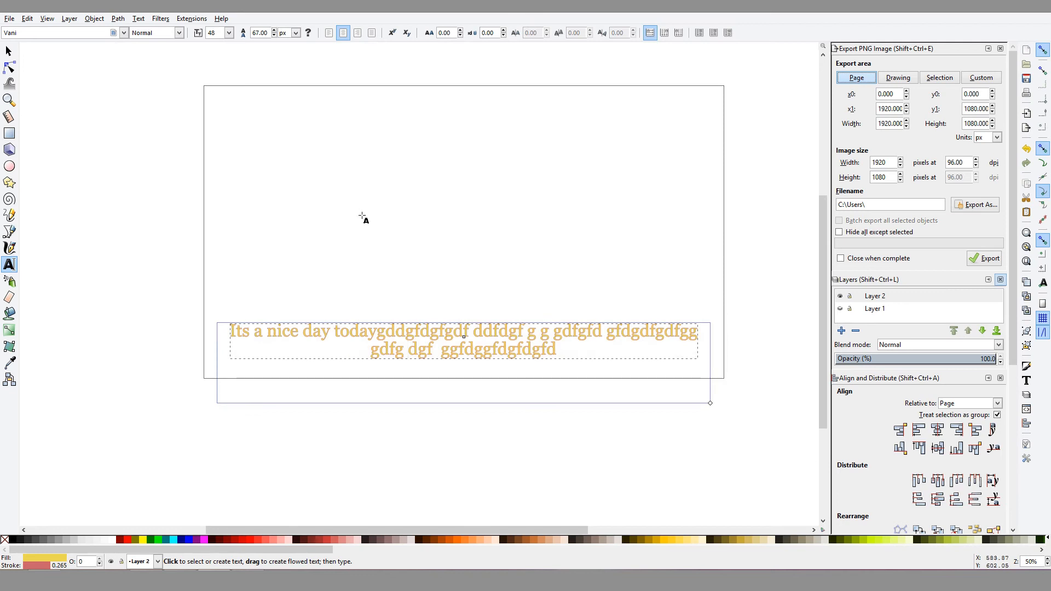
Copy the caption text object, paste a duplicate, and place it outside the page on the left side.
double_click(10, 54)
click(600, 267)
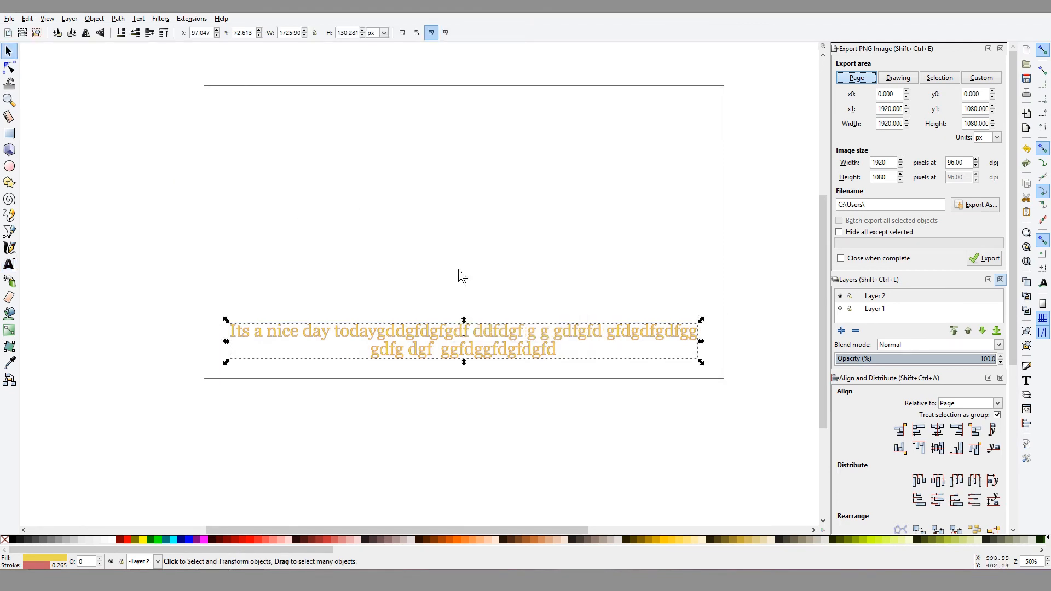
drag(466, 356, 602, 338)
click(602, 339)
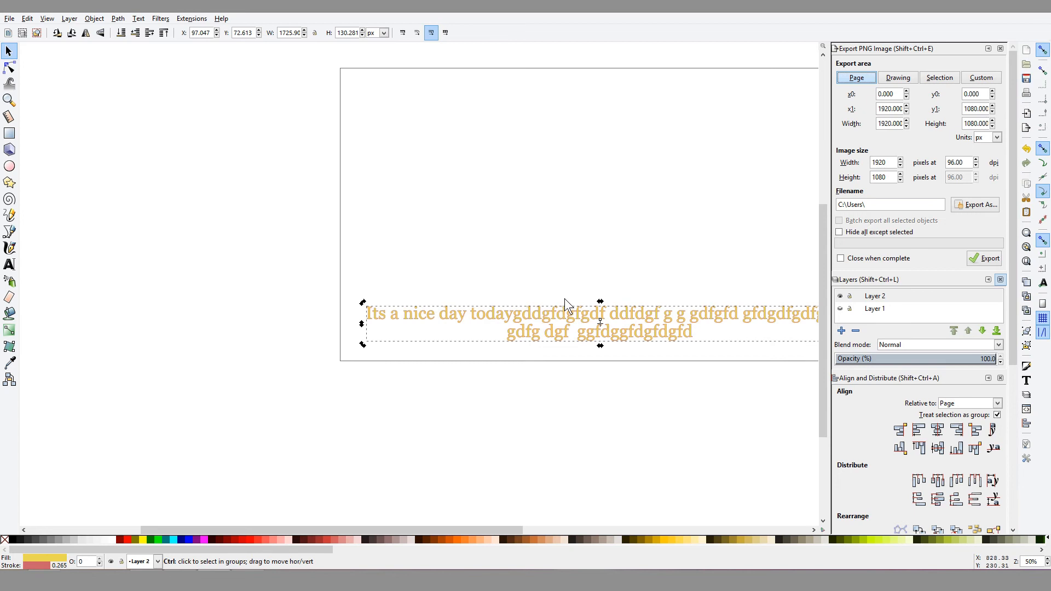
click(147, 245)
right_click(131, 243)
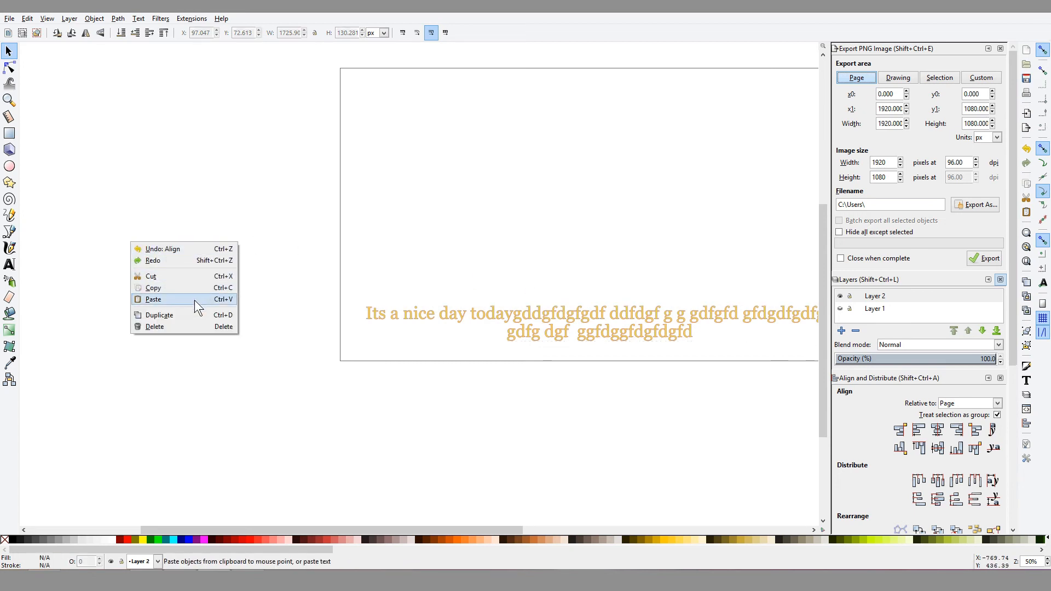
click(195, 300)
drag(299, 301, 124, 326)
Change the font of the original caption on the page to Sitka Small.
triple_click(605, 316)
key(Escape)
double_click(594, 316)
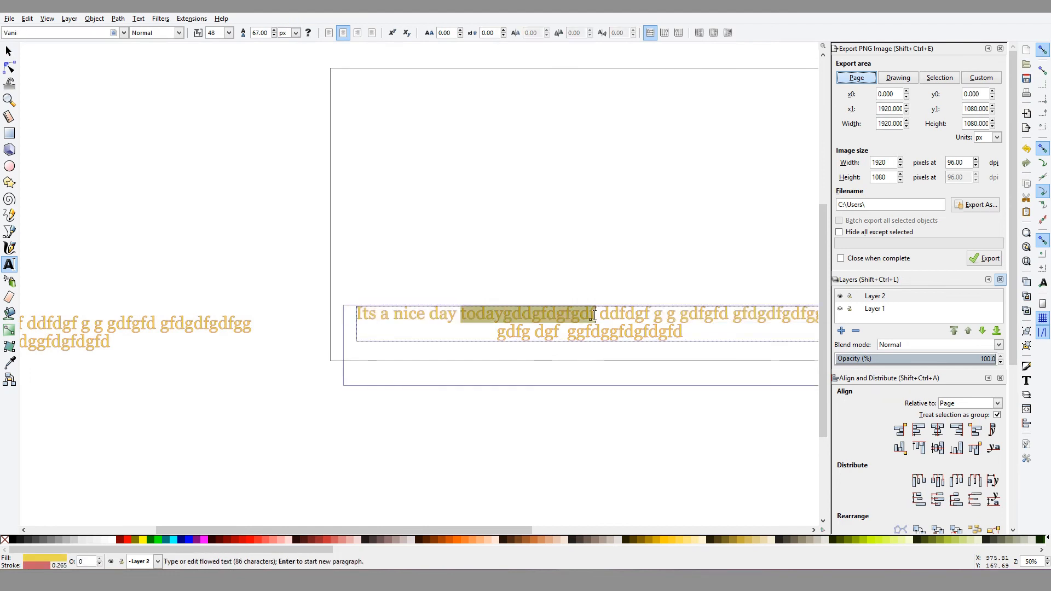
click(593, 316)
click(125, 32)
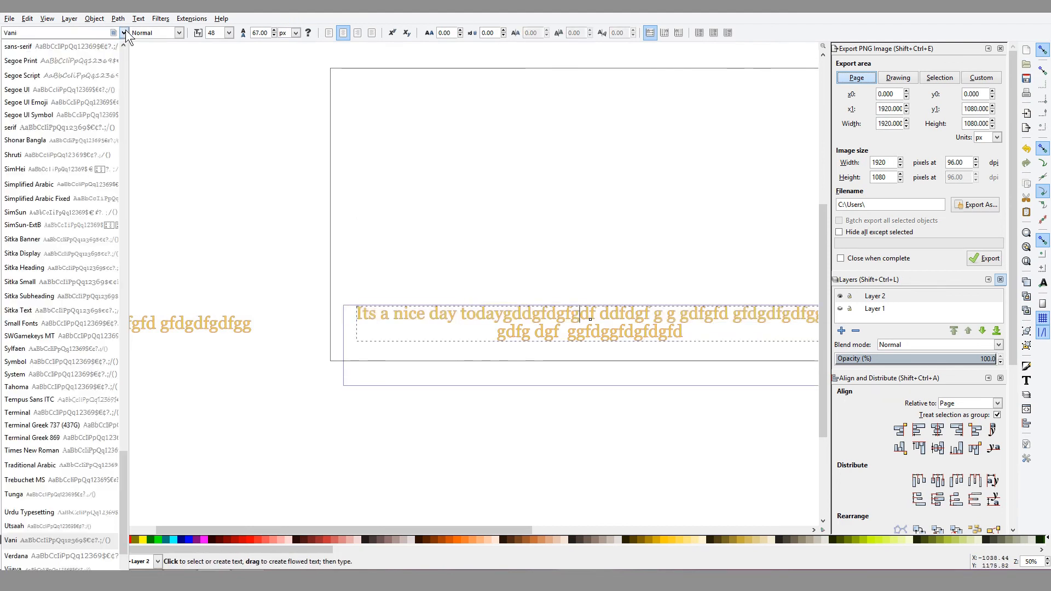
click(53, 288)
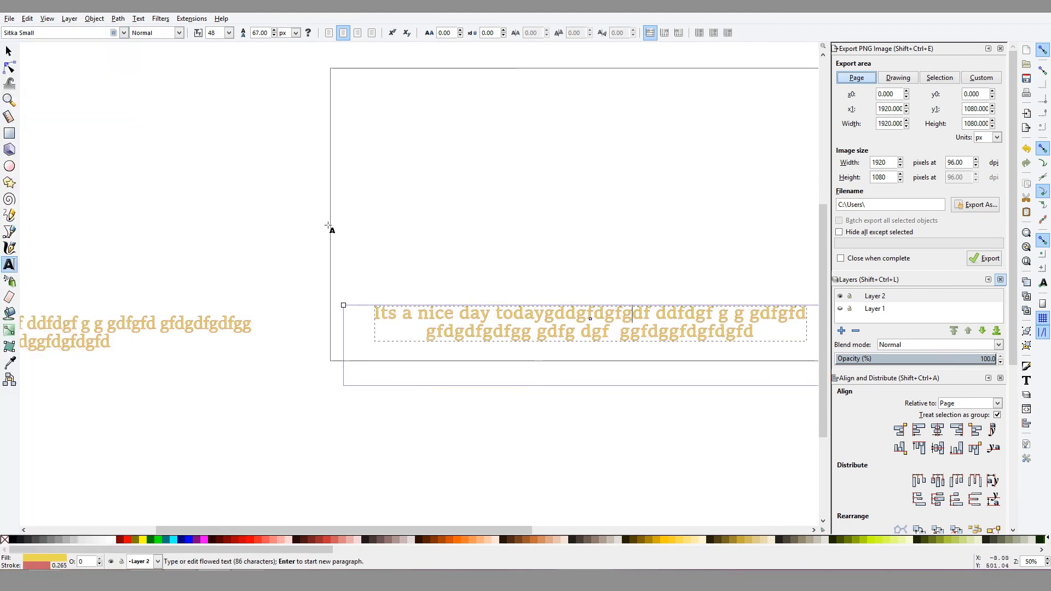
Change the on-page caption's fill to a flat blue-violet colour.
scroll(911, 311, down, 1)
scroll(911, 311, down, 2)
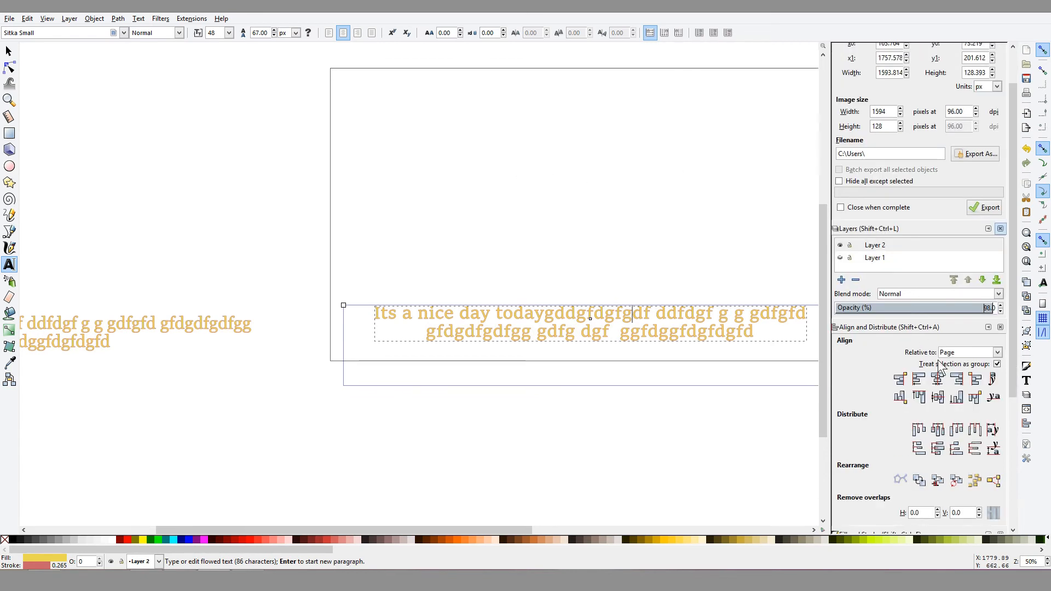
scroll(922, 393, down, 5)
click(850, 352)
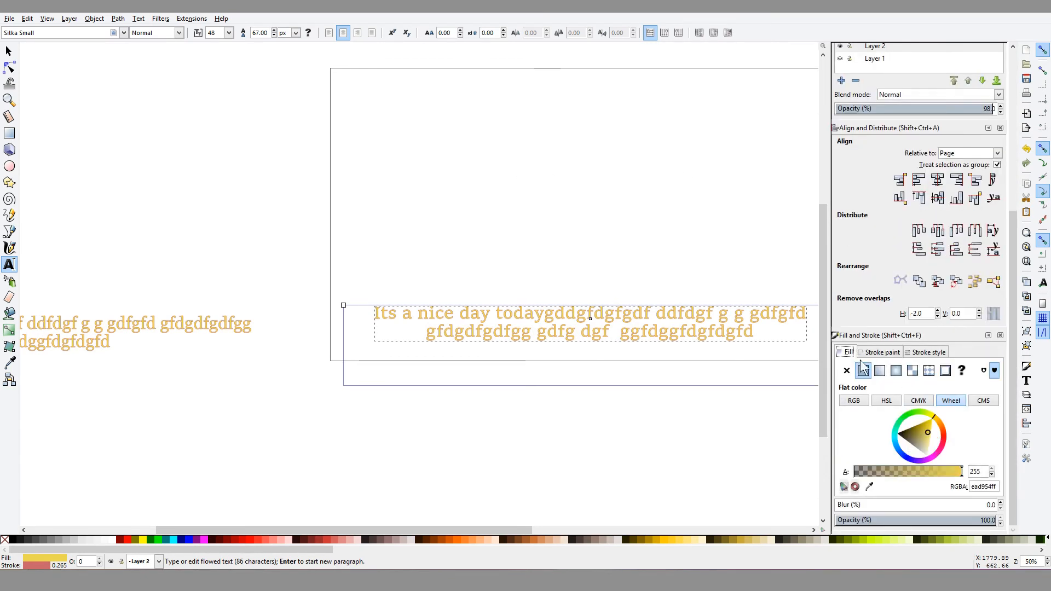
click(908, 458)
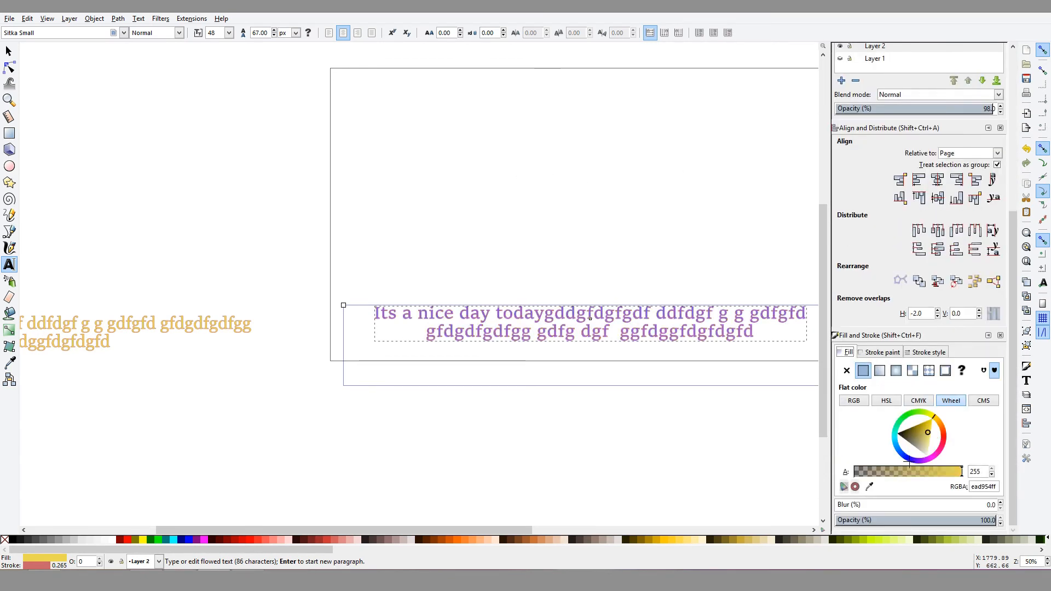
Change the on-page caption's stroke to a flat dark grey-teal, RGBA 486263ff.
click(890, 353)
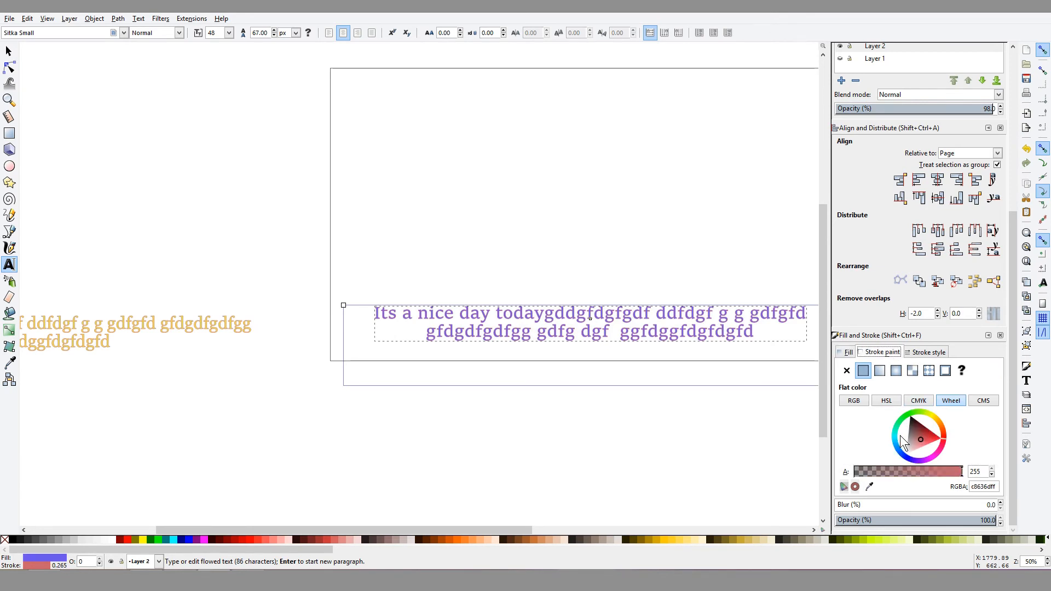
click(899, 438)
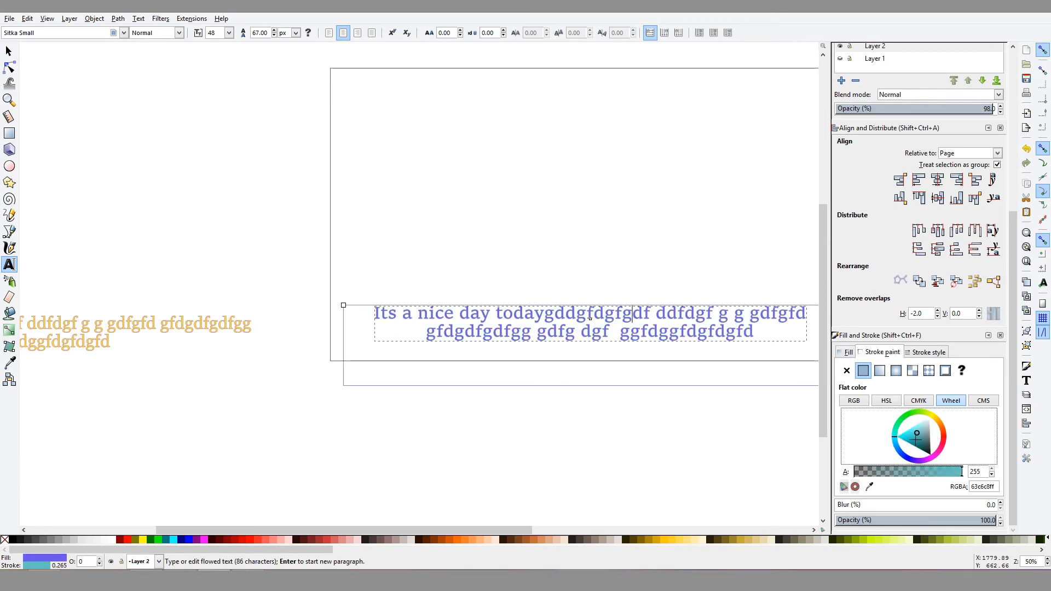
drag(930, 447, 927, 442)
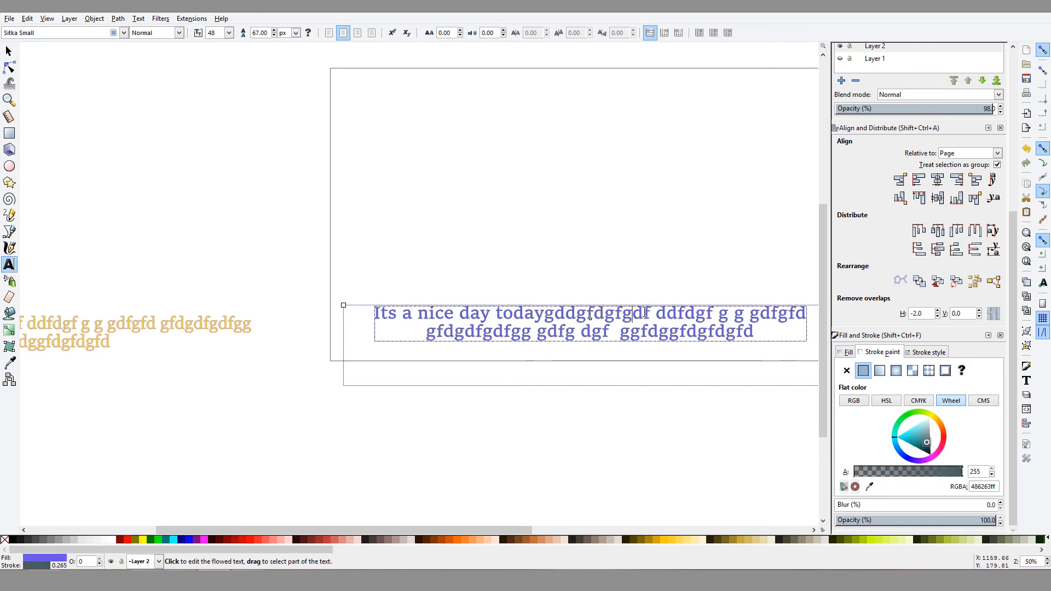
drag(686, 301, 661, 298)
Replace the second line of the blue-violet caption on the page with "7".
drag(441, 276, 479, 275)
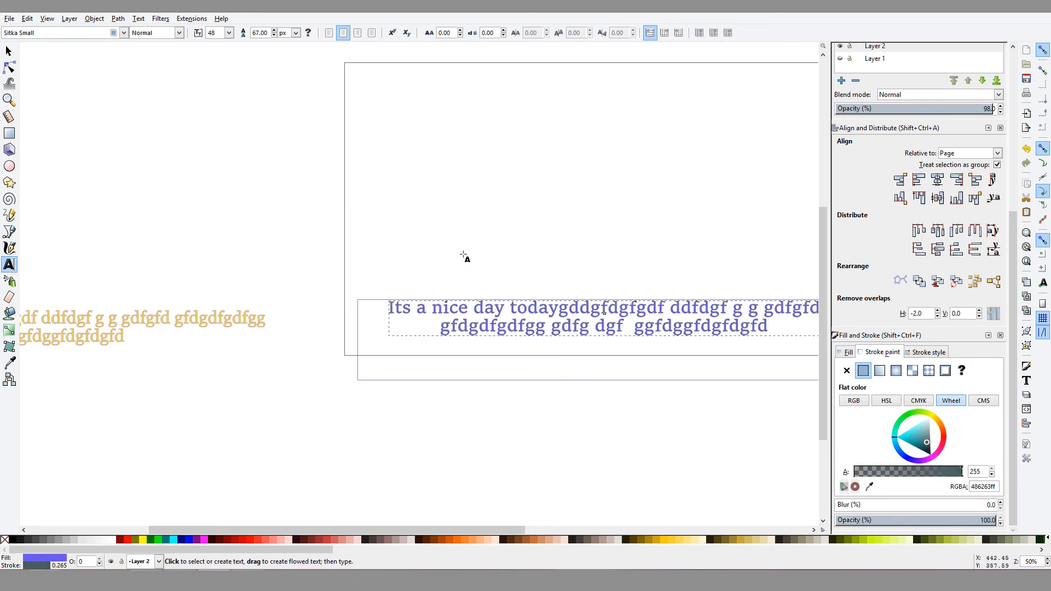
key(minus)
key(minus)
click(264, 301)
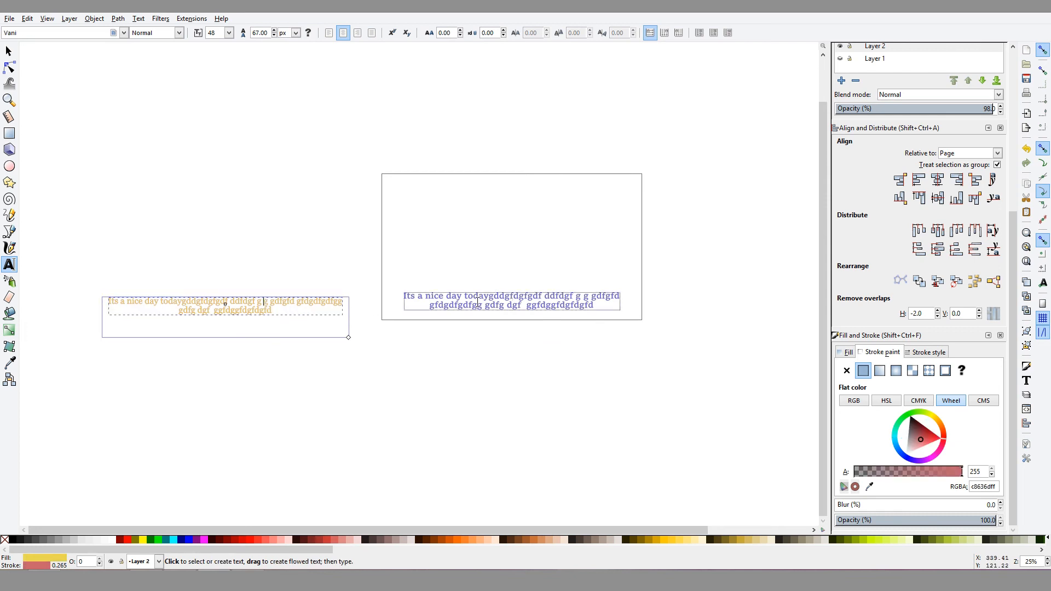
click(471, 298)
triple_click(479, 303)
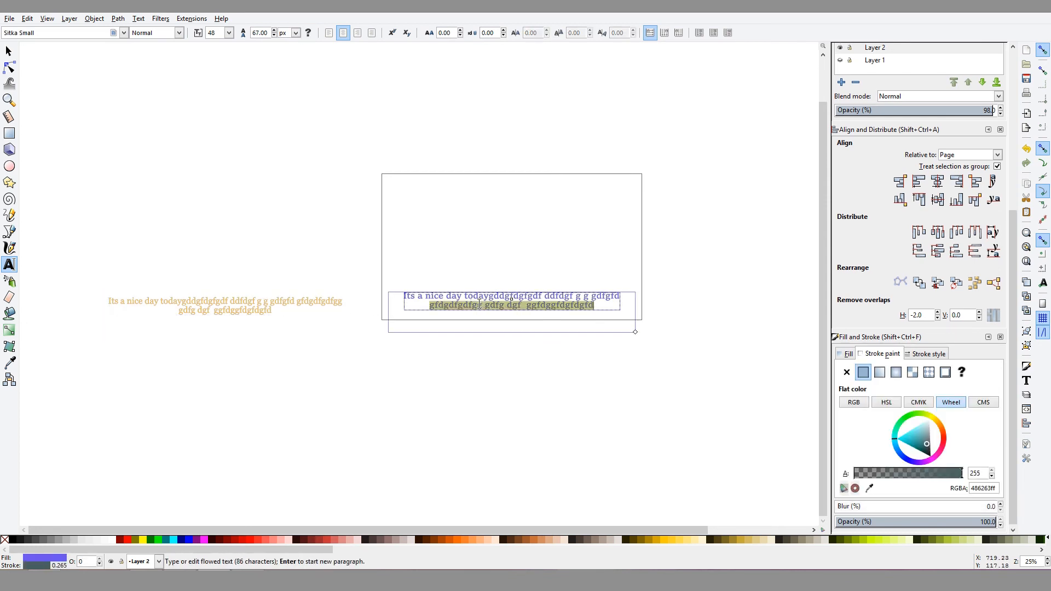
text(7)
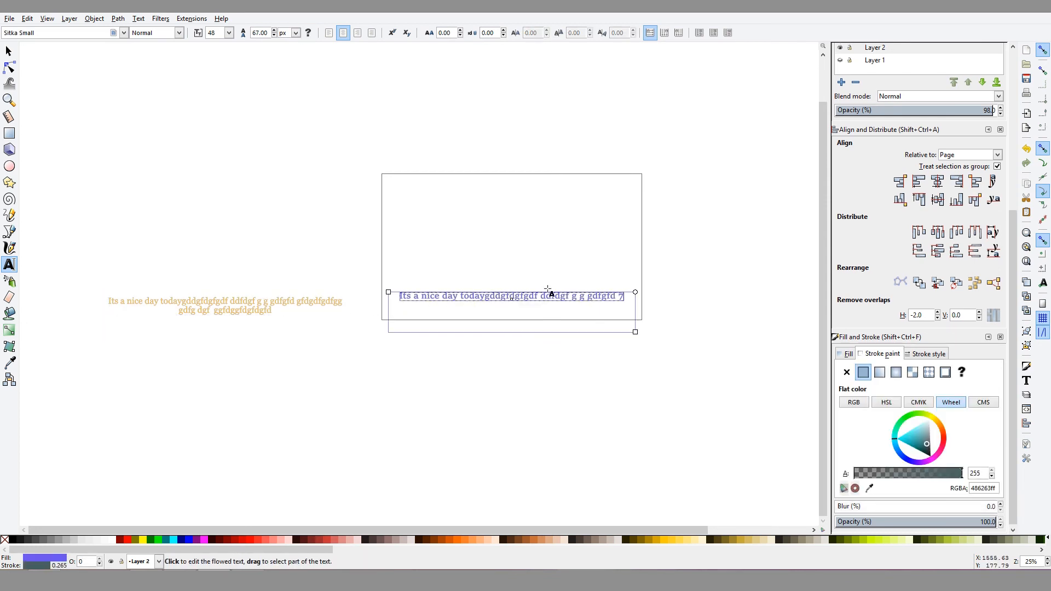
Replace the second line of the orange caption outside the page with "7", then deselect it.
triple_click(259, 303)
double_click(251, 310)
text(77)
click(219, 307)
triple_click(219, 309)
text(7)
click(488, 366)
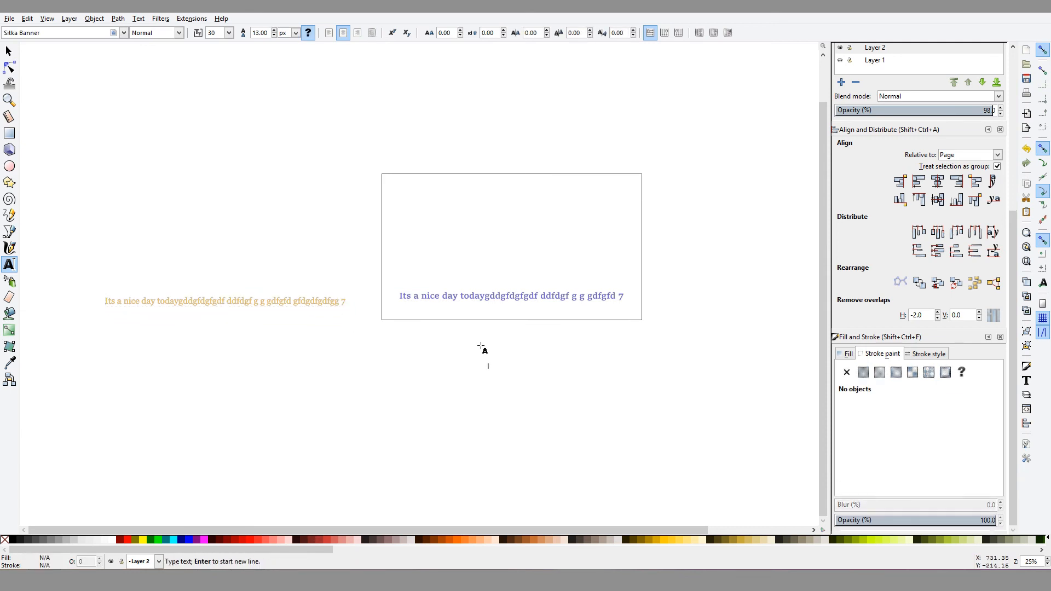
Give the orange caption the blue-violet caption's Y position, 140.219 px, and centre it horizontally on the page.
click(481, 300)
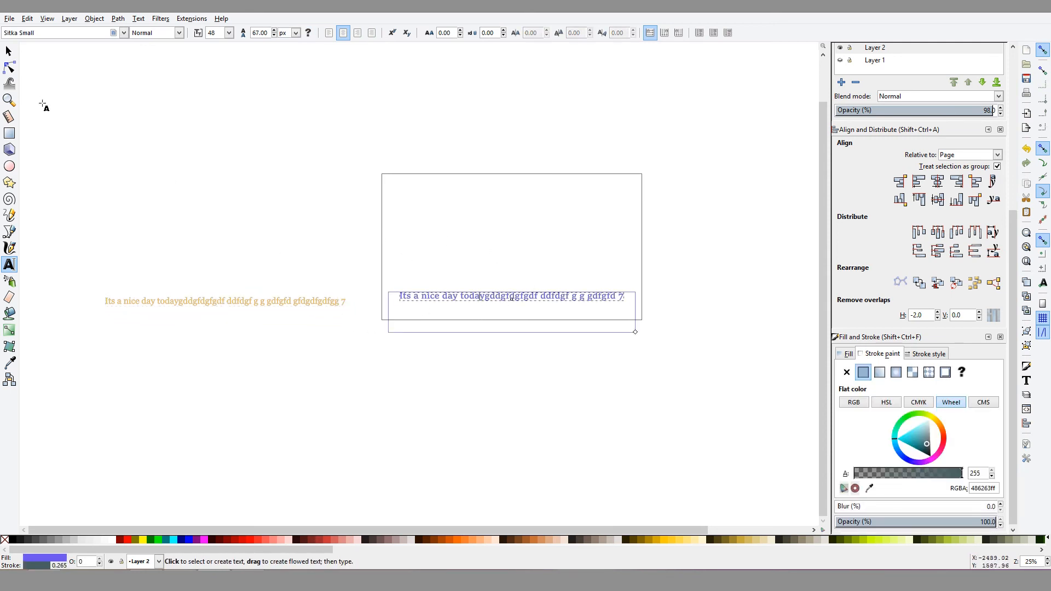
double_click(9, 51)
click(596, 268)
click(597, 261)
click(519, 299)
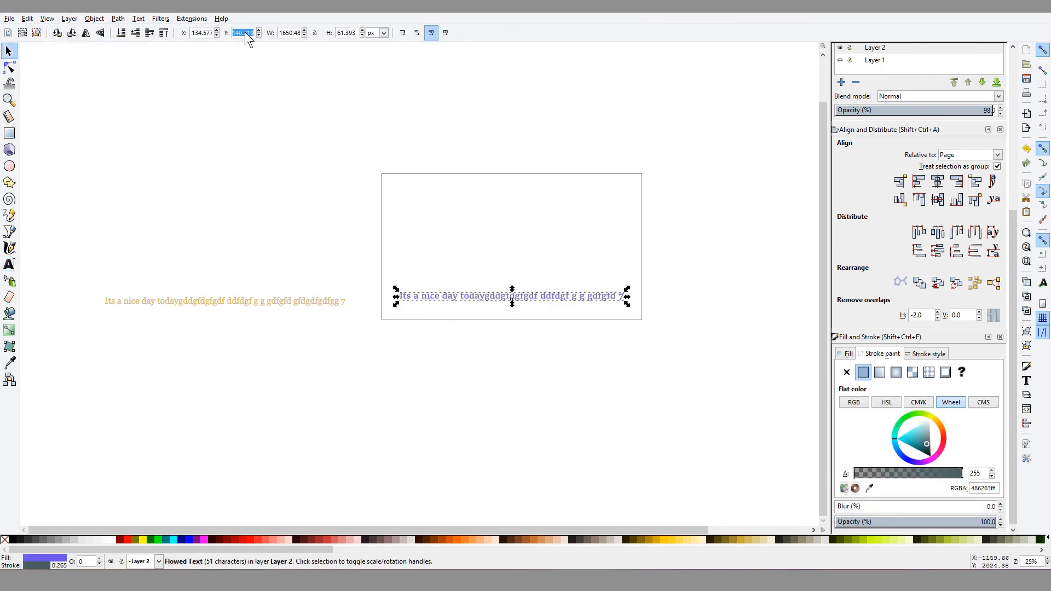
click(275, 310)
click(279, 305)
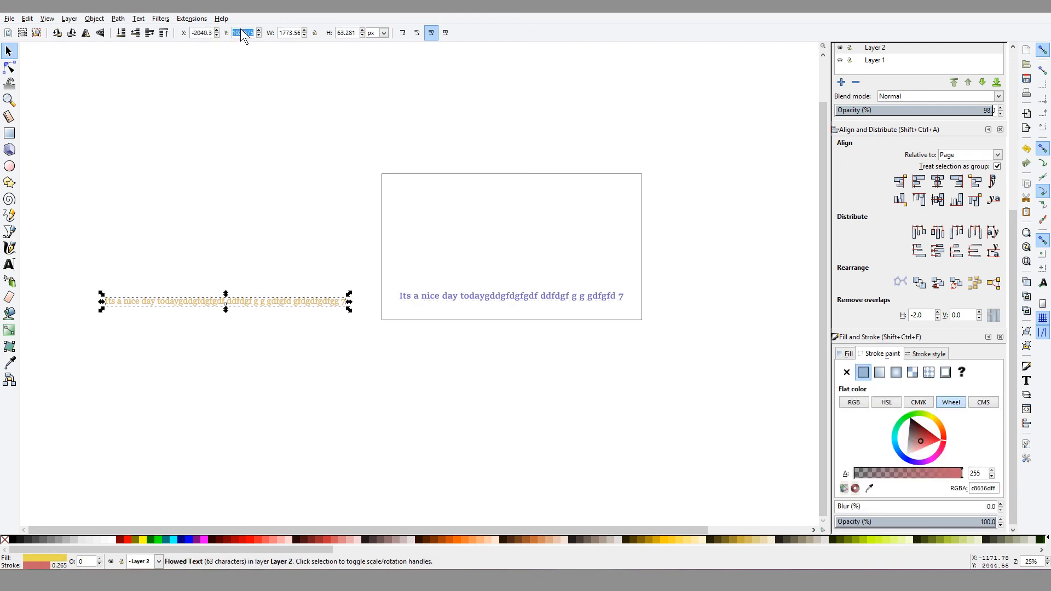
key(Return)
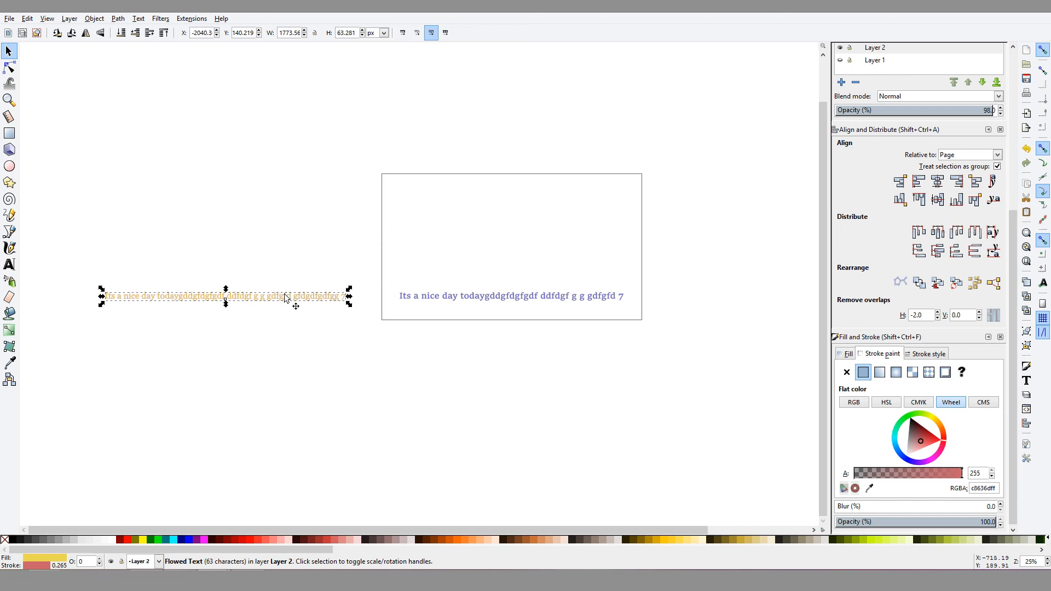
click(938, 181)
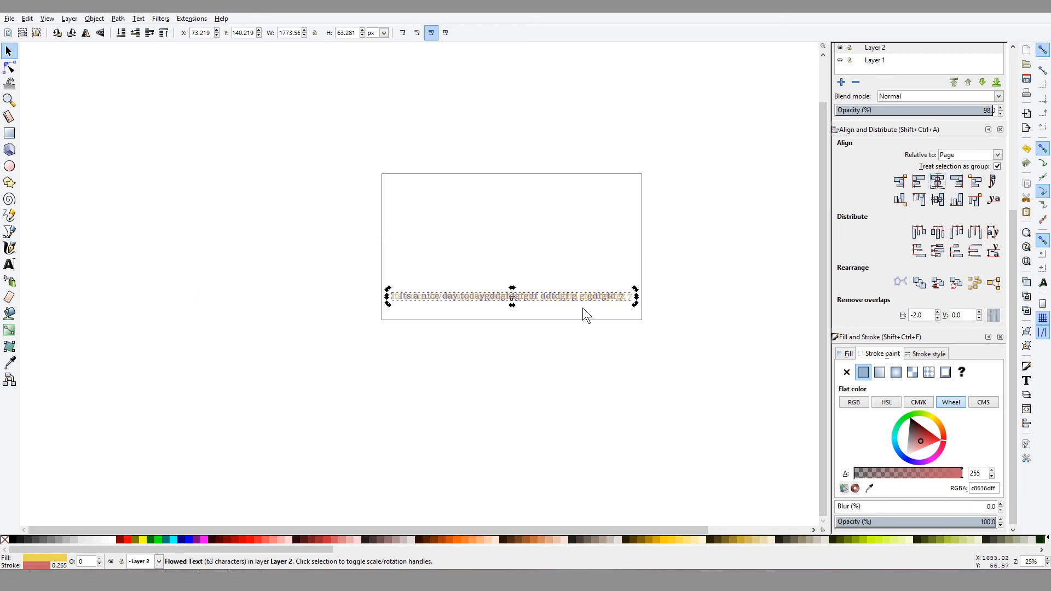
Move the blue-violet caption below the page and put the orange caption in its place at about Y 112 px, centred horizontally.
drag(526, 302, 310, 327)
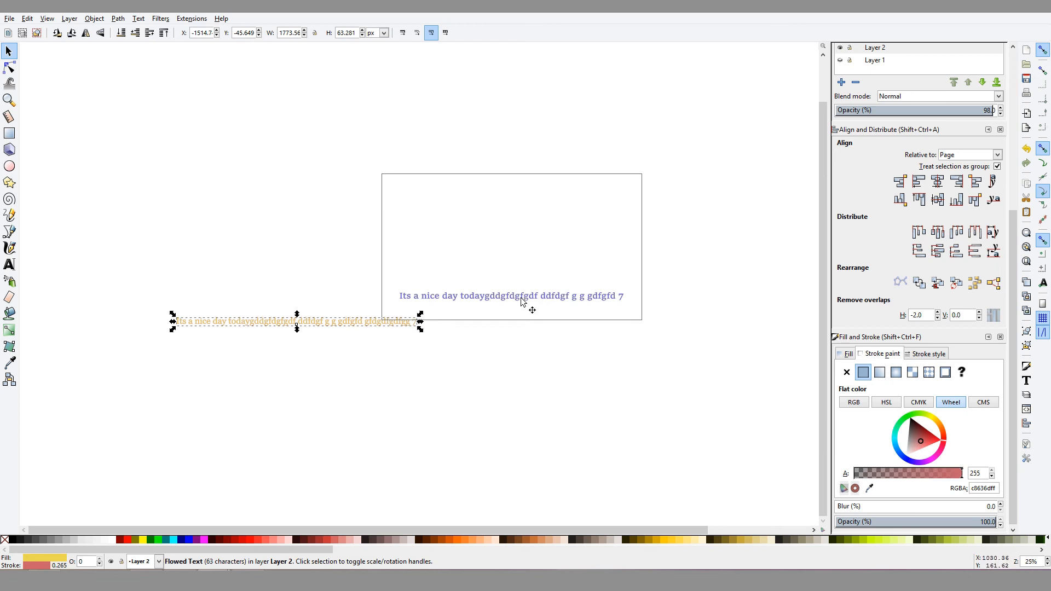
drag(522, 299, 406, 376)
drag(356, 329, 542, 303)
click(553, 303)
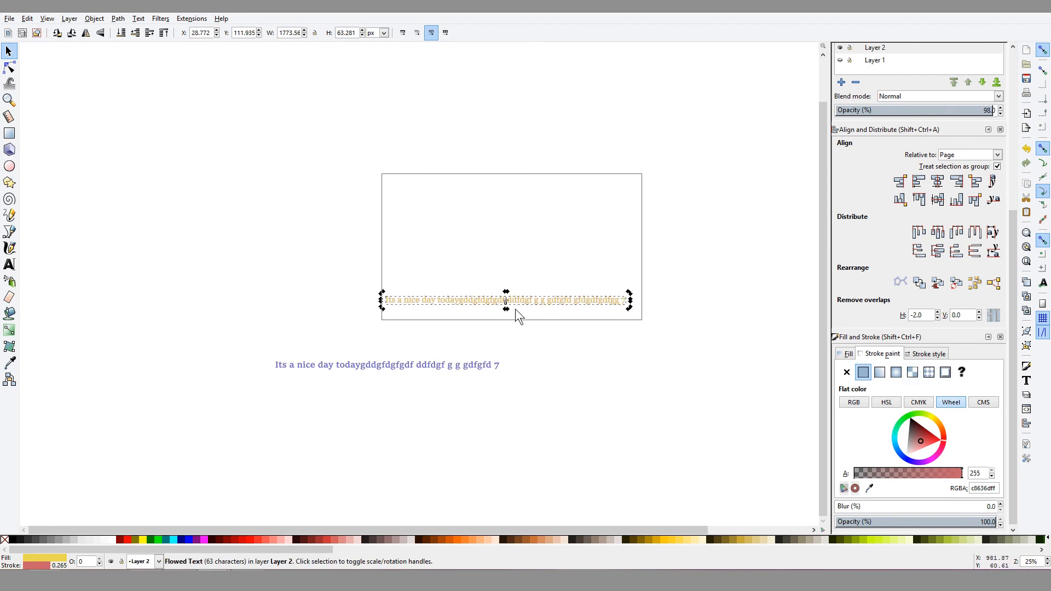
click(938, 182)
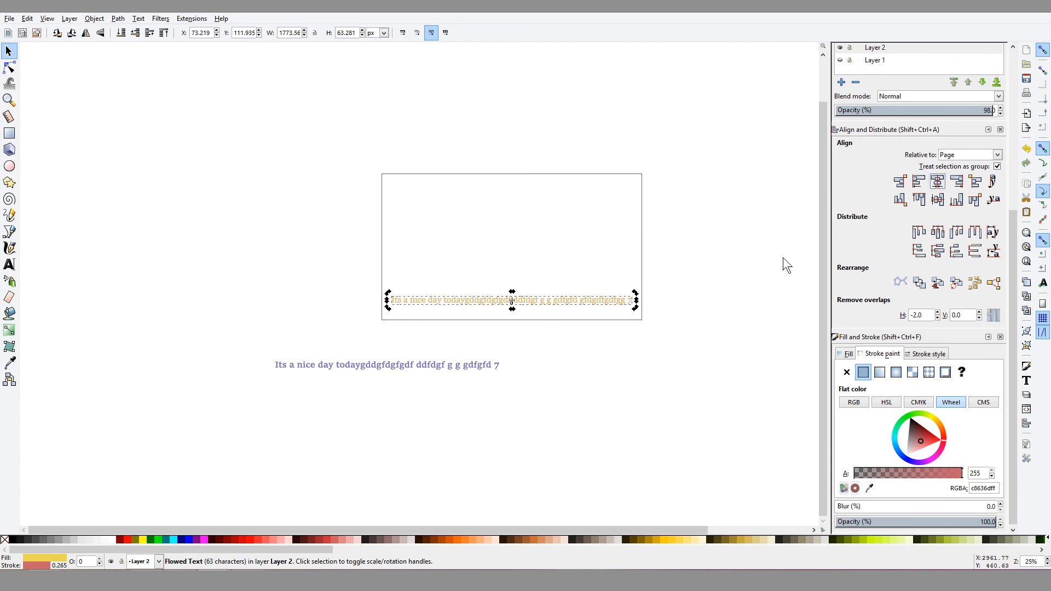
click(528, 350)
click(541, 299)
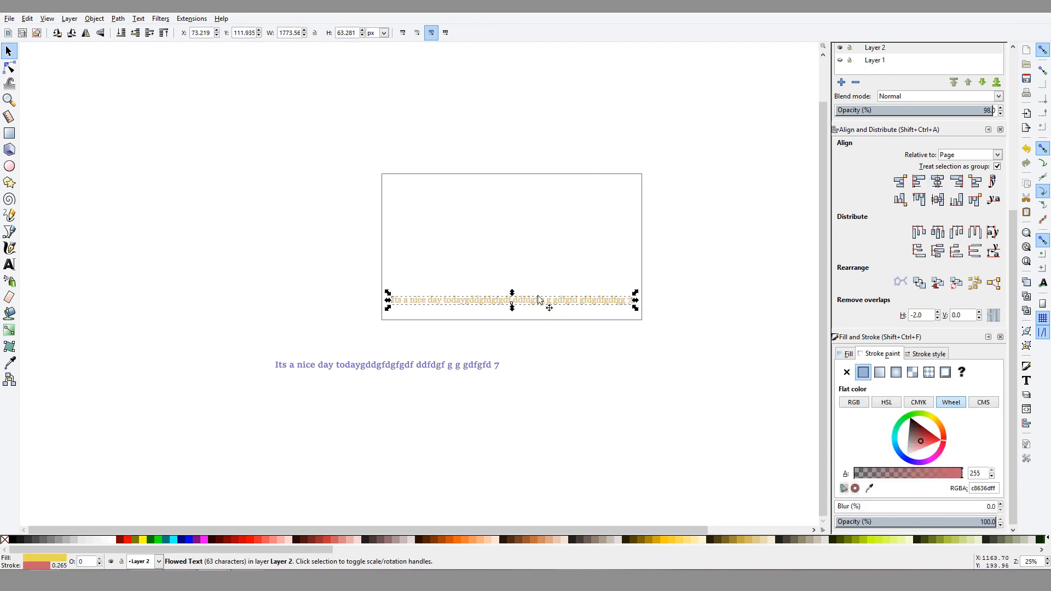
click(640, 333)
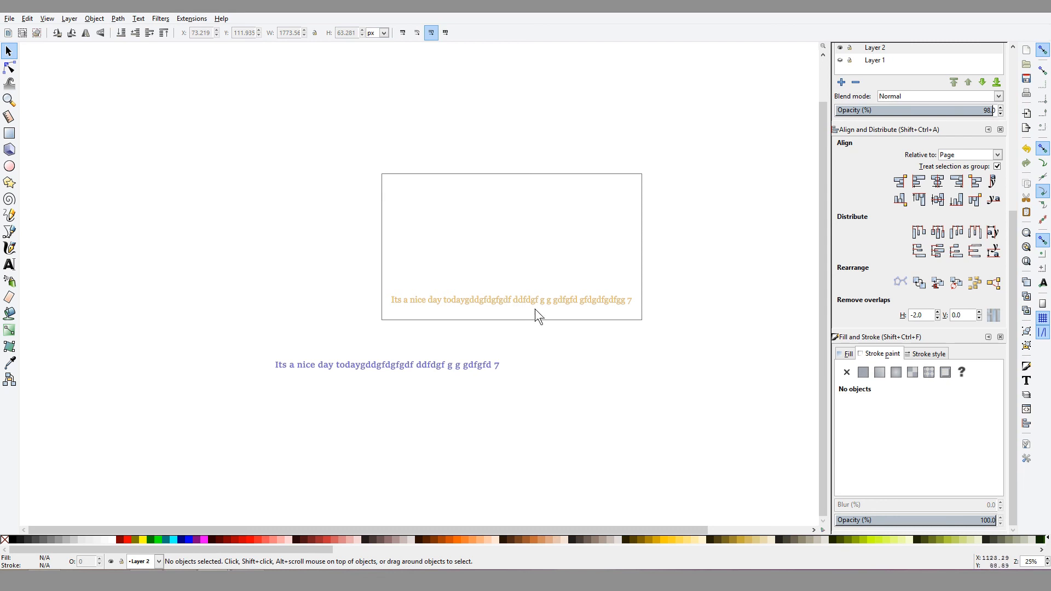
Create a linear gradient on the orange caption's fill, running roughly horizontally from near its start to near its end.
key(plus)
key(plus)
key(plus)
drag(595, 308, 393, 288)
key(minus)
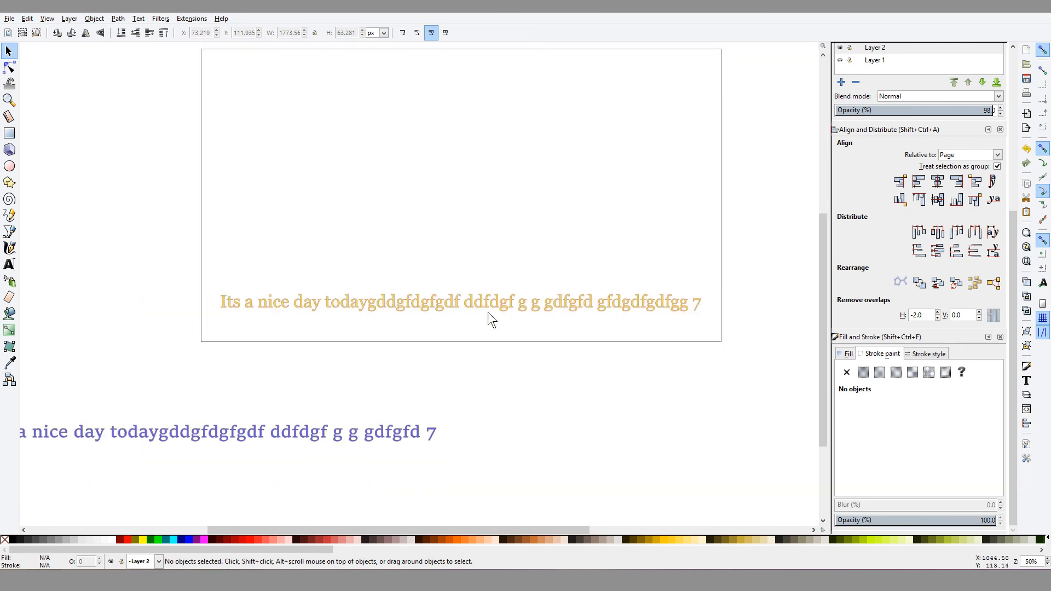
click(452, 306)
click(392, 282)
click(9, 331)
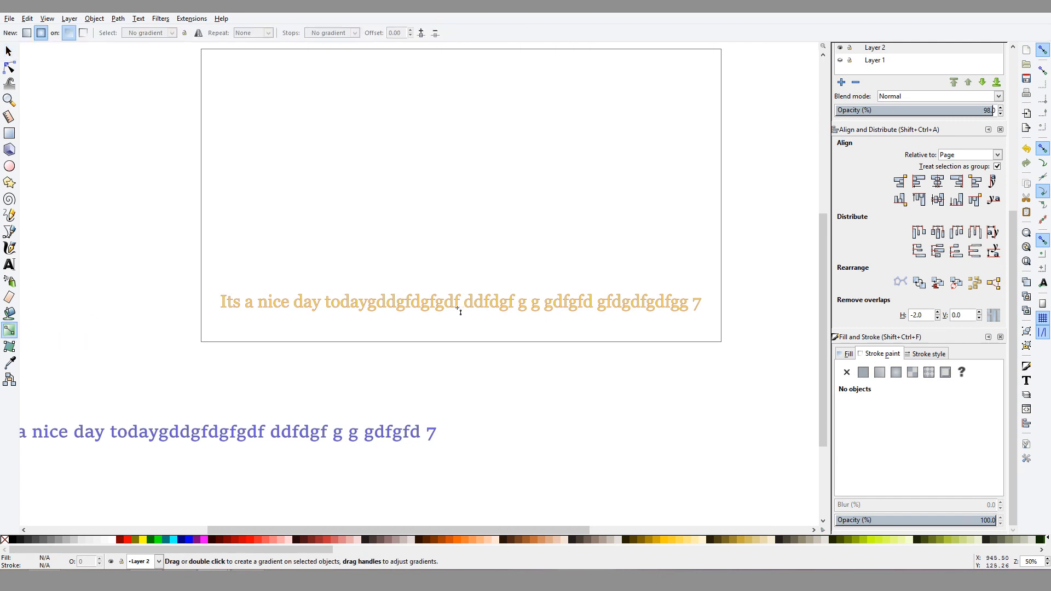
click(427, 309)
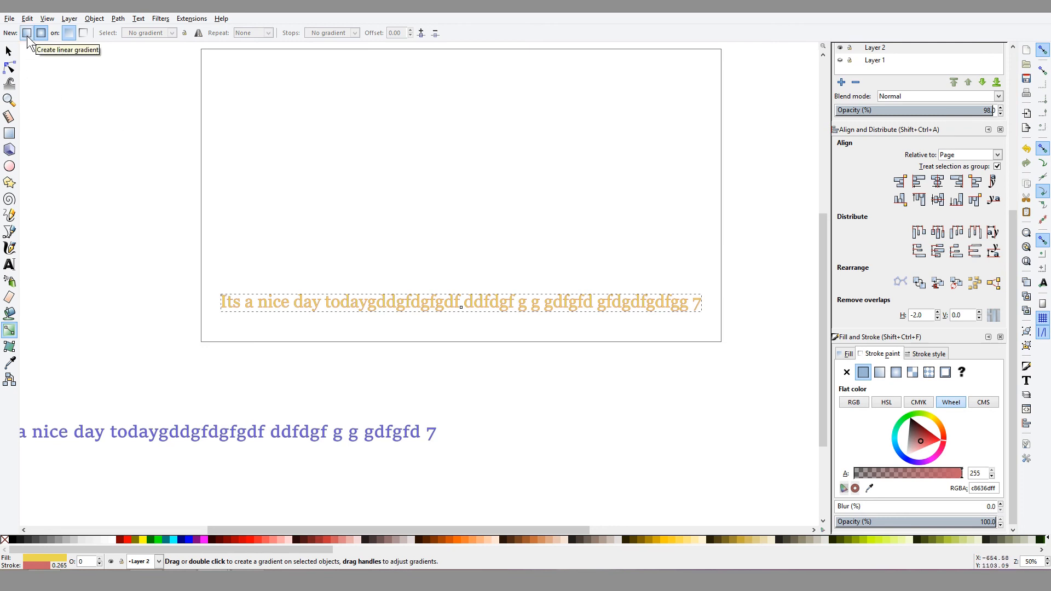
click(27, 34)
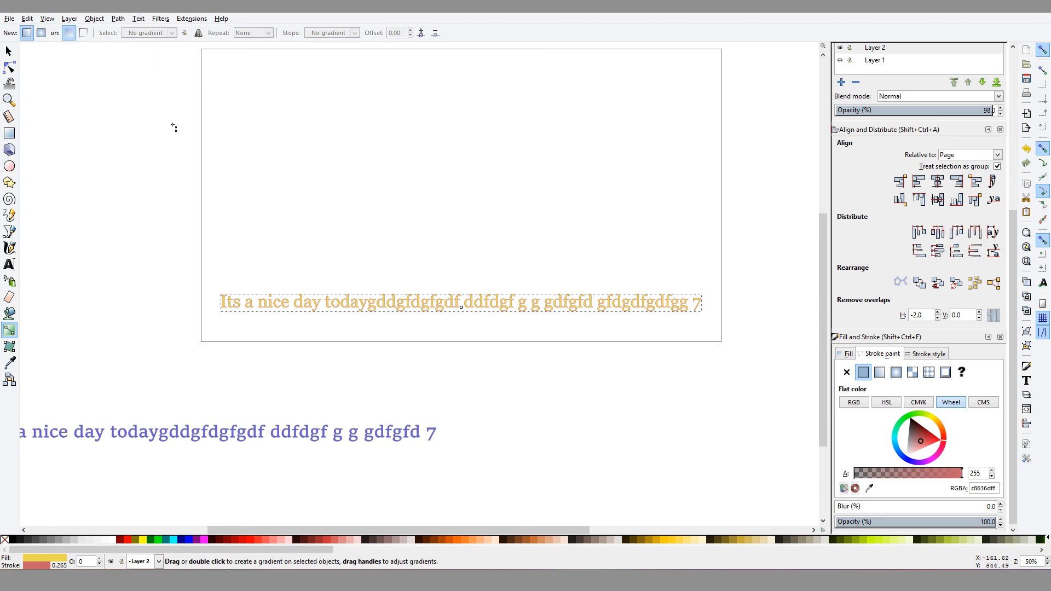
drag(275, 278, 301, 280)
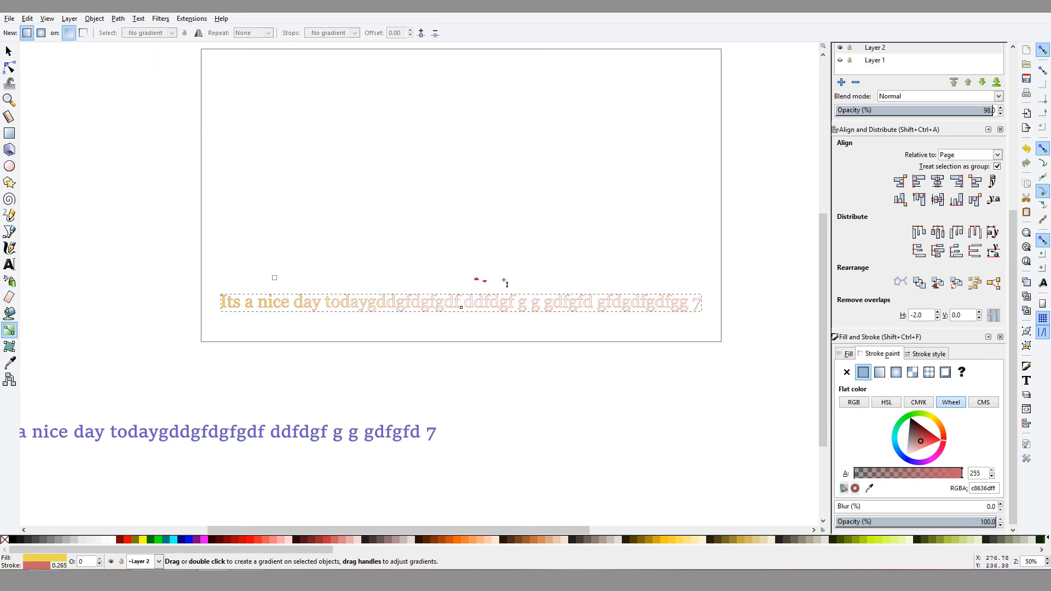
drag(504, 282, 605, 281)
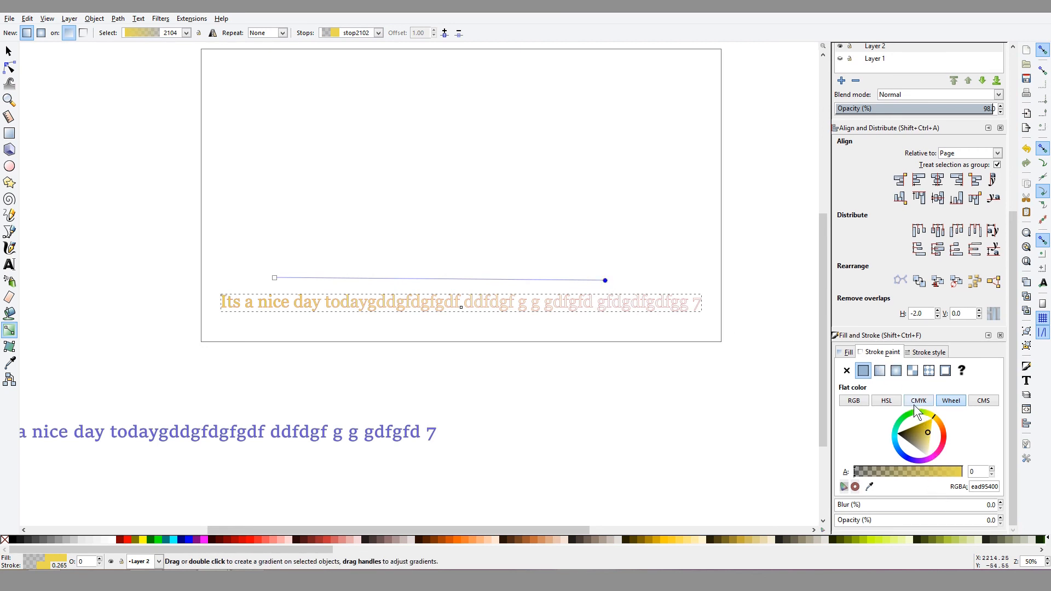
Set the gradient's end stop to 100% opacity and colour it pink, RGBA ea54c9ff.
click(958, 515)
drag(991, 519, 1005, 518)
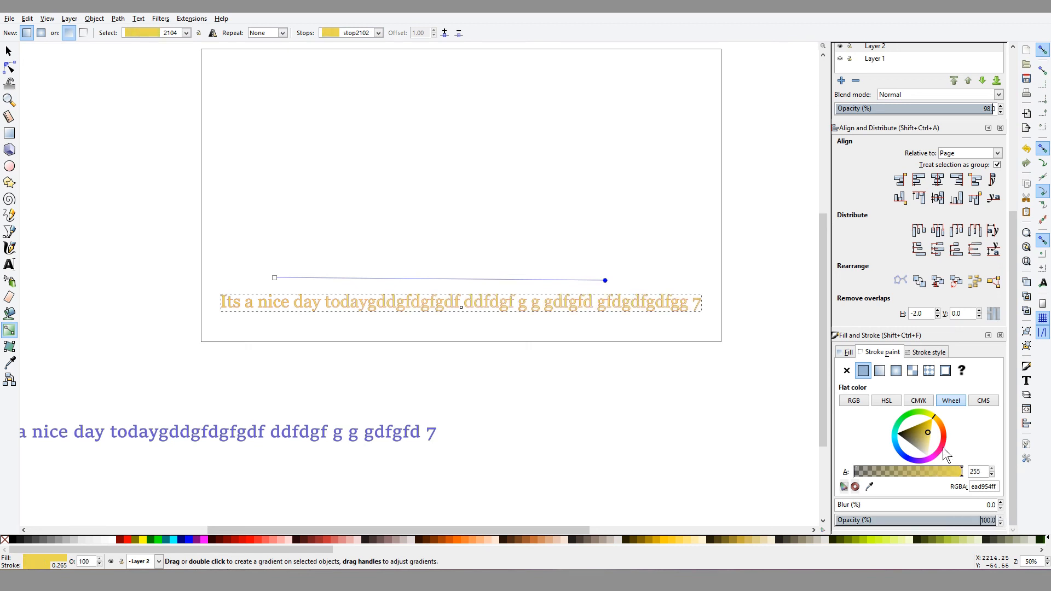
click(942, 448)
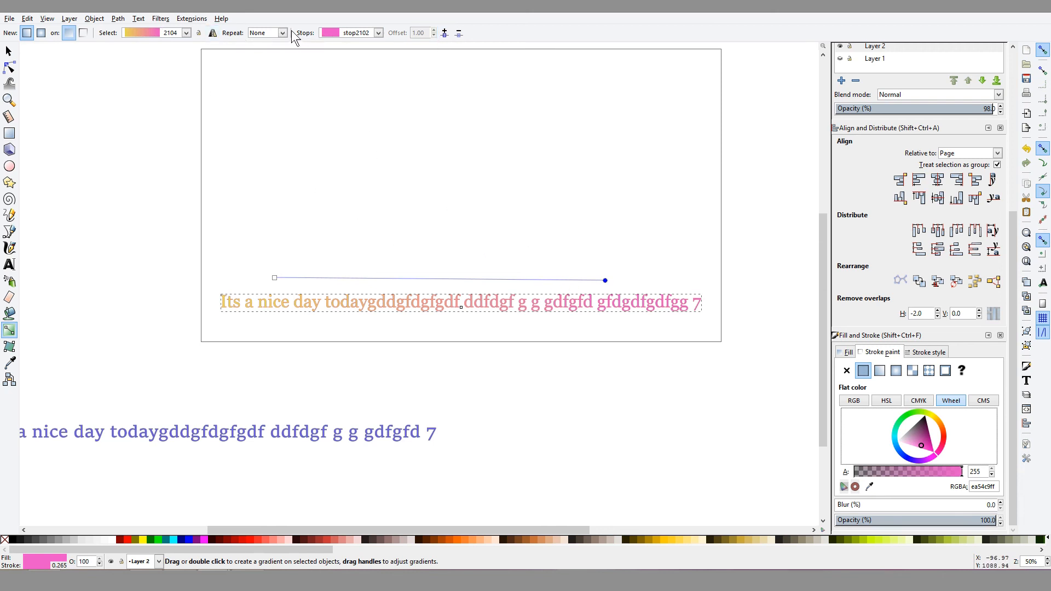
key(ctrl+shift+p)
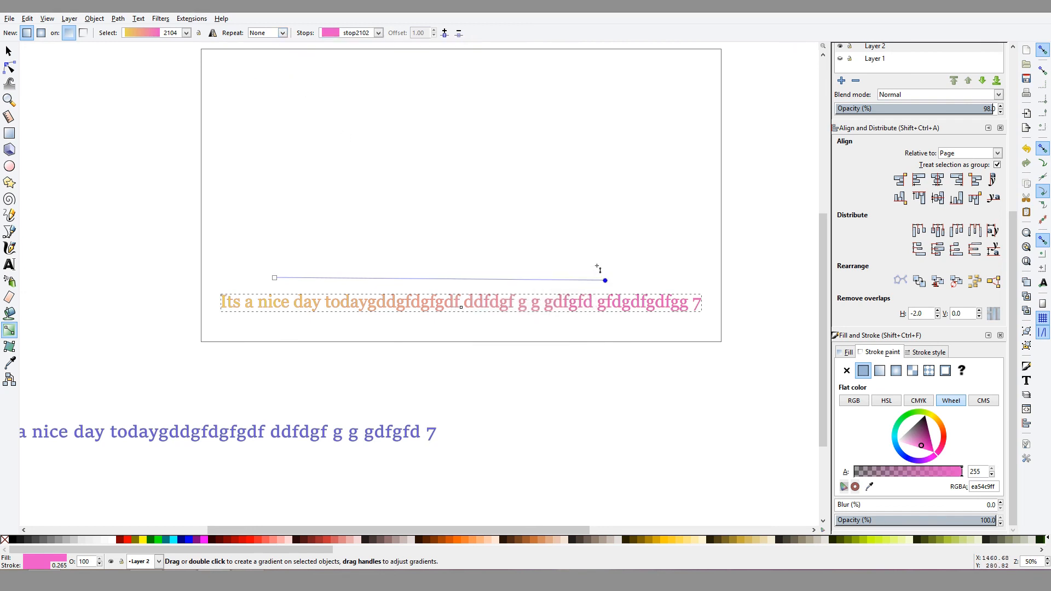
Apply a radial gradient to the on-page caption's fill and adjust its handles so the yellow centre lies just left of the text's middle.
click(85, 33)
click(39, 34)
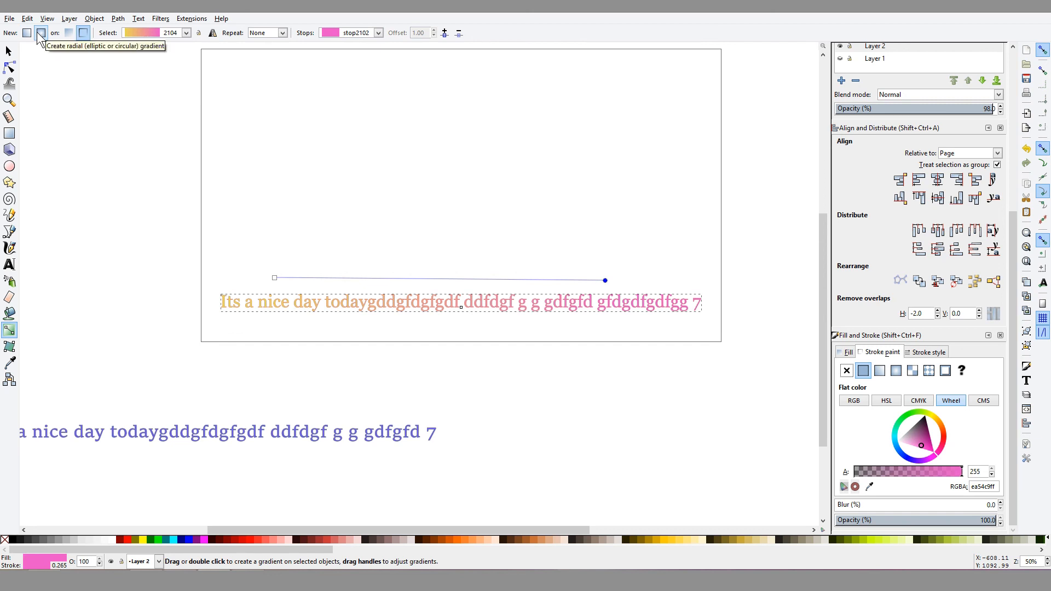
click(68, 33)
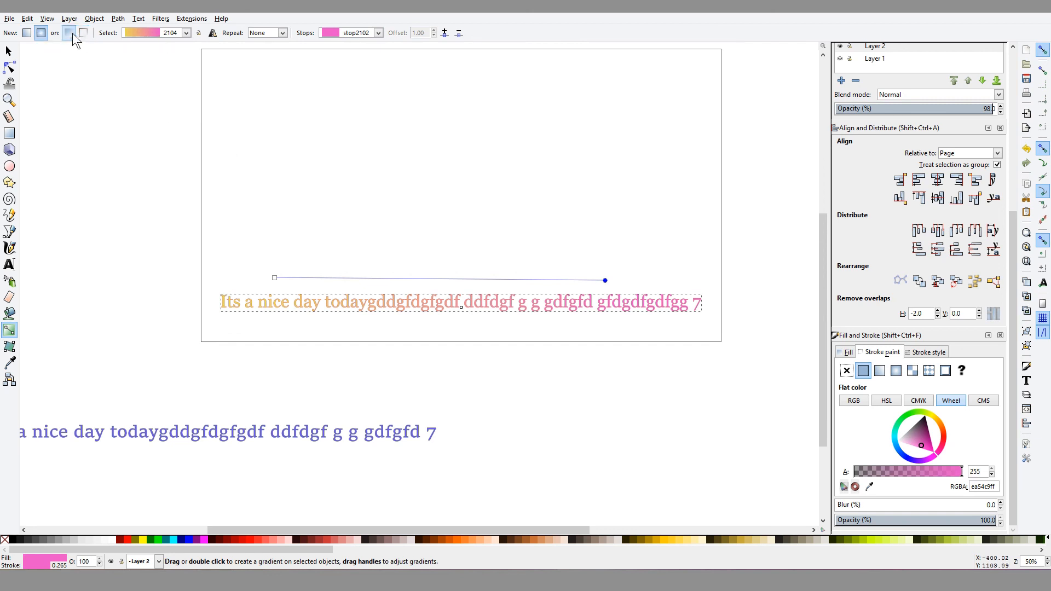
drag(354, 270, 468, 249)
drag(317, 222, 310, 196)
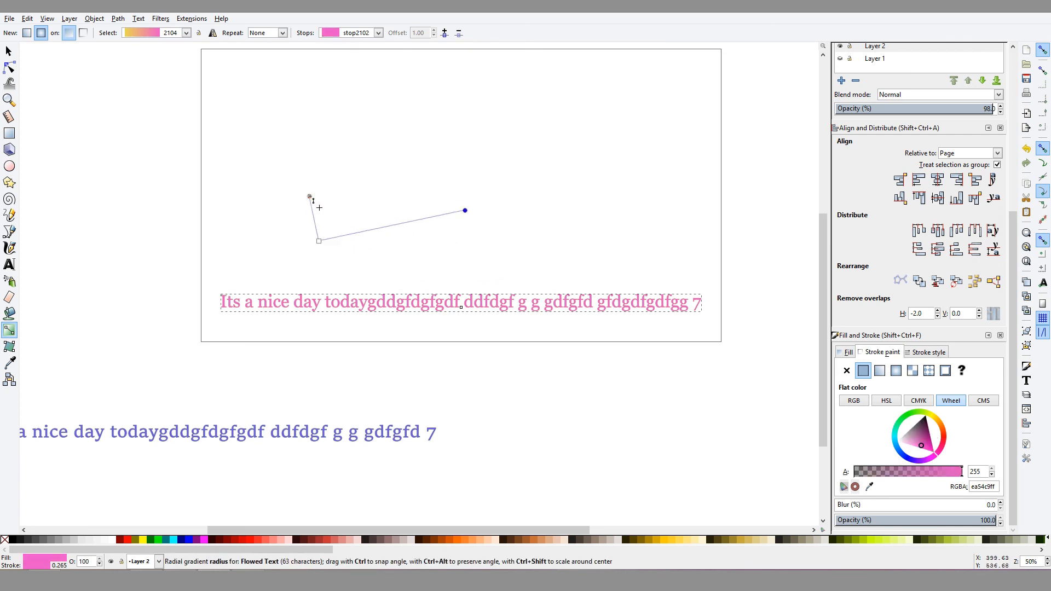
drag(321, 246, 398, 319)
drag(389, 275, 371, 273)
Apply the Tinfoil bump filter to the gradient-filled caption on the page, then deselect it.
click(3, 48)
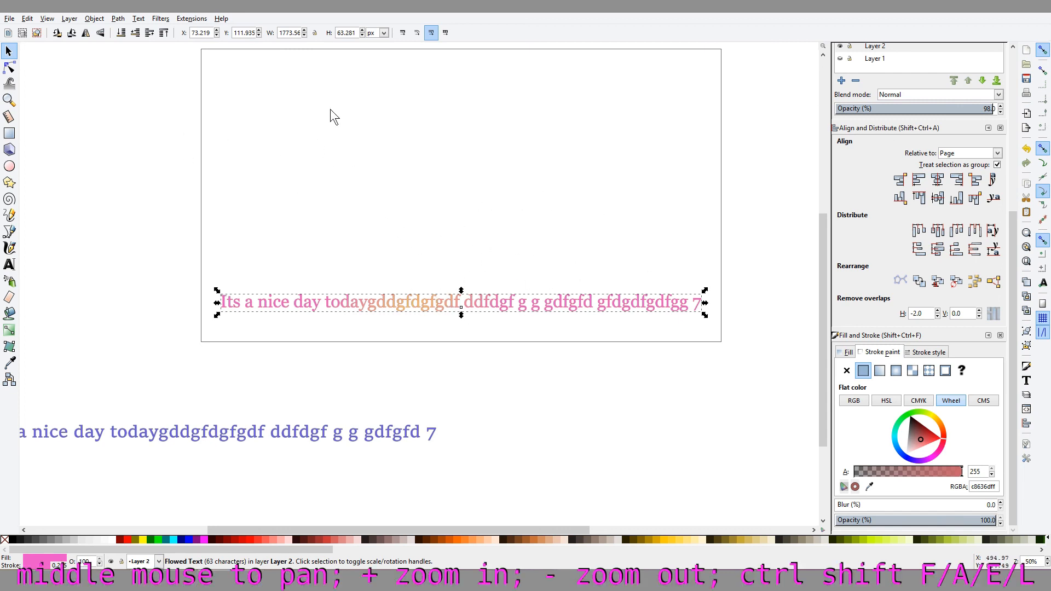
triple_click(383, 306)
click(357, 303)
click(326, 236)
click(349, 302)
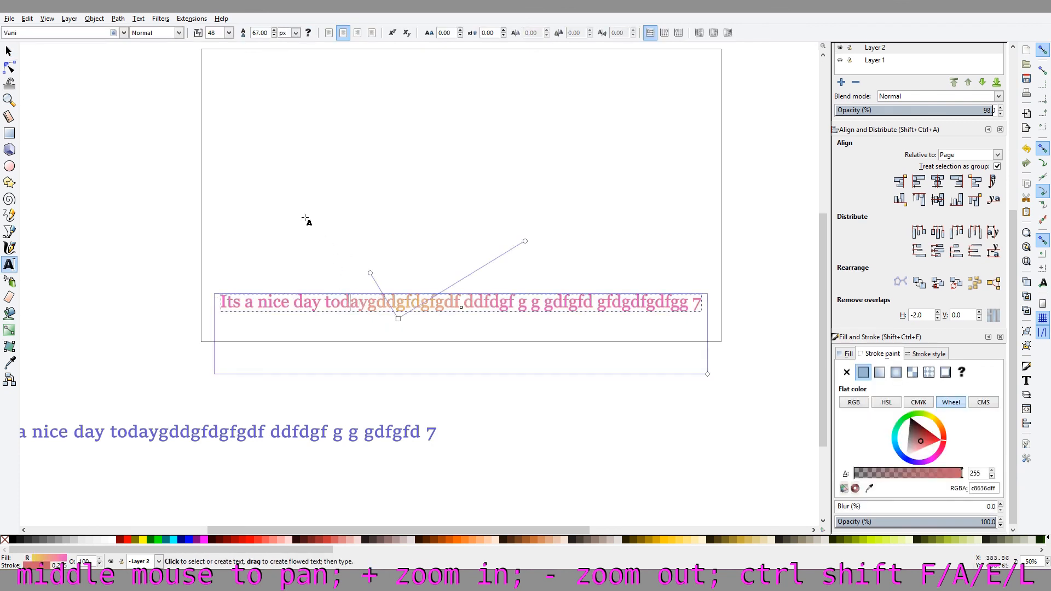
click(164, 18)
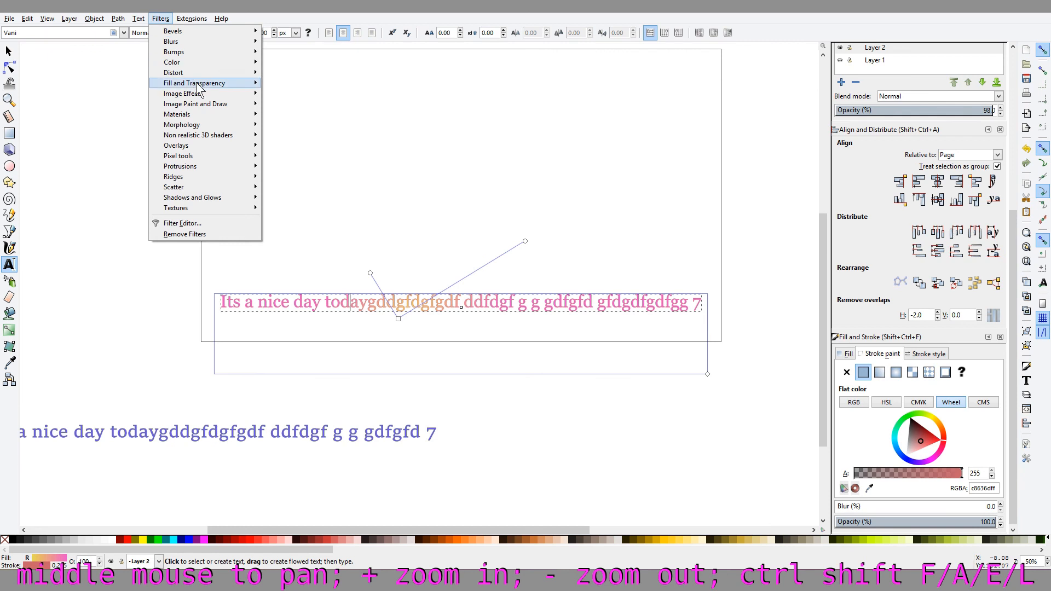
mouse_move(207, 68)
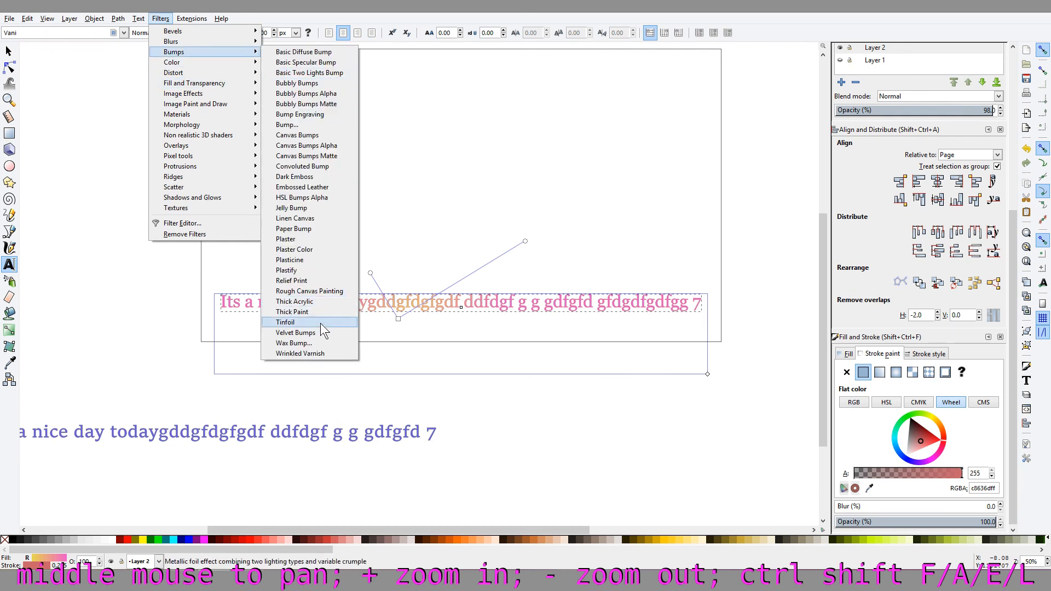
click(322, 324)
click(328, 243)
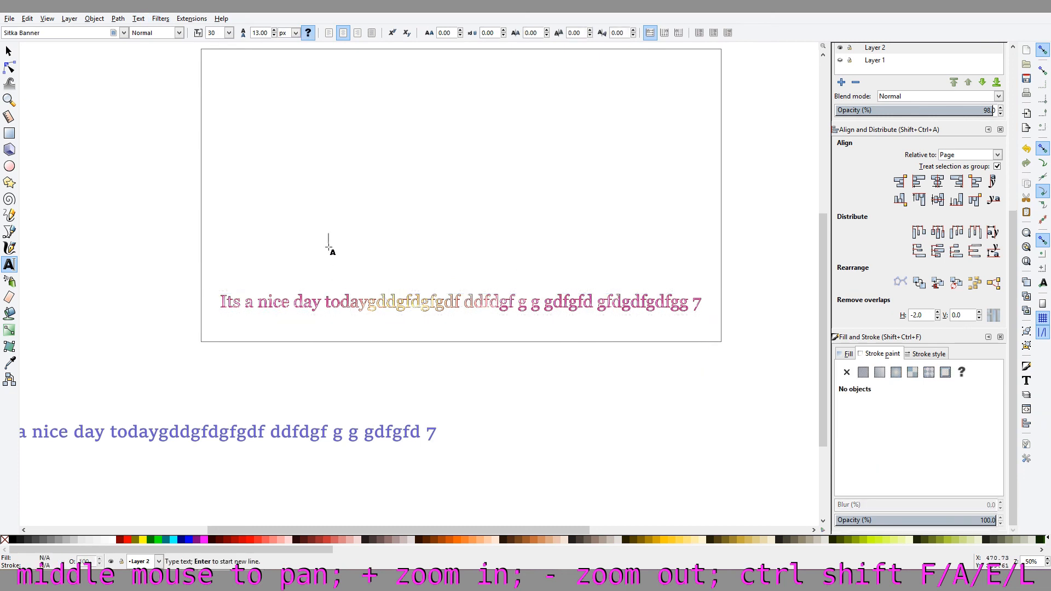
Examine the Tinfoil bump effect on the gradient-filled caption up close.
key(plus)
key(plus)
scroll(471, 328, down, 2)
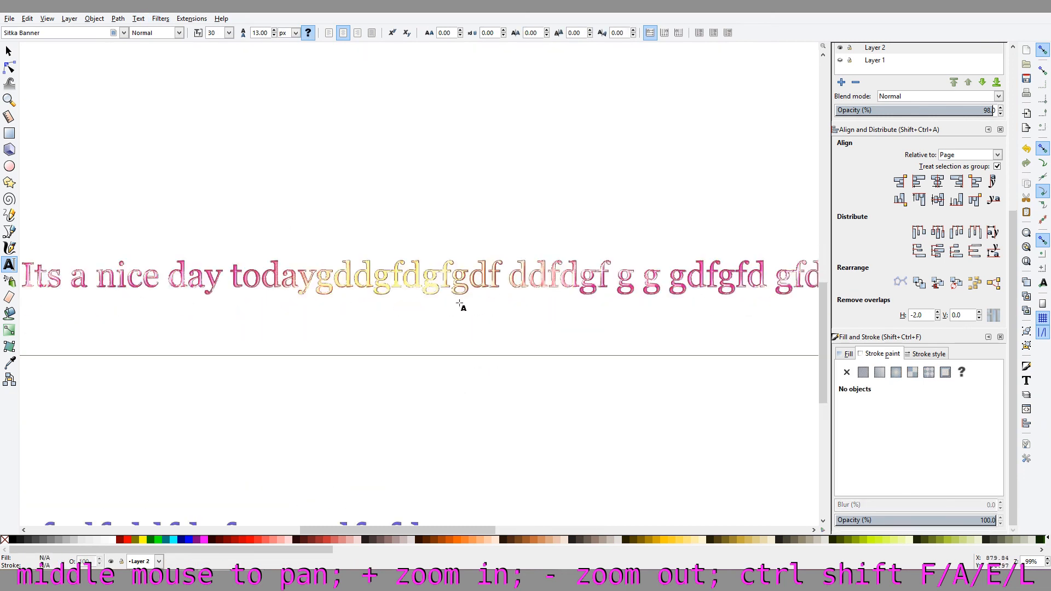
key(minus)
key(minus)
key(plus)
key(minus)
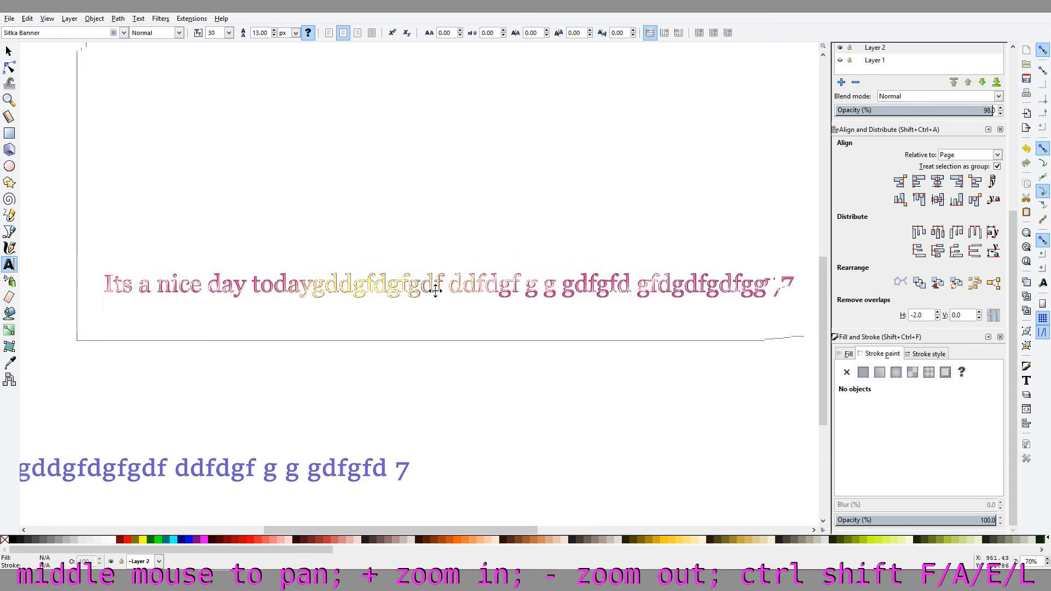
click(161, 19)
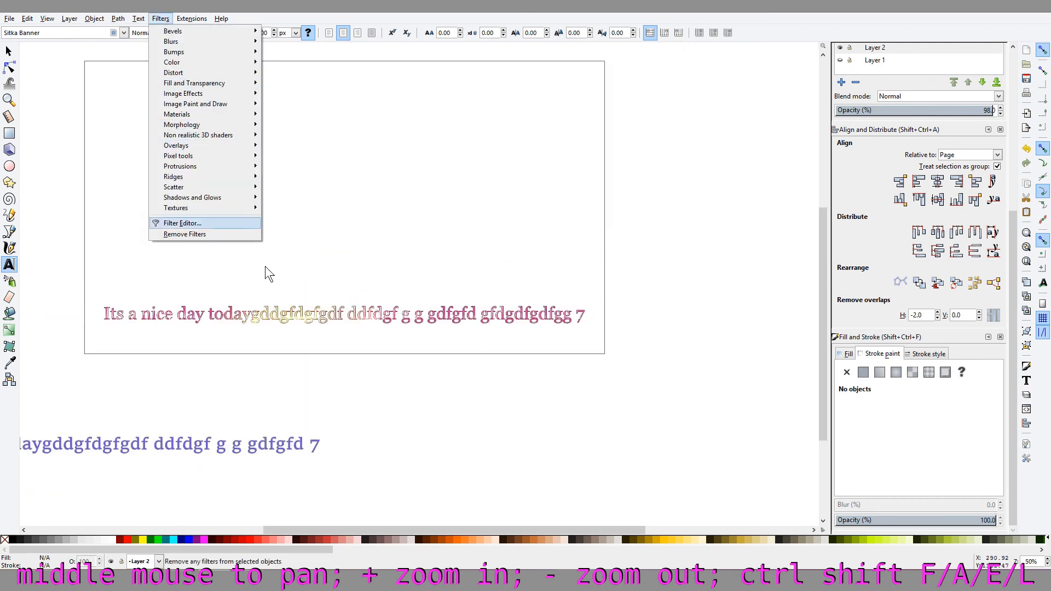
click(347, 301)
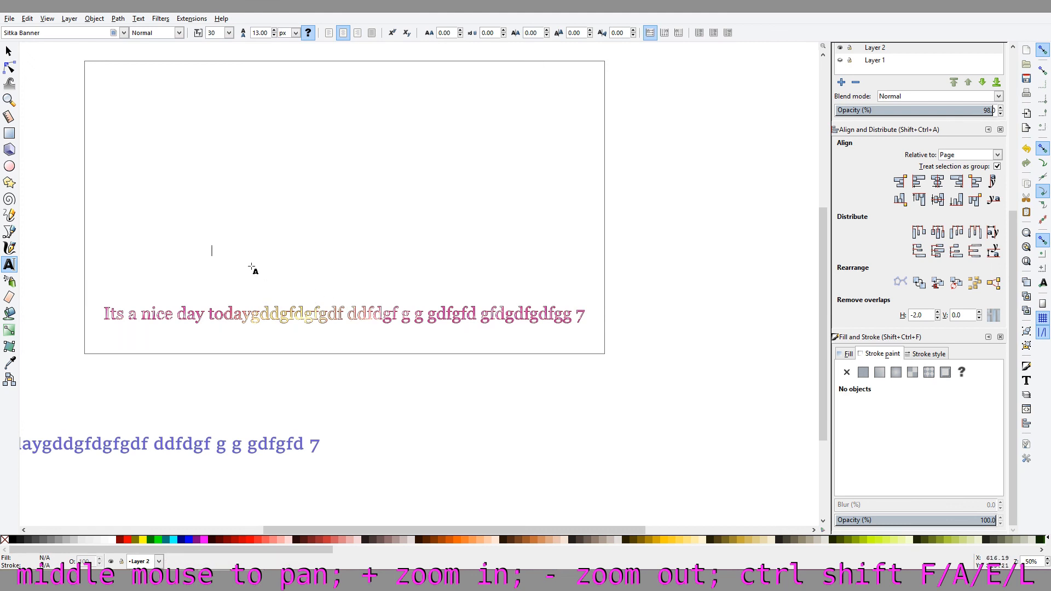
click(156, 19)
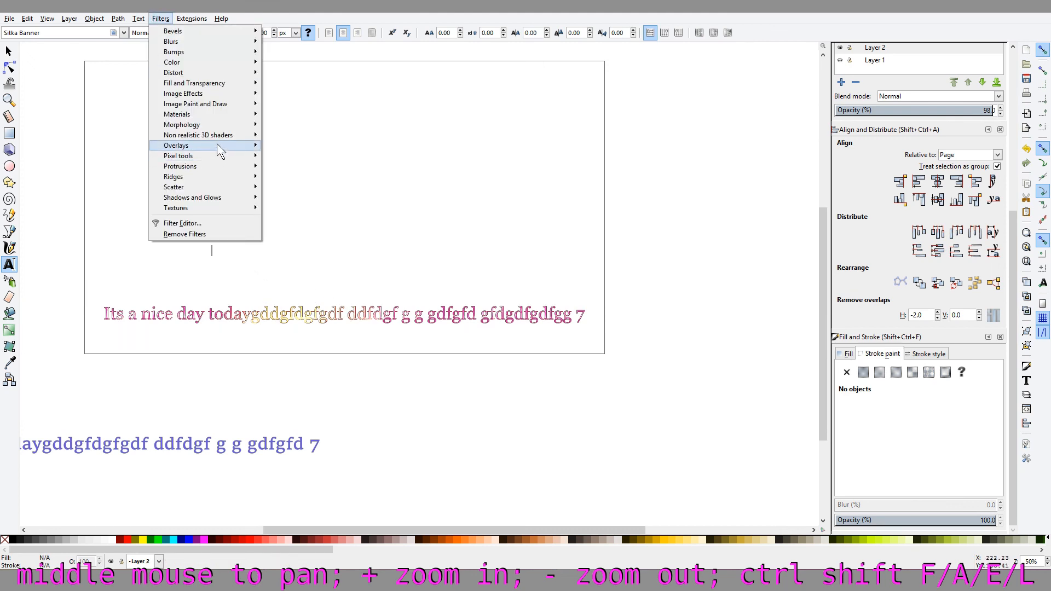
click(348, 322)
key(minus)
key(minus)
key(minus)
key(minus)
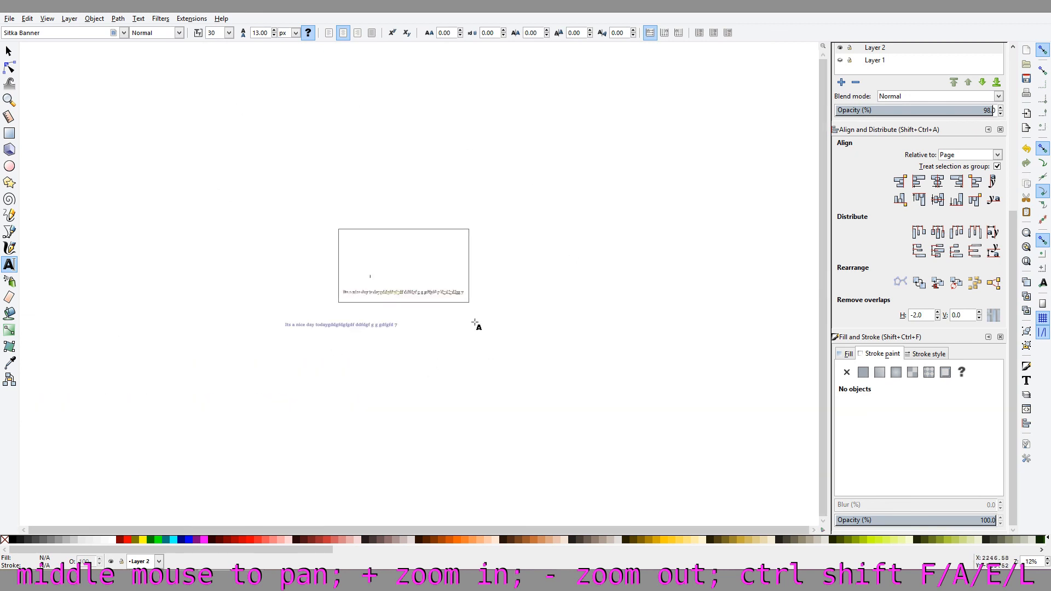
key(plus)
key(plus)
key(minus)
key(plus)
key(plus)
key(plus)
key(minus)
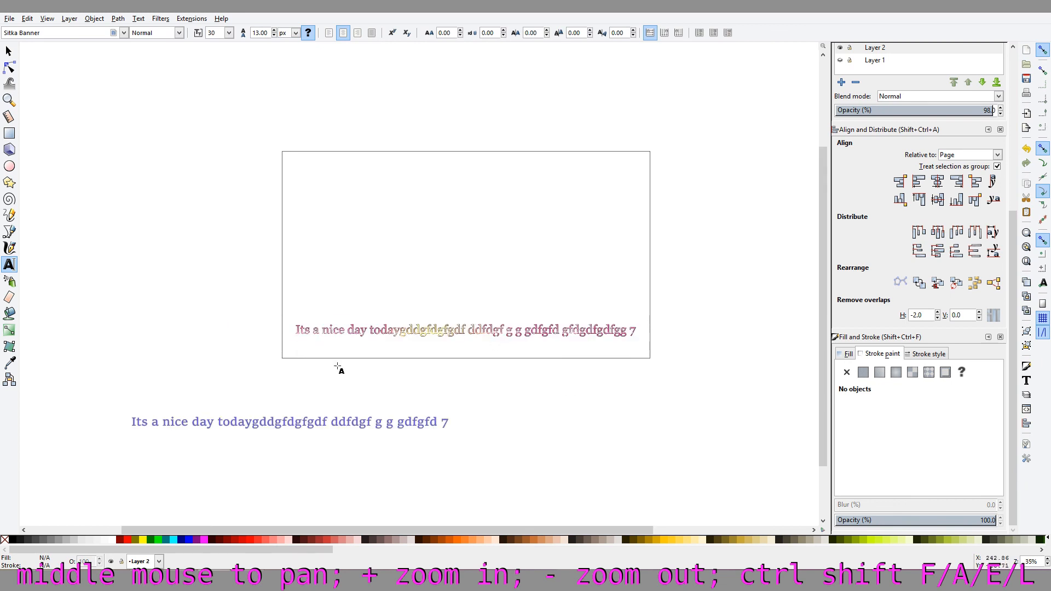